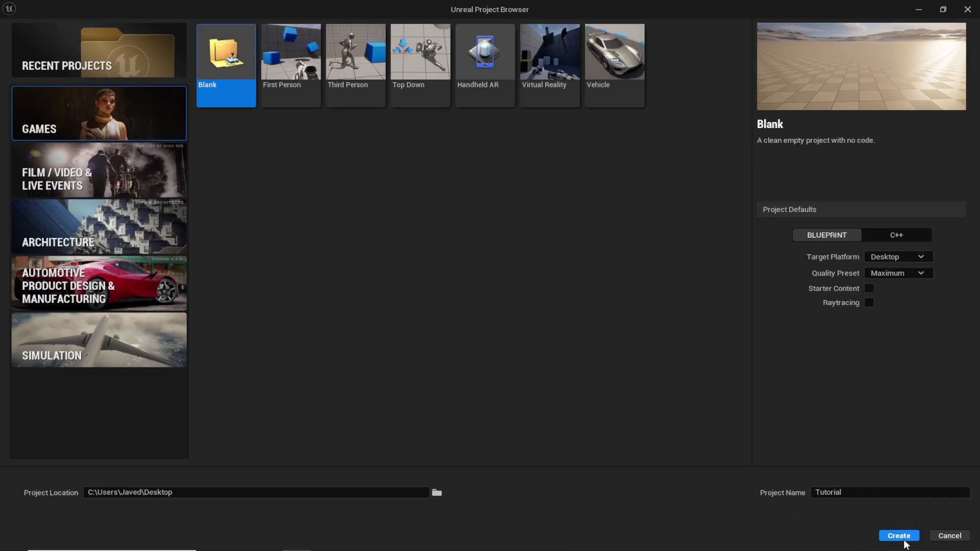
Create the Blank games project named Tutorial and start a new level from the Empty Level template.
{"action": "left_click", "coordinate": [904, 540]}
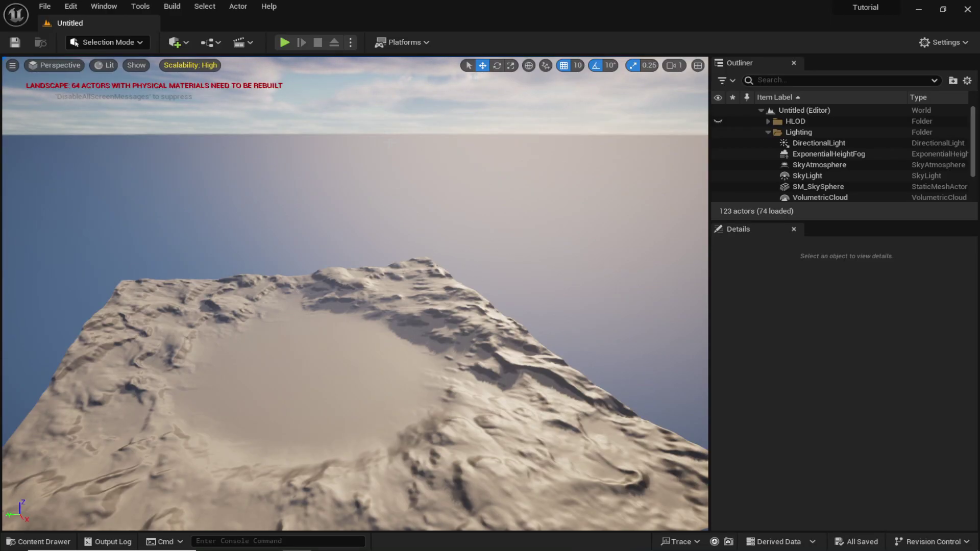
{"action": "left_click", "coordinate": [51, 10]}
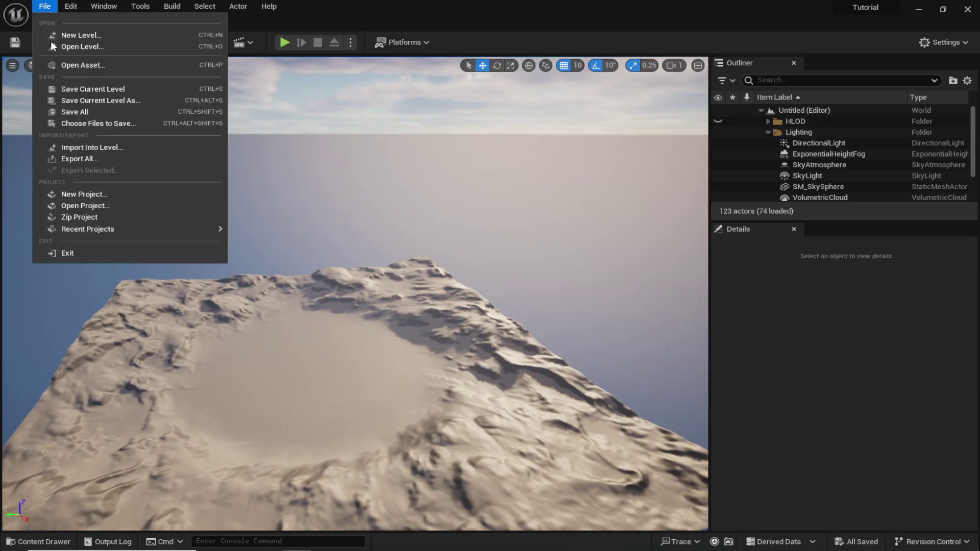
{"action": "left_click", "coordinate": [81, 36]}
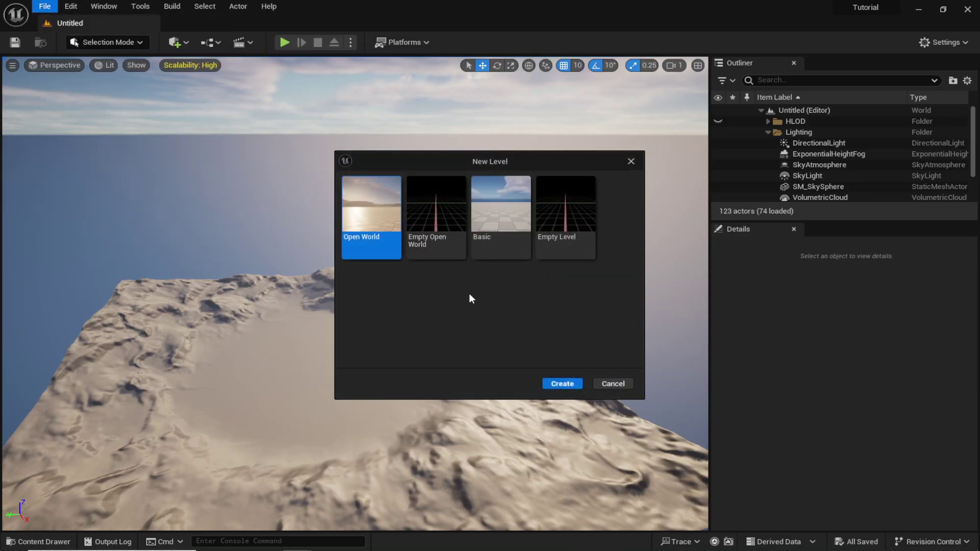
{"action": "left_click", "coordinate": [562, 231]}
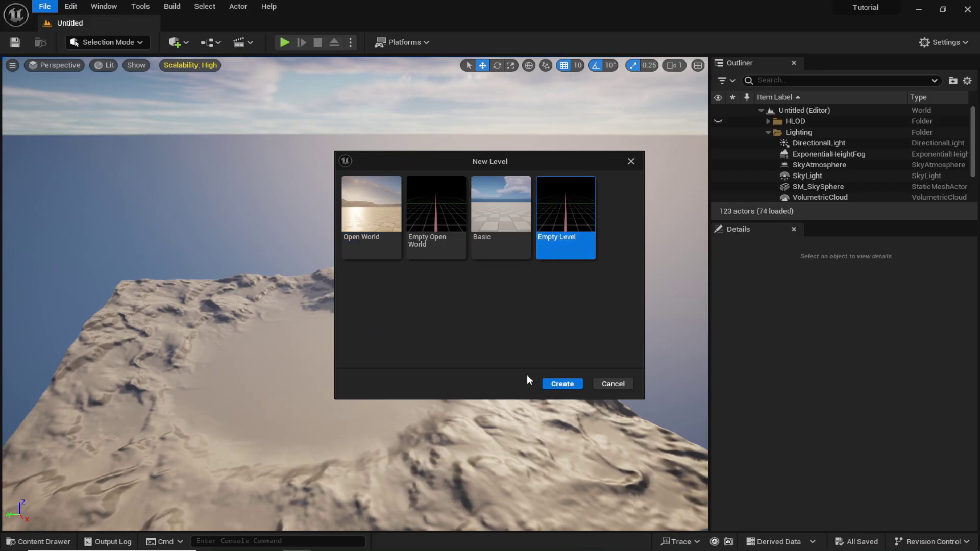
{"action": "left_click", "coordinate": [555, 383]}
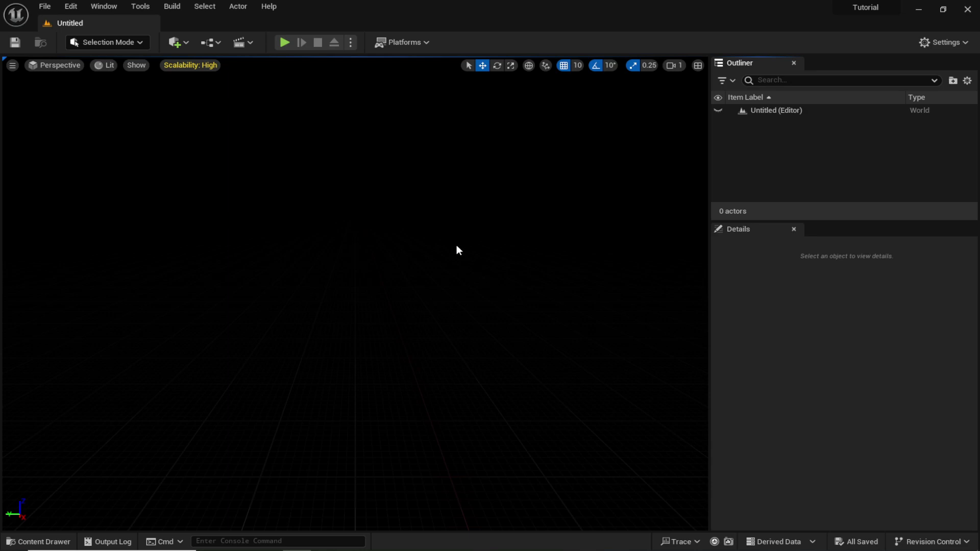
Use the Env. Light Mixer to add a sky light, atmospheric light, sky atmosphere, volumetric cloud and height fog to the empty level.
{"action": "left_click", "coordinate": [103, 6]}
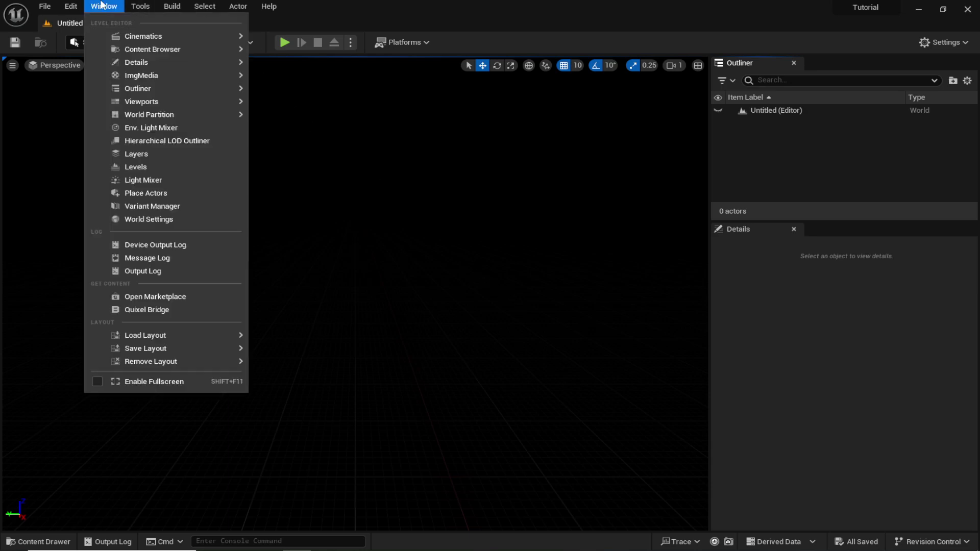
{"action": "left_click", "coordinate": [155, 129]}
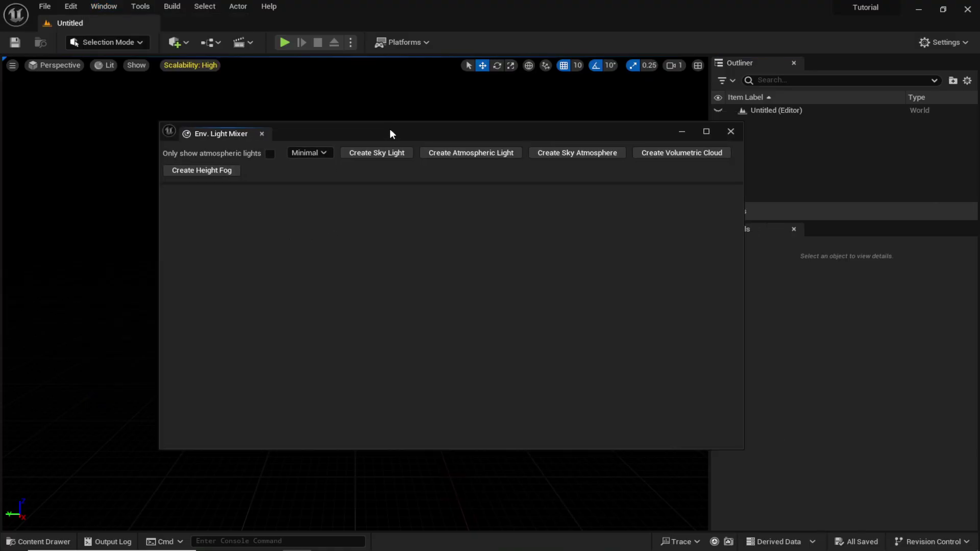
{"action": "left_click", "coordinate": [410, 153]}
{"action": "left_click", "coordinate": [421, 152]}
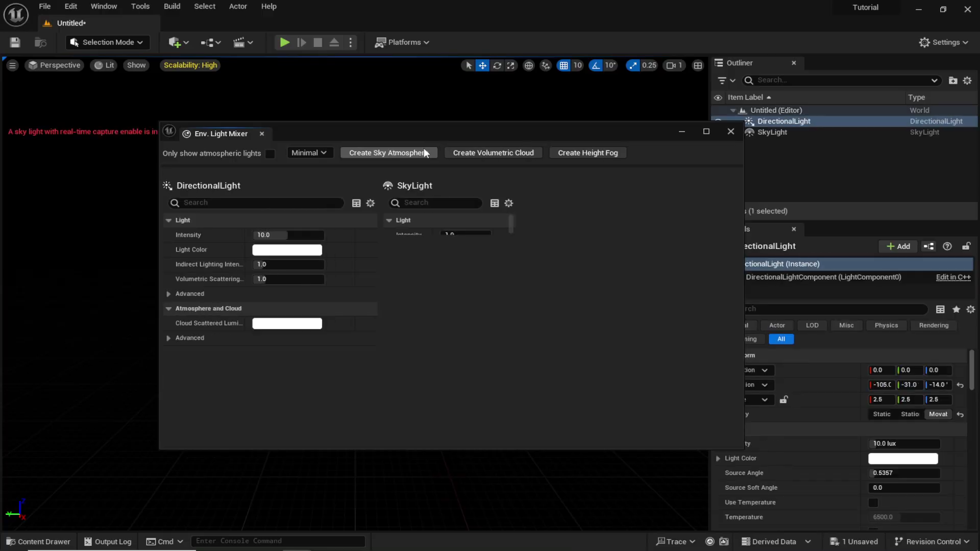
{"action": "left_click", "coordinate": [424, 152]}
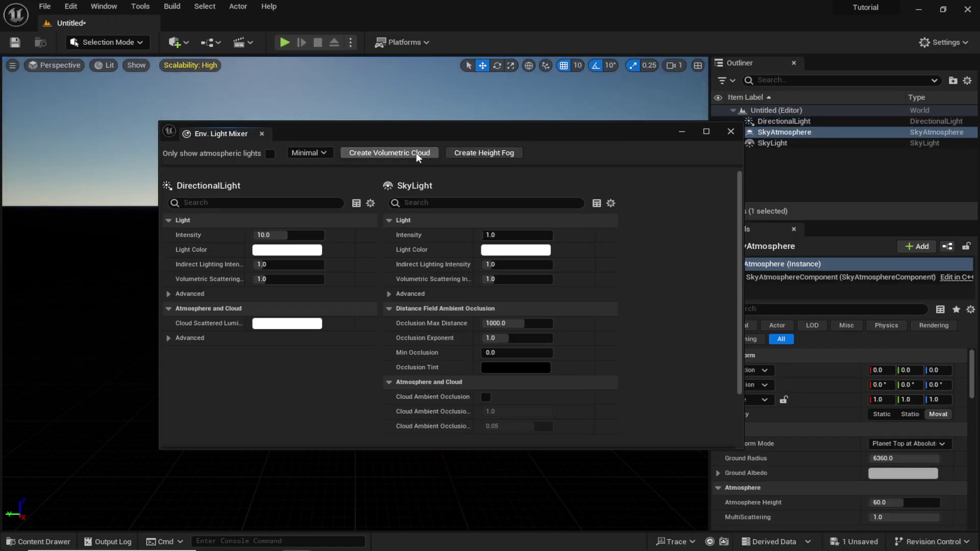
{"action": "left_click", "coordinate": [403, 152]}
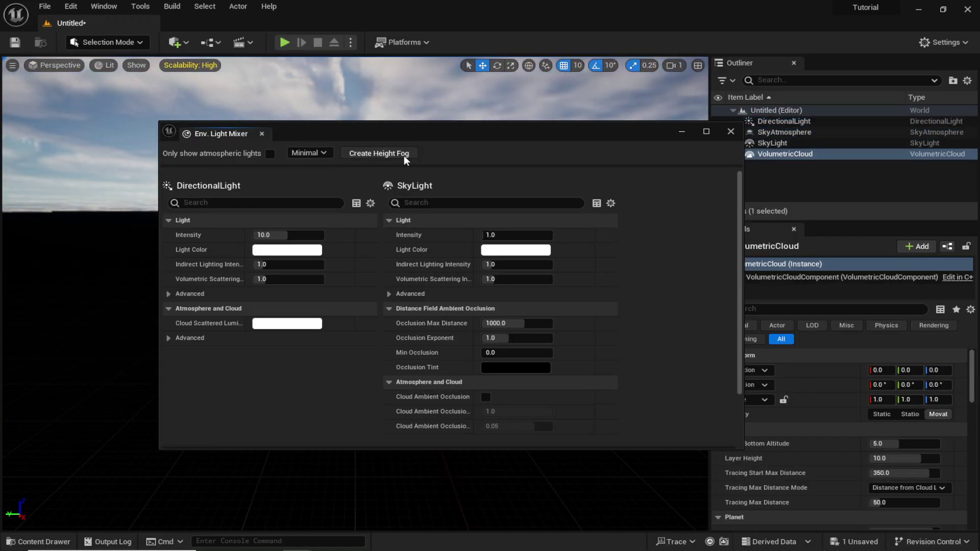
{"action": "left_click", "coordinate": [403, 154]}
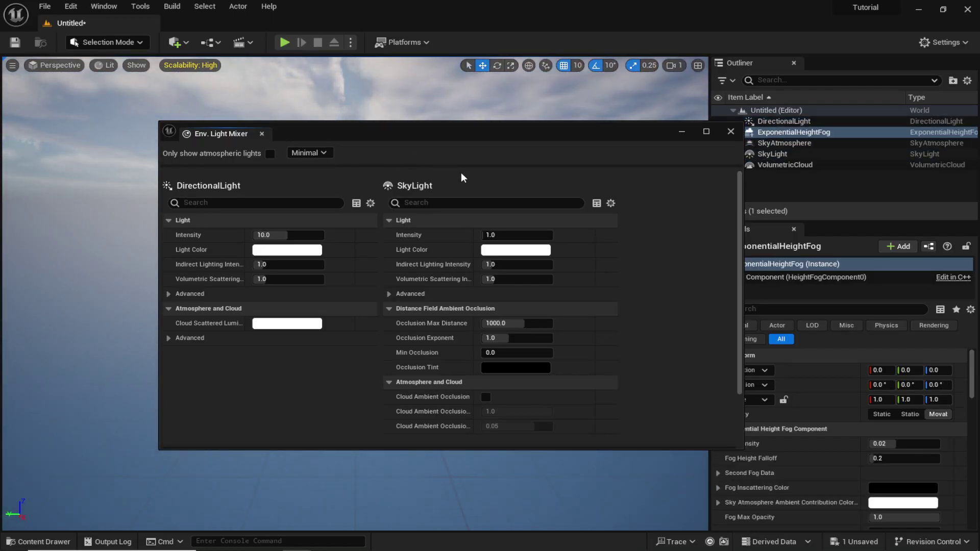
{"action": "left_click", "coordinate": [730, 132]}
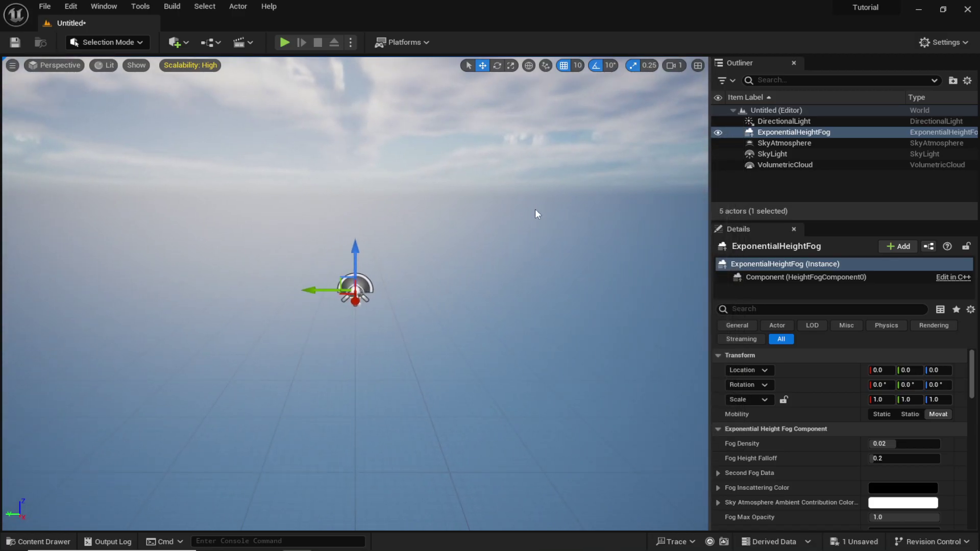
Save the level in the Content folder as _Main.
{"action": "key", "text": "ctrl+s"}
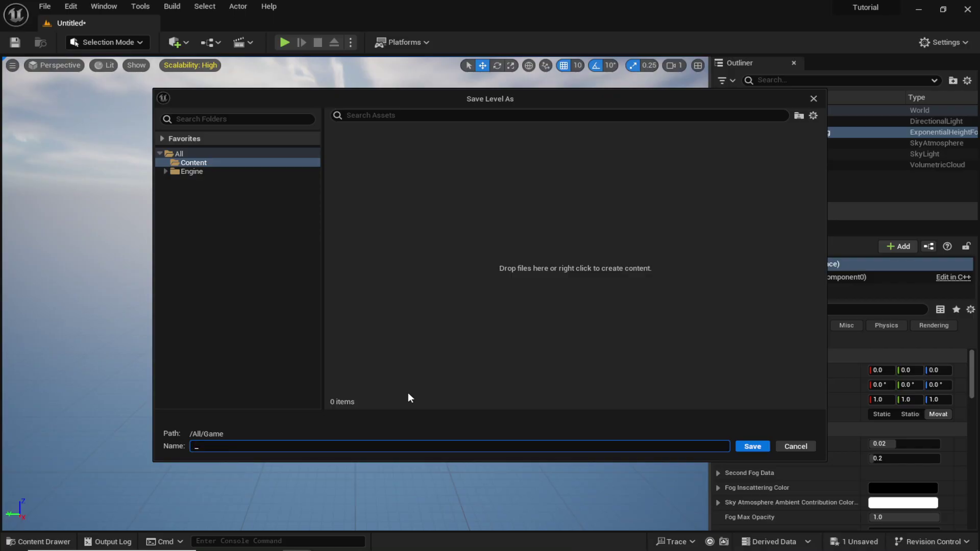
{"action": "left_click", "coordinate": [748, 446]}
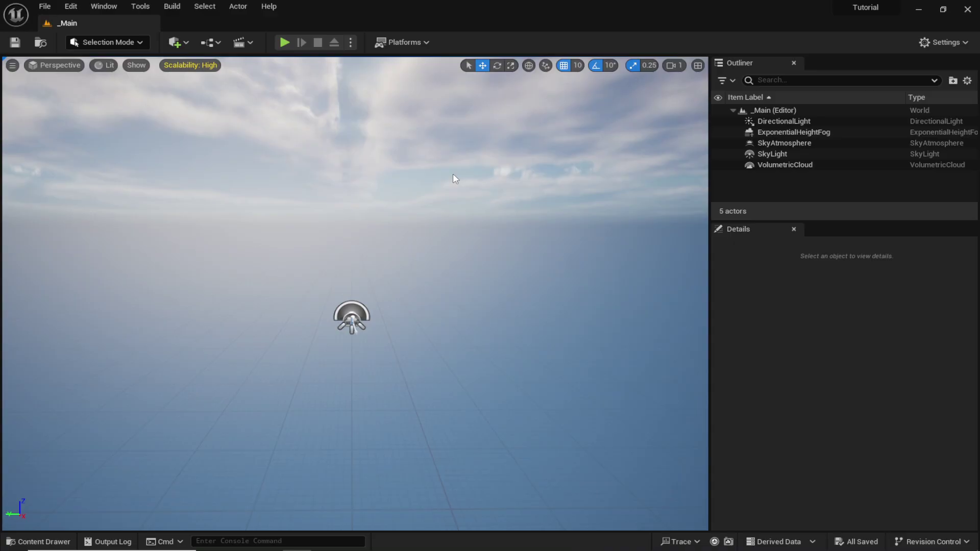
Create a new landscape with a section size of 15×15 quads, keeping 8 × 8 components and 1×1 section per component.
{"action": "left_click", "coordinate": [110, 42]}
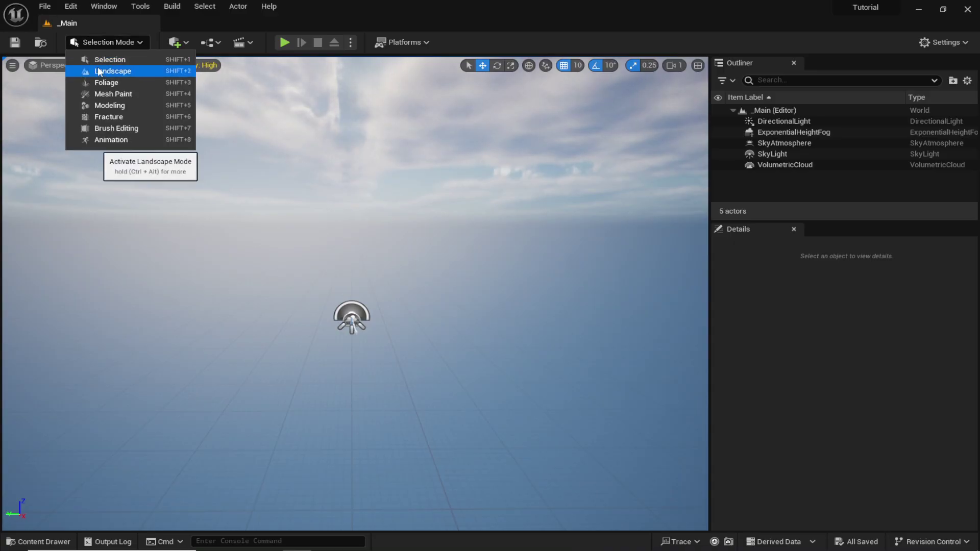
{"action": "left_click", "coordinate": [123, 74]}
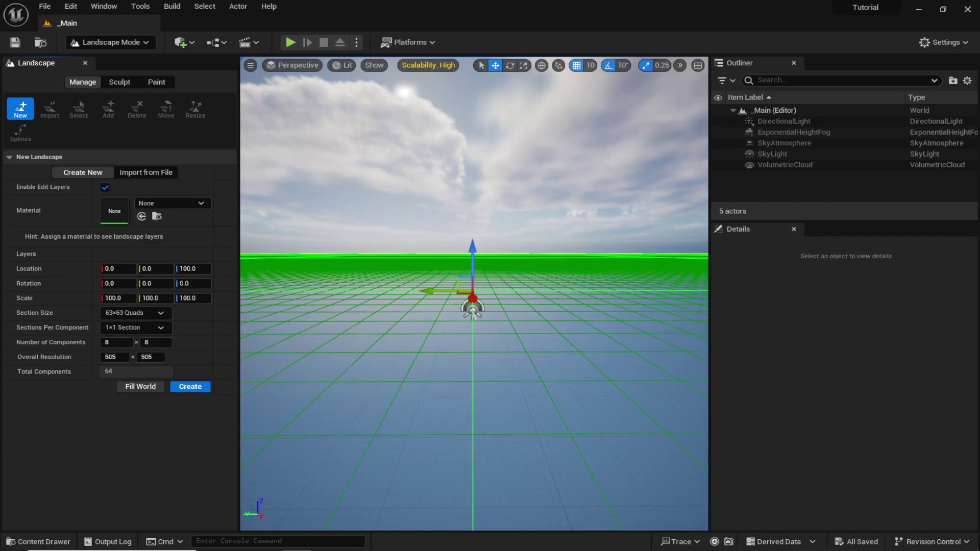
{"action": "right_click_drag", "start_coordinate": [431, 252], "coordinate": [431, 316]}
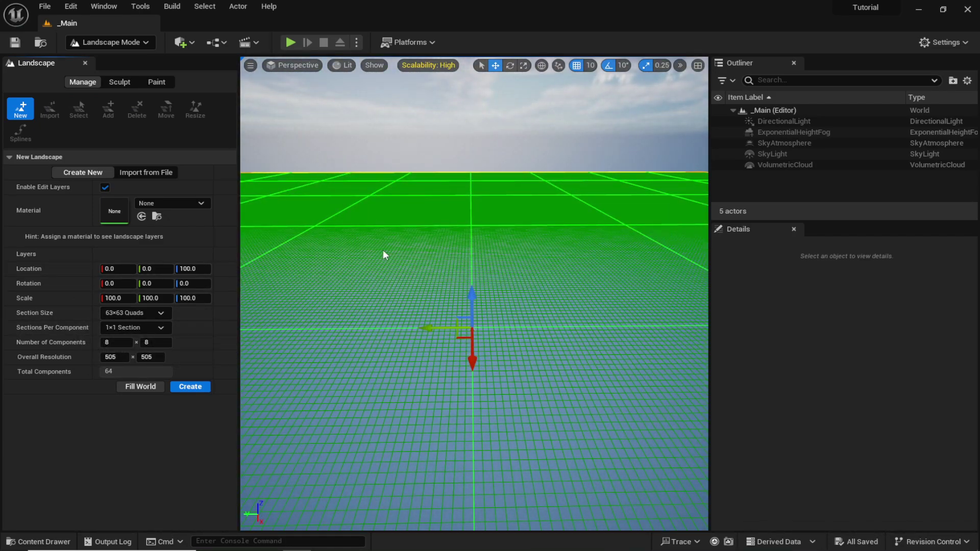
{"action": "left_click", "coordinate": [150, 313]}
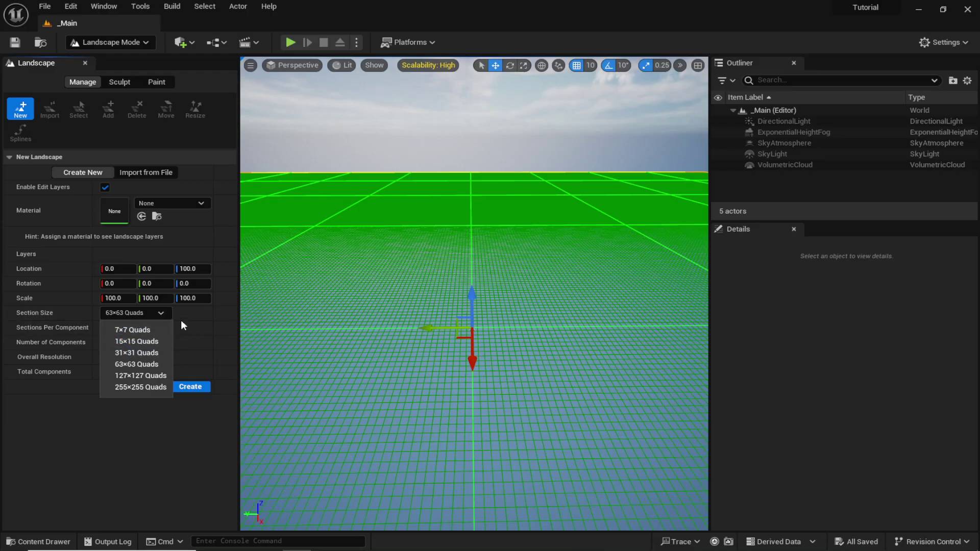
{"action": "left_click", "coordinate": [133, 343]}
{"action": "mouse_move", "coordinate": [378, 332]}
{"action": "right_mouse_down"}
{"action": "mouse_move", "coordinate": [352, 357]}
{"action": "mouse_move", "coordinate": [377, 333]}
{"action": "right_mouse_up"}
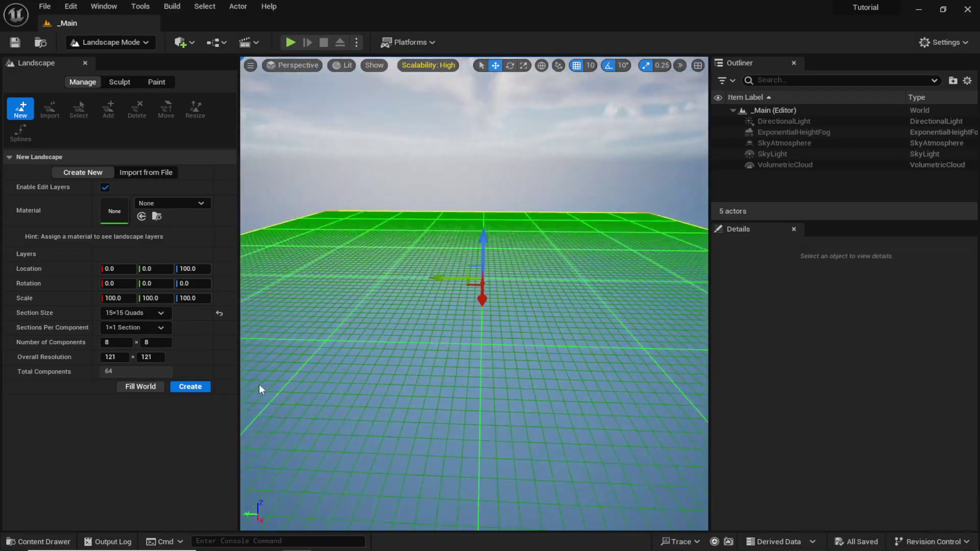
{"action": "left_click", "coordinate": [195, 386]}
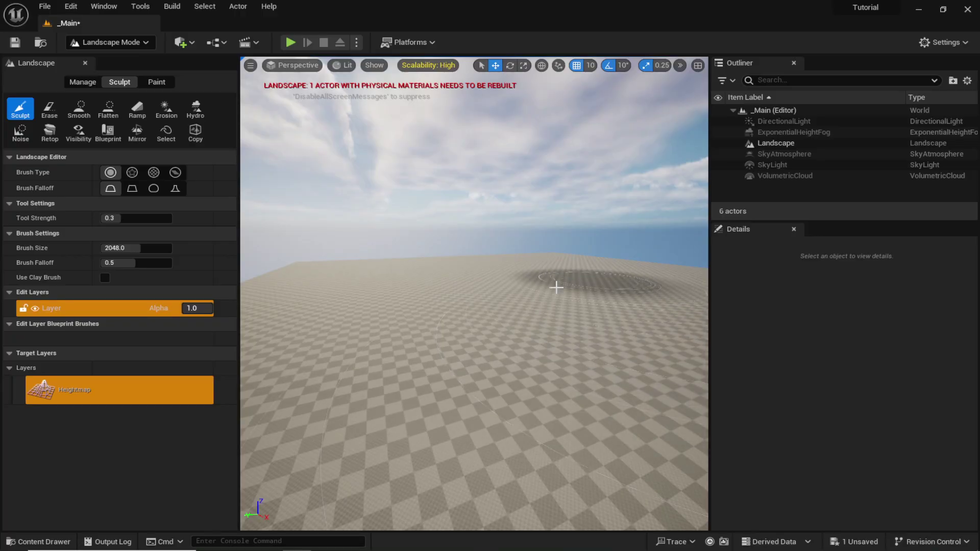
Sculpt low bumps into the flat landscape with a brush size of about 620 and a tool strength of 0.164.
{"action": "left_click_drag", "start_coordinate": [133, 251], "coordinate": [117, 250]}
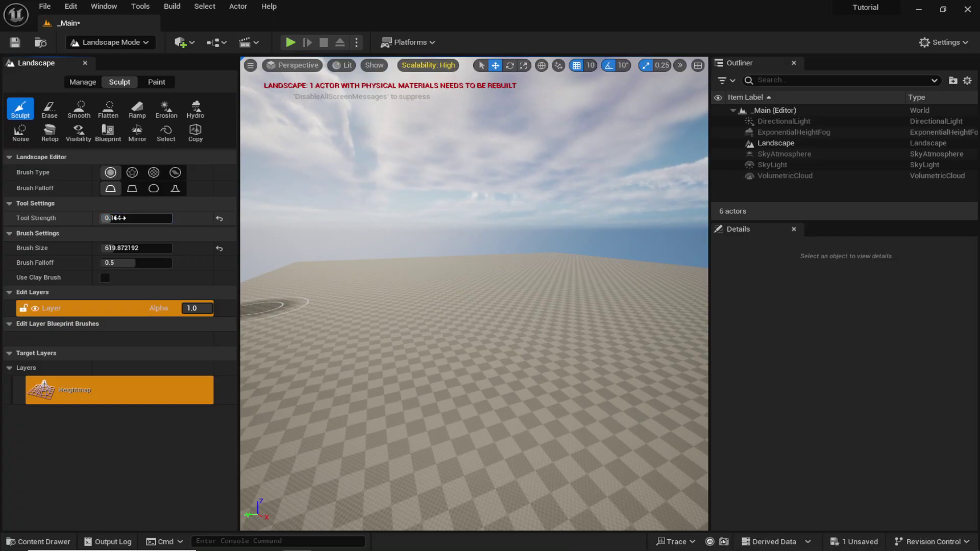
{"action": "right_click_drag", "start_coordinate": [459, 335], "coordinate": [523, 335]}
{"action": "key", "text": "w"}
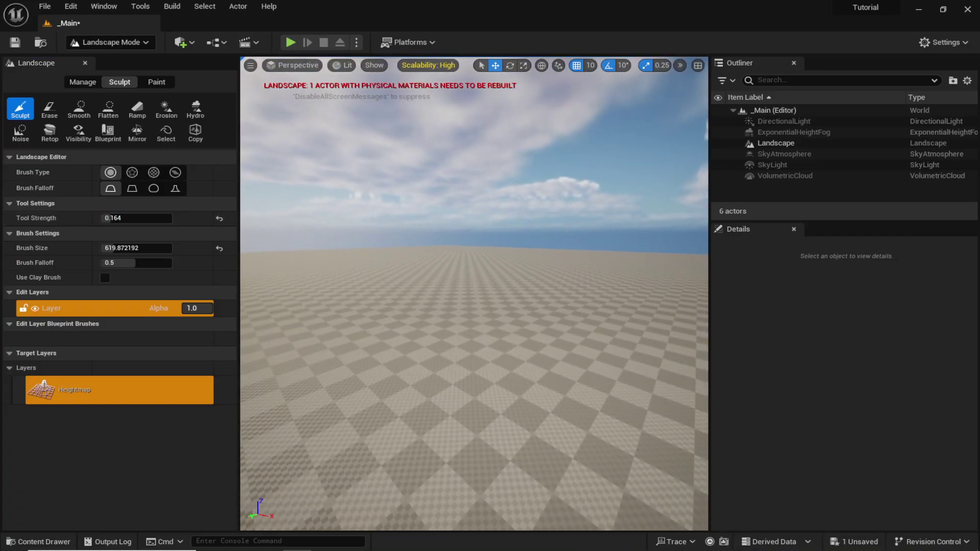
{"action": "key", "text": "s"}
{"action": "left_click_drag", "start_coordinate": [470, 350], "coordinate": [357, 295]}
{"action": "right_click_drag", "start_coordinate": [357, 295], "coordinate": [319, 288]}
{"action": "key", "text": "w"}
Enlarge the sculpt brush to about 1111 and raise broader gentle hills across the landscape.
{"action": "left_click_drag", "start_coordinate": [120, 248], "coordinate": [131, 249]}
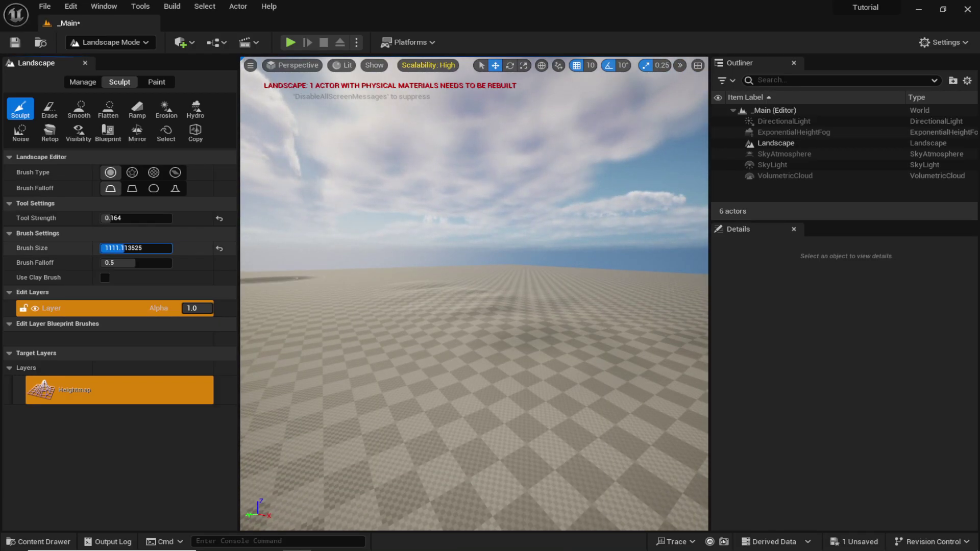
{"action": "mouse_move", "coordinate": [505, 290]}
{"action": "right_mouse_down"}
{"action": "mouse_move", "coordinate": [513, 278]}
{"action": "mouse_move", "coordinate": [533, 292]}
{"action": "right_mouse_up"}
{"action": "left_click_drag", "start_coordinate": [501, 280], "coordinate": [390, 280]}
{"action": "right_click_drag", "start_coordinate": [390, 281], "coordinate": [370, 268]}
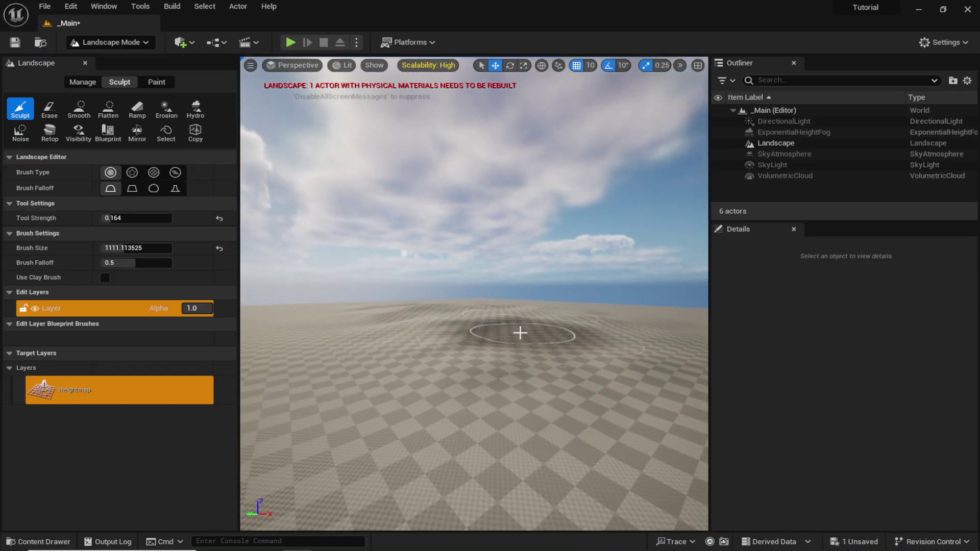
{"action": "right_click_drag", "start_coordinate": [520, 333], "coordinate": [566, 324]}
{"action": "left_click_drag", "start_coordinate": [521, 298], "coordinate": [497, 286]}
{"action": "right_click_drag", "start_coordinate": [497, 286], "coordinate": [472, 291]}
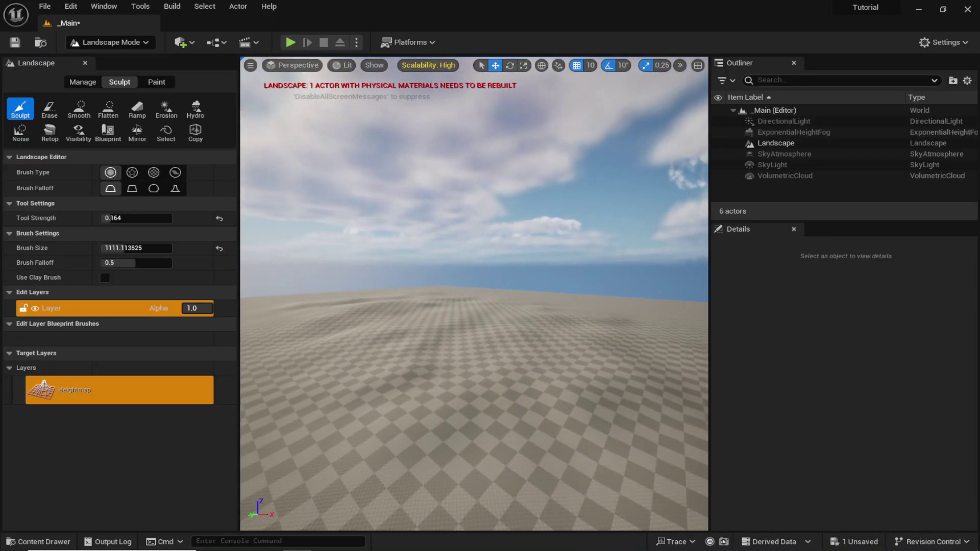
{"action": "right_click_drag", "start_coordinate": [537, 294], "coordinate": [537, 294]}
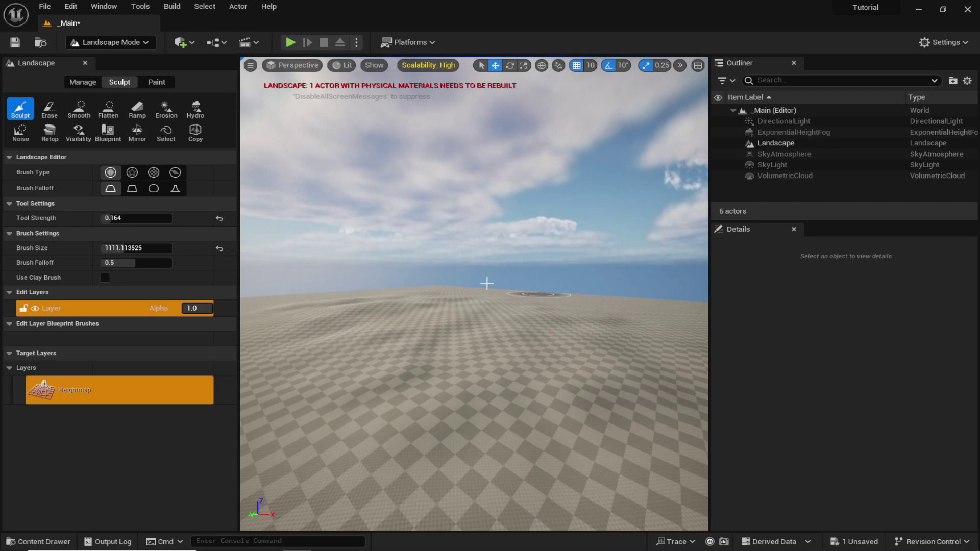
Soften the sculpted hills with the Smooth tool at the same strength and brush size.
{"action": "left_click", "coordinate": [84, 111]}
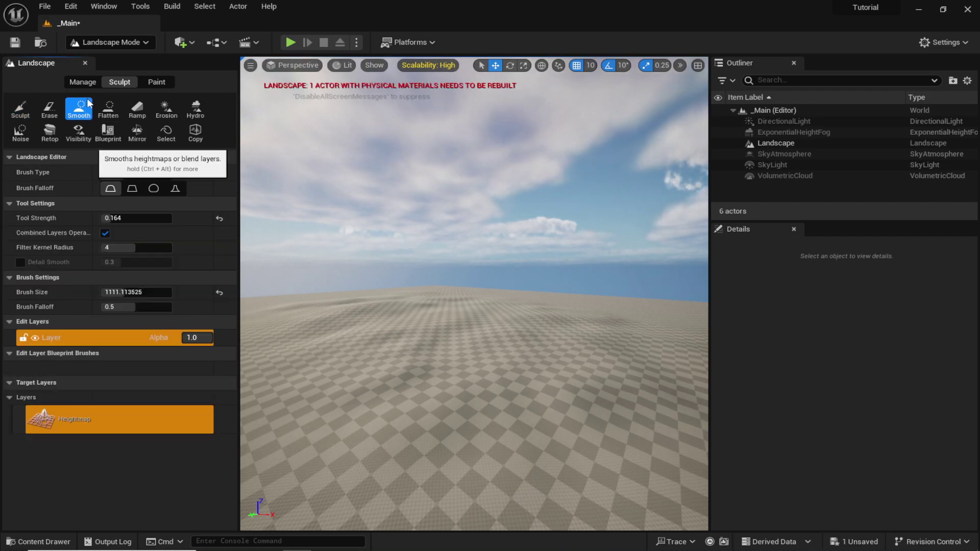
{"action": "right_click_drag", "start_coordinate": [556, 299], "coordinate": [556, 300]}
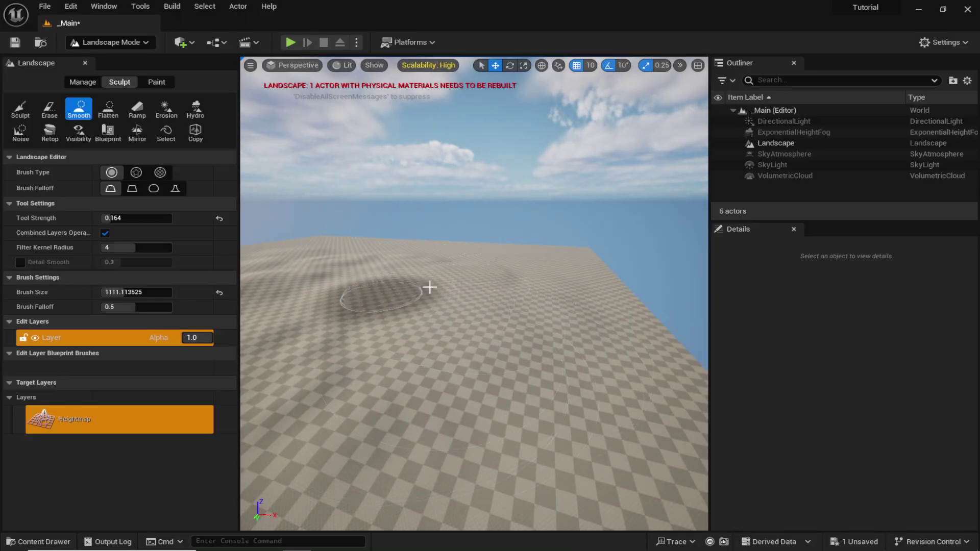
{"action": "right_click_drag", "start_coordinate": [429, 261], "coordinate": [357, 260]}
{"action": "right_click_drag", "start_coordinate": [286, 242], "coordinate": [270, 219]}
{"action": "right_click_drag", "start_coordinate": [484, 289], "coordinate": [516, 299]}
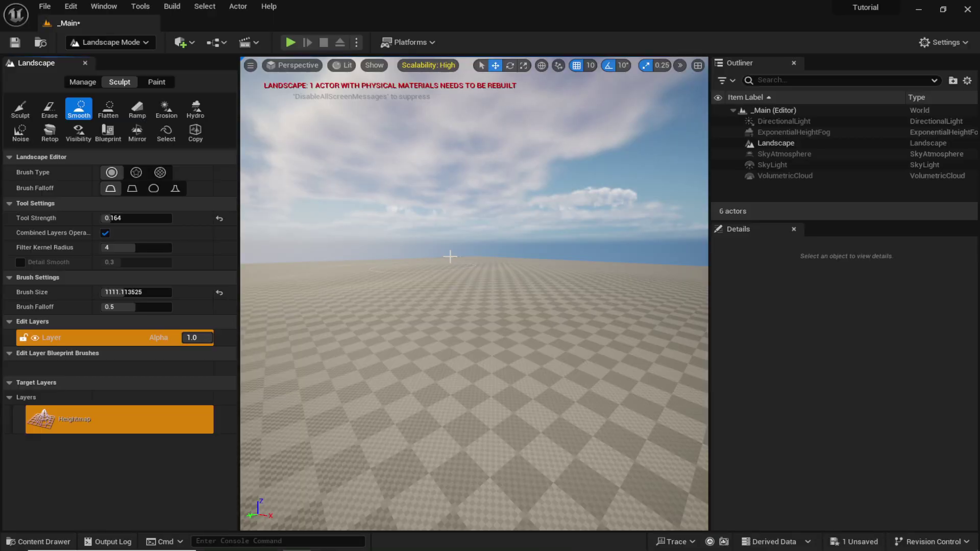
Sculpt a narrow winding ridge across the landscape with a tool strength of 0.292 and a brush size of about 349.
{"action": "left_click", "coordinate": [20, 109]}
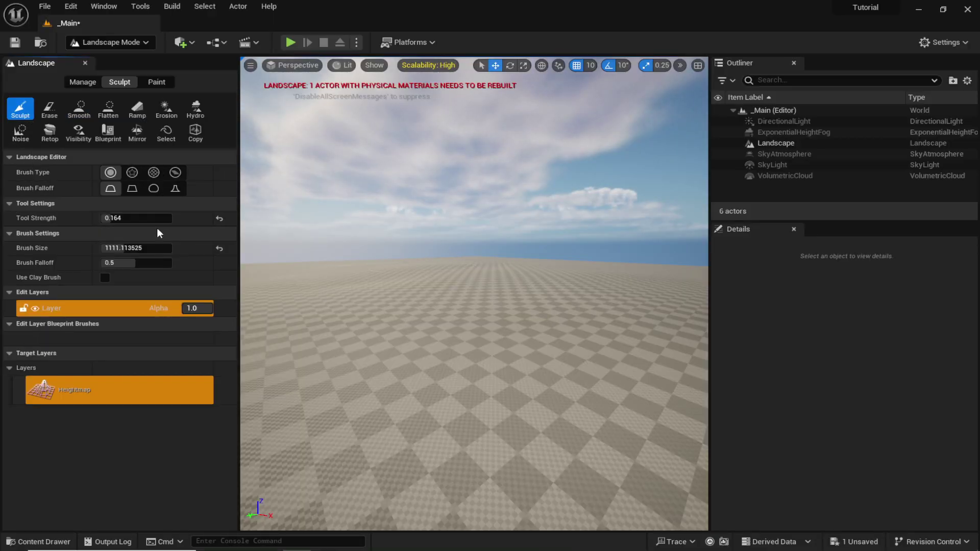
{"action": "left_click_drag", "start_coordinate": [109, 218], "coordinate": [116, 218]}
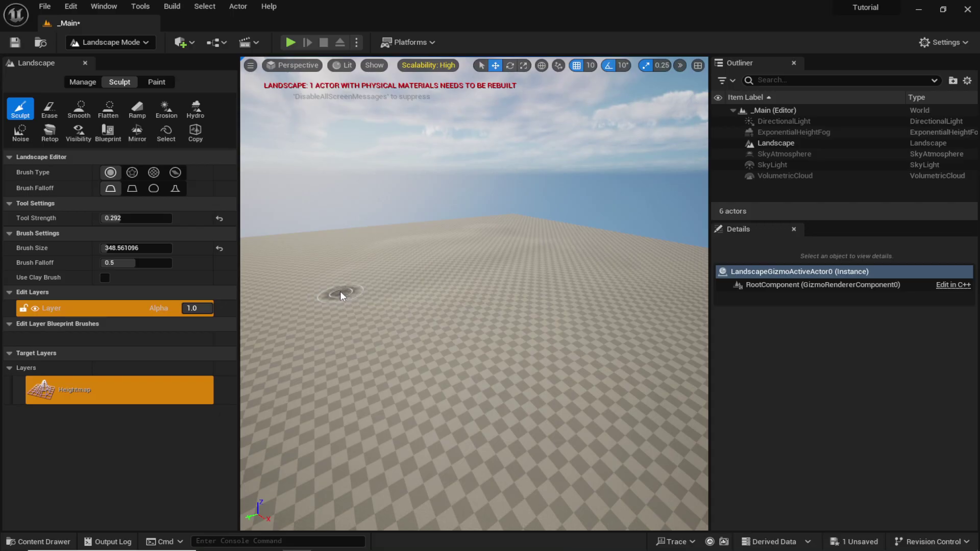
{"action": "left_click_drag", "start_coordinate": [335, 282], "coordinate": [373, 280]}
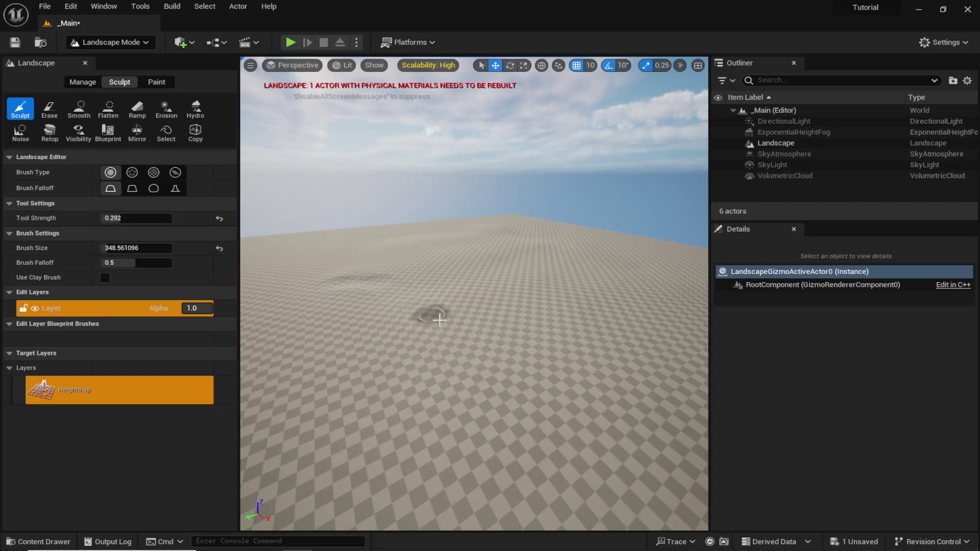
{"action": "mouse_move", "coordinate": [486, 411]}
{"action": "left_mouse_down"}
{"action": "mouse_move", "coordinate": [499, 495]}
{"action": "mouse_move", "coordinate": [471, 382]}
{"action": "mouse_move", "coordinate": [456, 388]}
{"action": "mouse_move", "coordinate": [390, 301]}
{"action": "left_mouse_up"}
{"action": "mouse_move", "coordinate": [417, 269]}
{"action": "right_mouse_down"}
{"action": "mouse_move", "coordinate": [368, 269]}
{"action": "mouse_move", "coordinate": [416, 275]}
{"action": "mouse_move", "coordinate": [416, 287]}
{"action": "mouse_move", "coordinate": [569, 335]}
{"action": "right_mouse_up"}
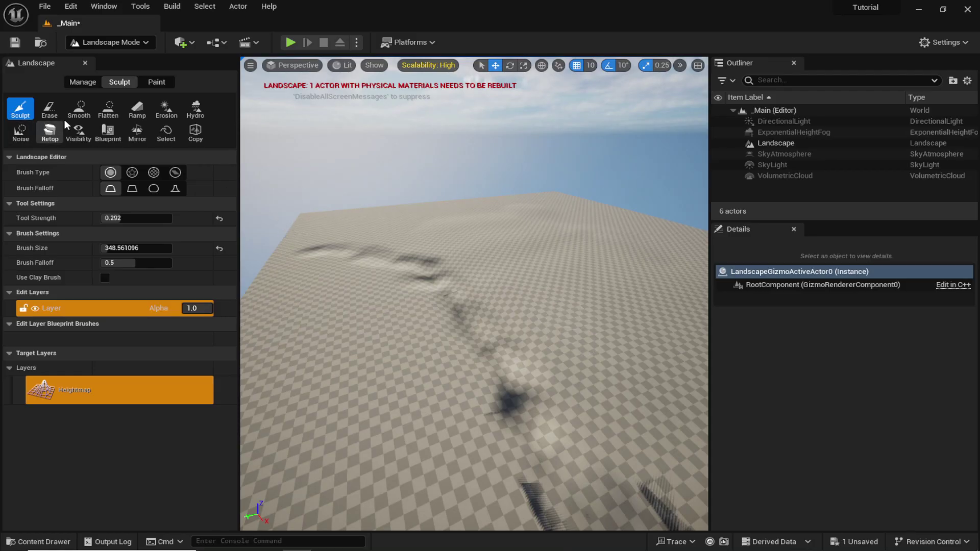
Soften the narrow ridge across the landscape with the Smooth tool at strength 0.028 and a brush size of about 803.
{"action": "left_click", "coordinate": [78, 109]}
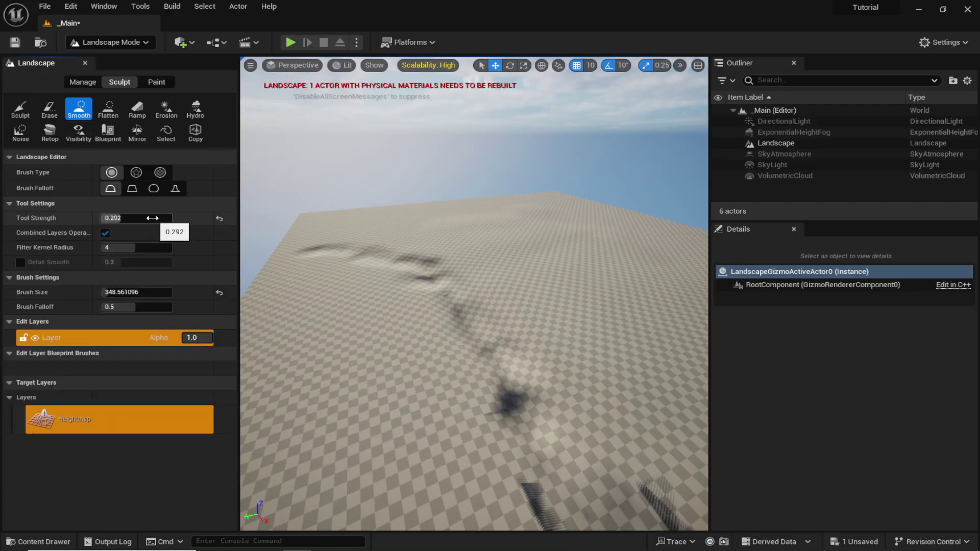
{"action": "left_click", "coordinate": [108, 218]}
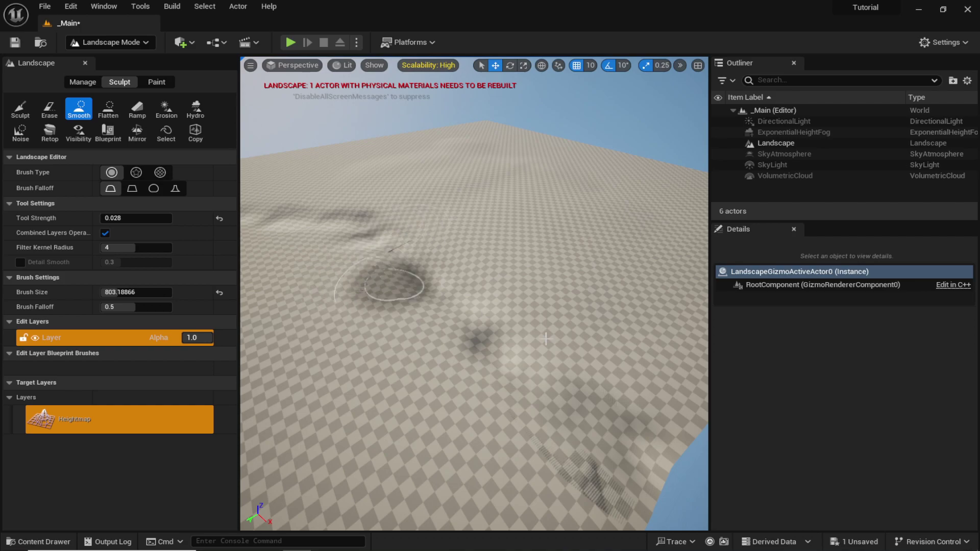
{"action": "right_click_drag", "start_coordinate": [405, 339], "coordinate": [547, 373]}
Leave landscape editing for Selection mode and save the _Main level.
{"action": "left_click", "coordinate": [118, 43]}
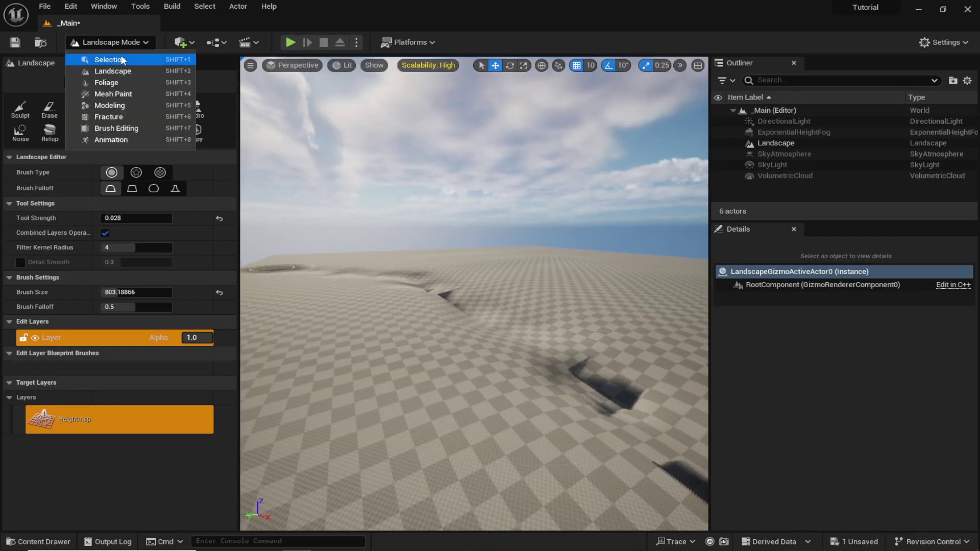
{"action": "left_click", "coordinate": [109, 59]}
{"action": "left_click", "coordinate": [857, 542]}
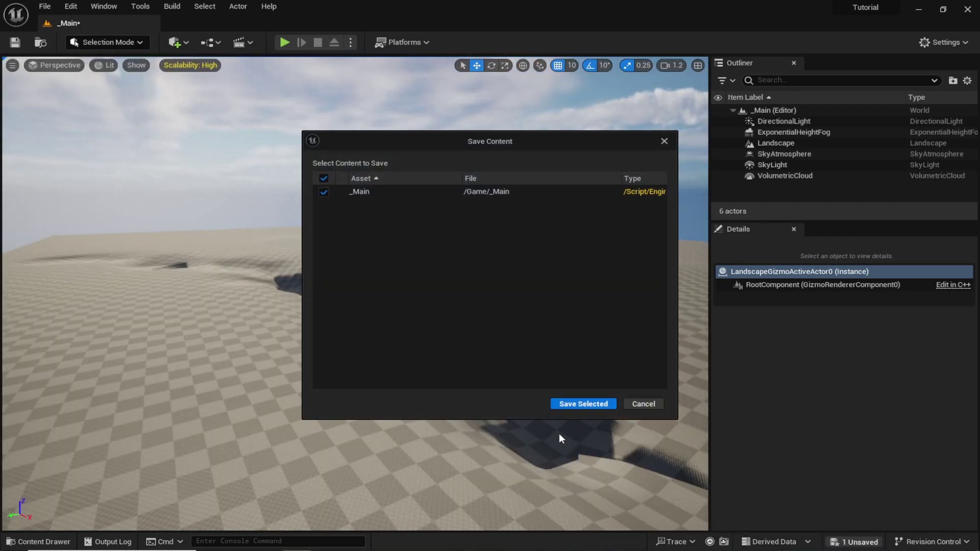
{"action": "left_click", "coordinate": [582, 403]}
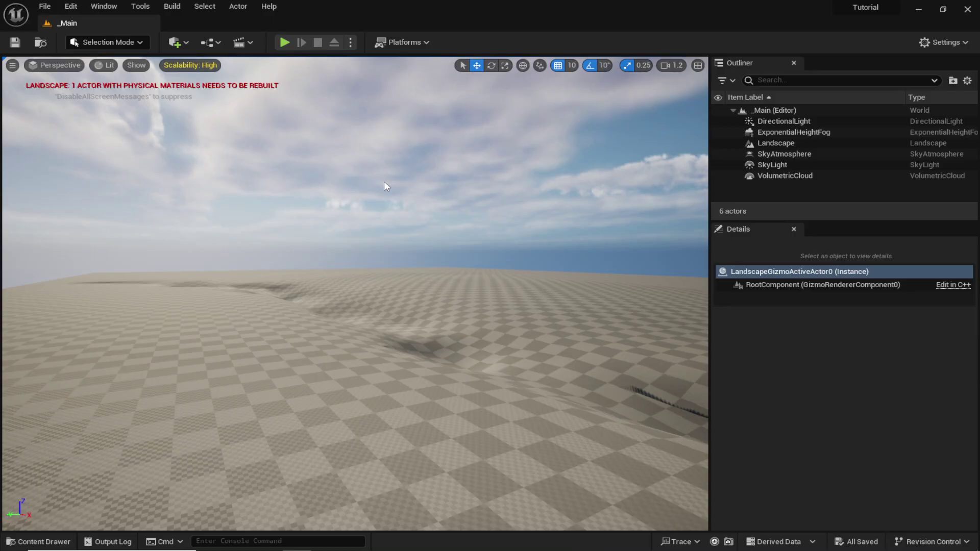
Open the Unreal Marketplace in the Epic Games Launcher and search for "stylized", limiting the results to free products.
{"action": "left_click", "coordinate": [176, 42]}
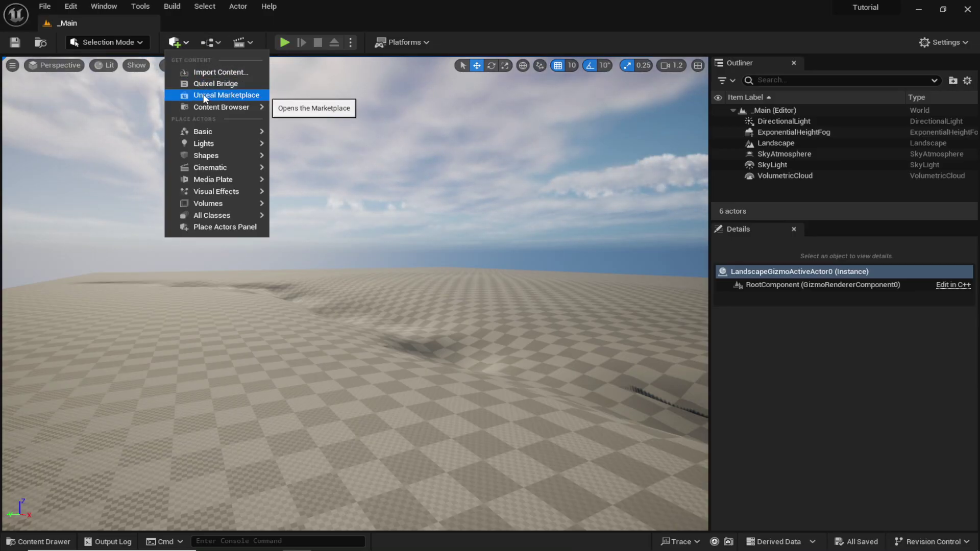
{"action": "left_click", "coordinate": [232, 97]}
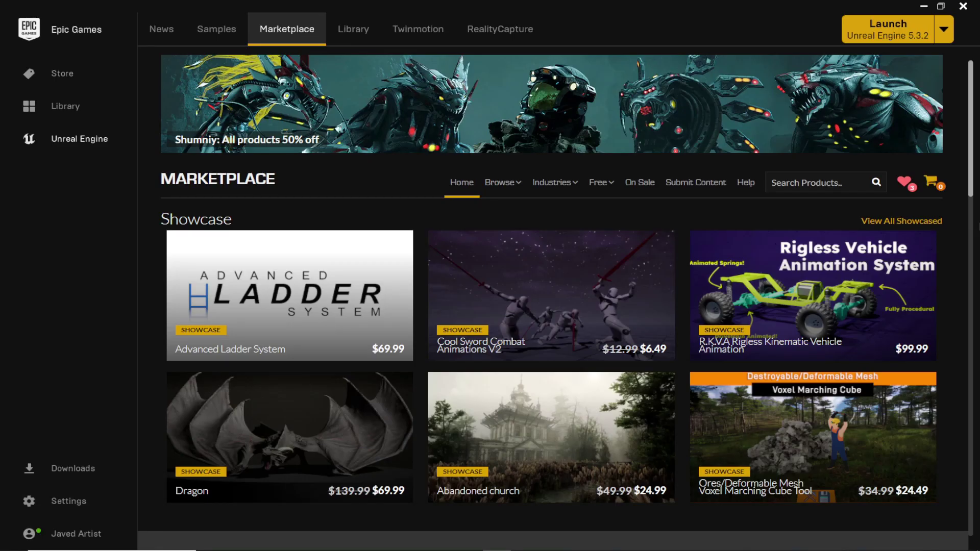
{"action": "type", "text": "stylized"}
{"action": "key", "text": "Return"}
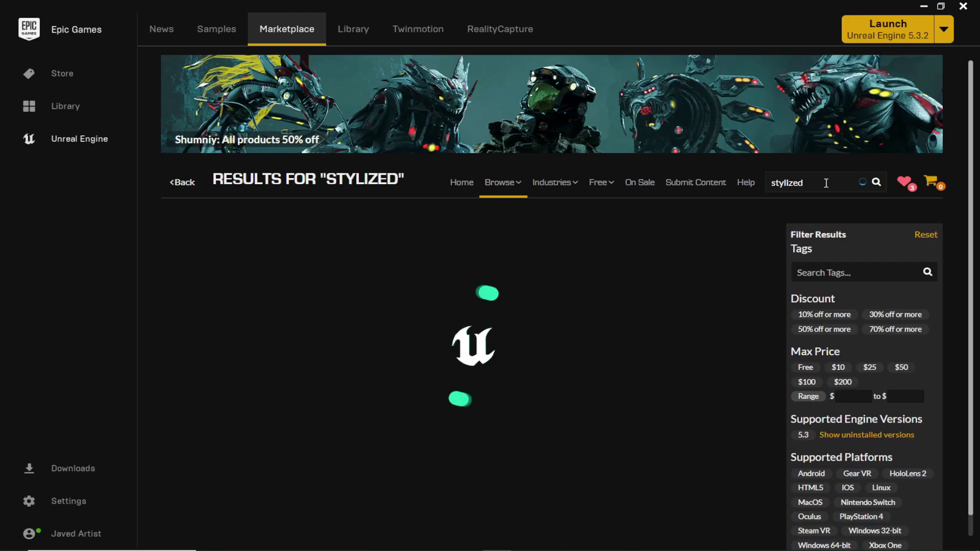
{"action": "left_click", "coordinate": [804, 370]}
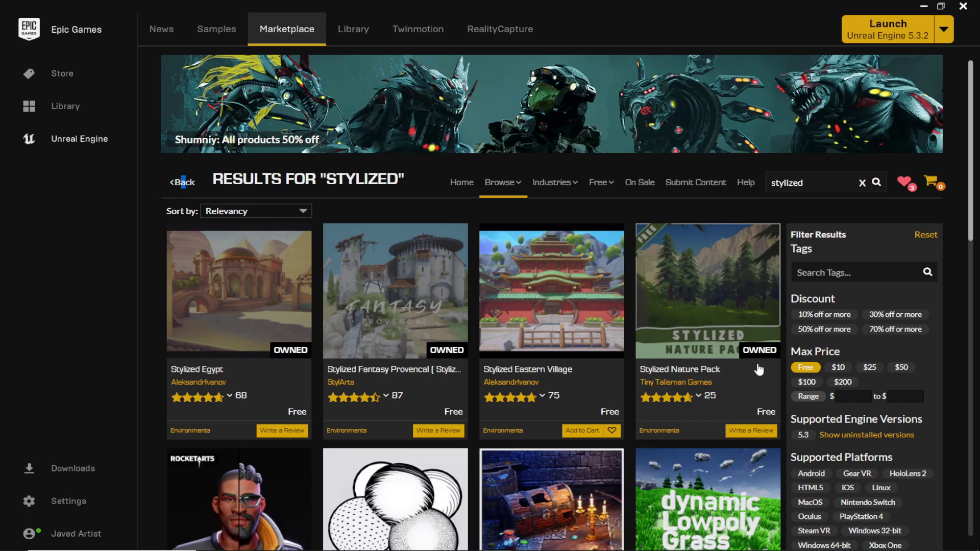
Add the Stylized Nature Pack to the Tutorial project.
{"action": "left_click", "coordinate": [767, 327]}
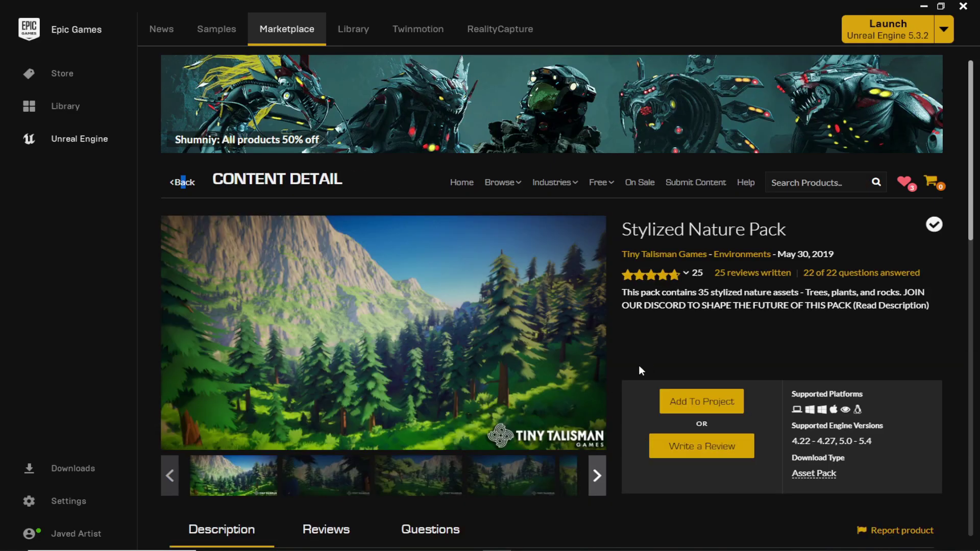
{"action": "left_click", "coordinate": [669, 407]}
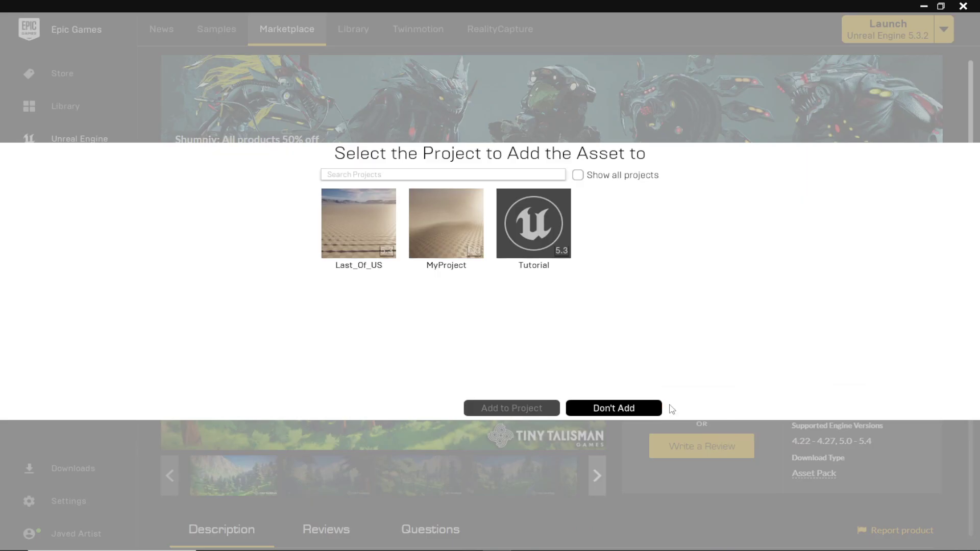
{"action": "left_click", "coordinate": [544, 243]}
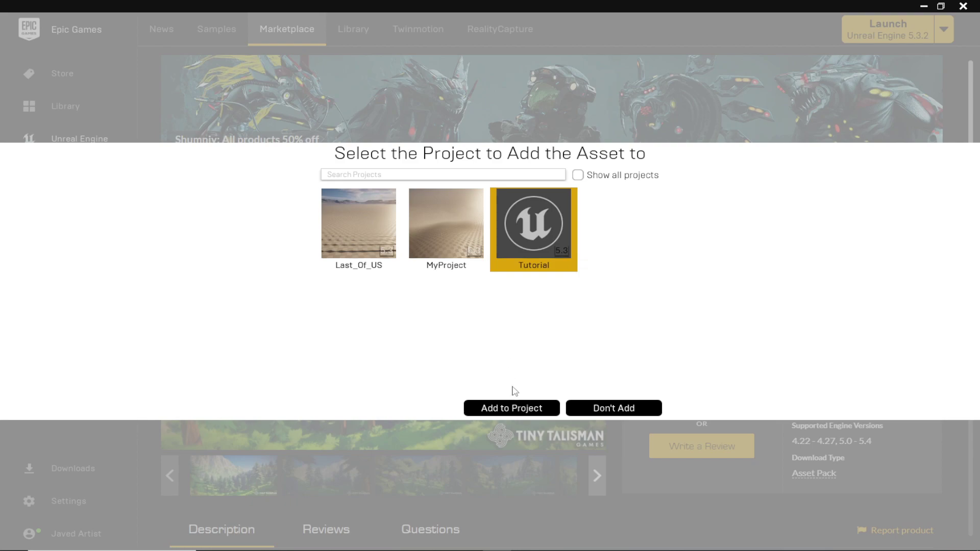
{"action": "left_click", "coordinate": [507, 407]}
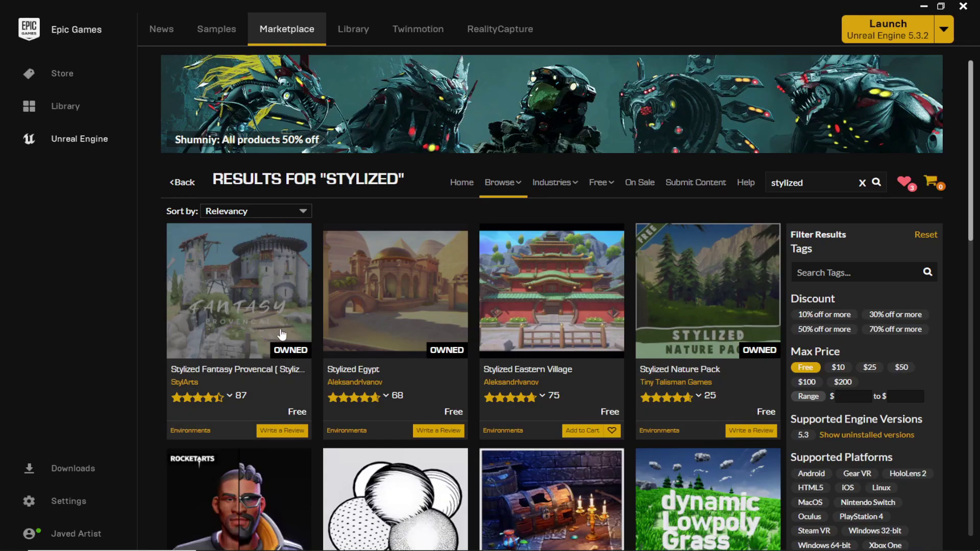
Open the Stylized Fantasy Provencal product page and search the Marketplace for "mountains".
{"action": "left_click", "coordinate": [244, 327]}
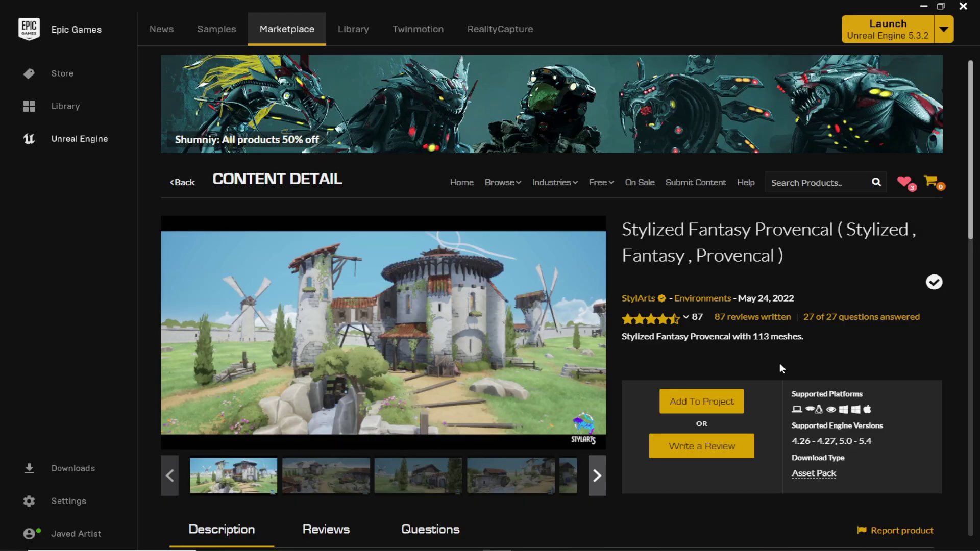
{"action": "left_click", "coordinate": [824, 183]}
{"action": "type", "text": "mountains"}
{"action": "key", "text": "Return"}
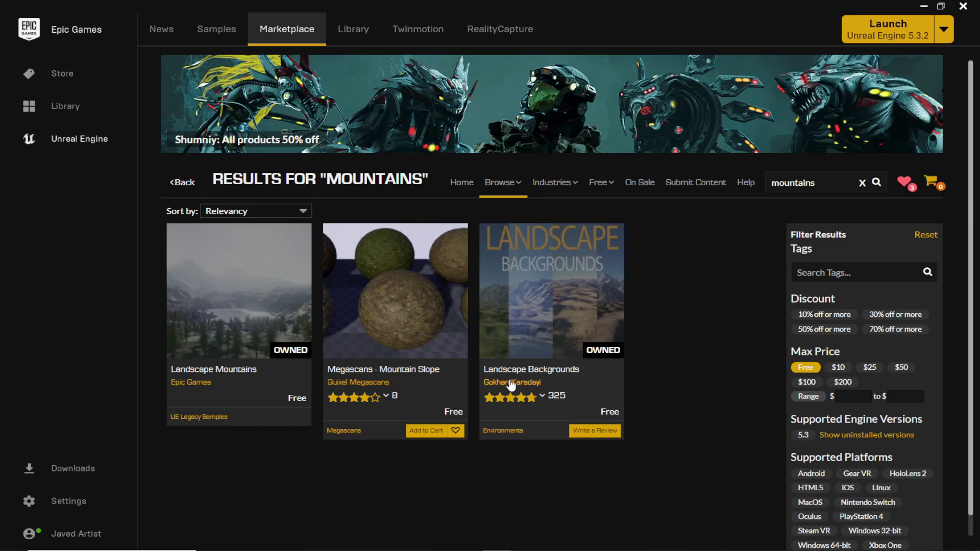
Add the Landscape Backgrounds pack to the Tutorial project.
{"action": "left_click", "coordinate": [576, 347]}
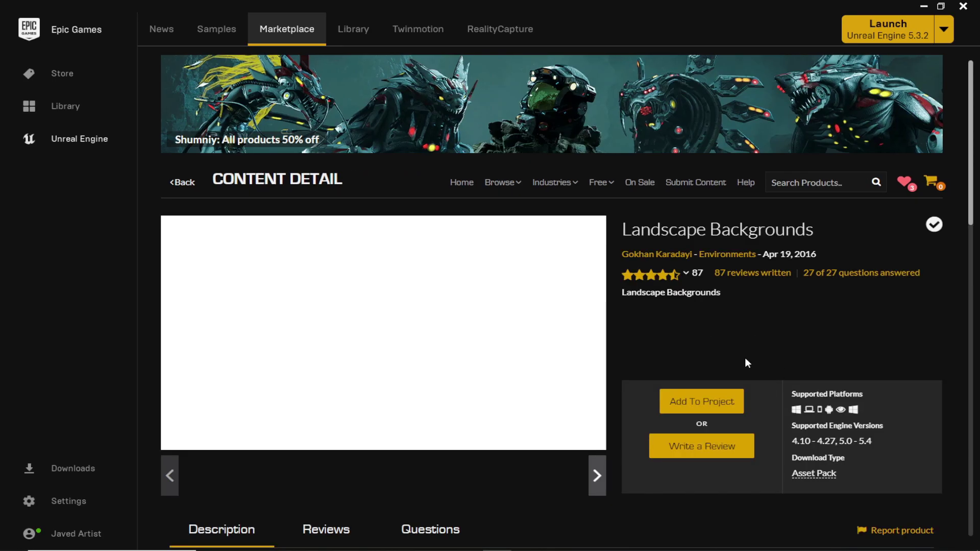
{"action": "left_click", "coordinate": [703, 407]}
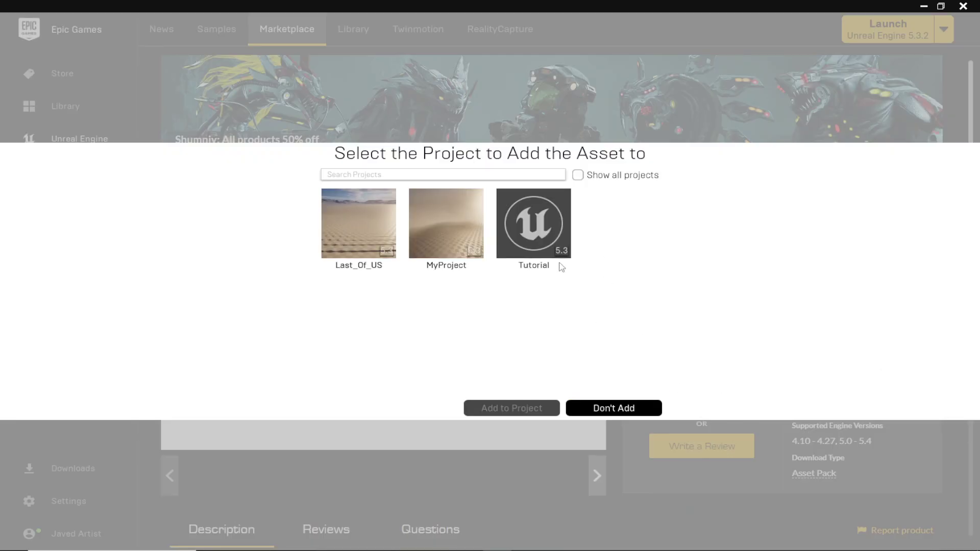
{"action": "left_click", "coordinate": [555, 220]}
{"action": "left_click", "coordinate": [511, 408]}
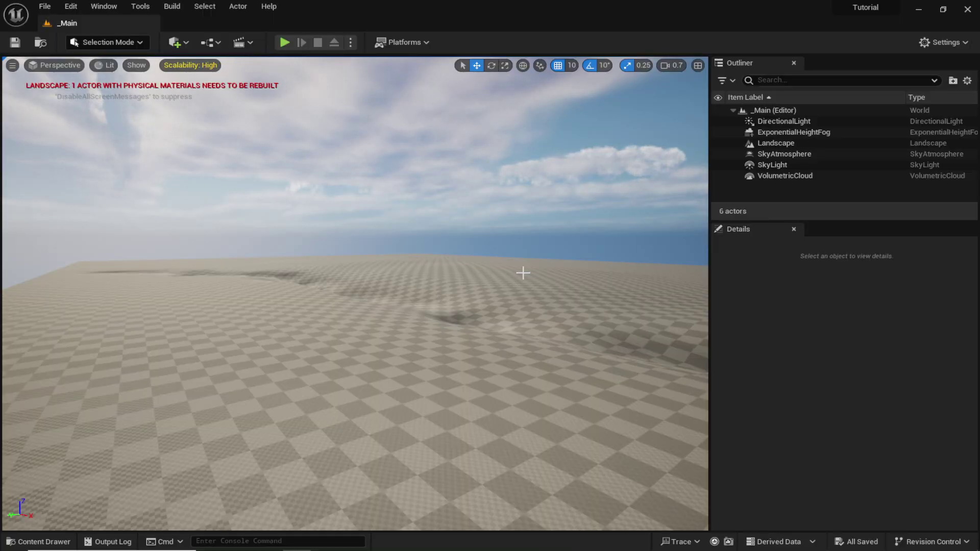
Return to the Unreal Editor and check the project's content for the added asset packs.
{"action": "mouse_move", "coordinate": [568, 244]}
{"action": "right_mouse_down"}
{"action": "mouse_move", "coordinate": [551, 260]}
{"action": "mouse_move", "coordinate": [577, 255]}
{"action": "right_mouse_up"}
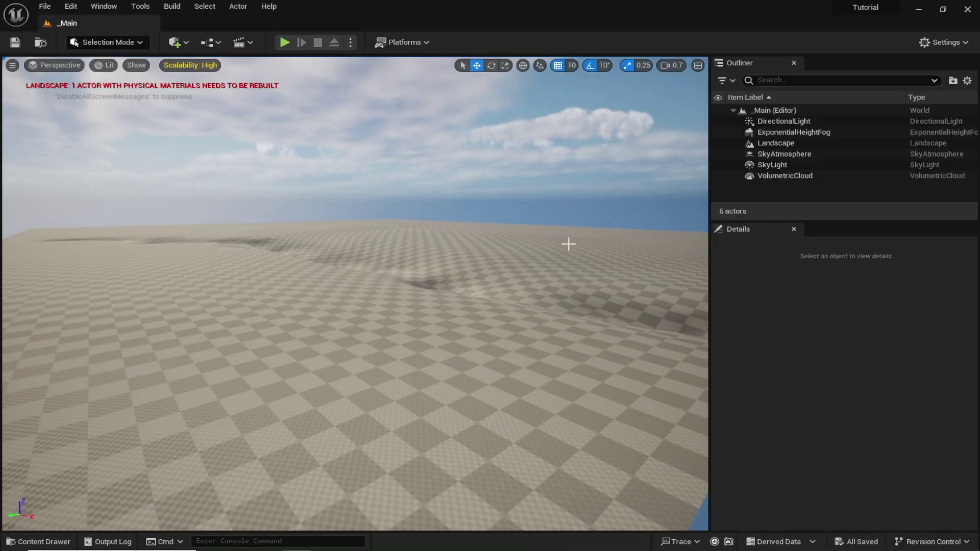
{"action": "key", "text": "ctrl+space"}
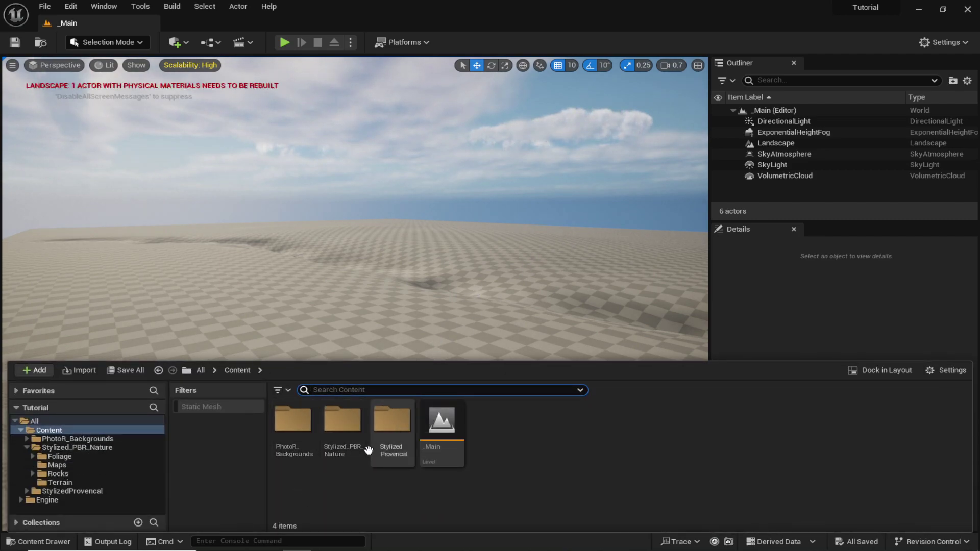
{"action": "right_click_drag", "start_coordinate": [364, 301], "coordinate": [349, 308]}
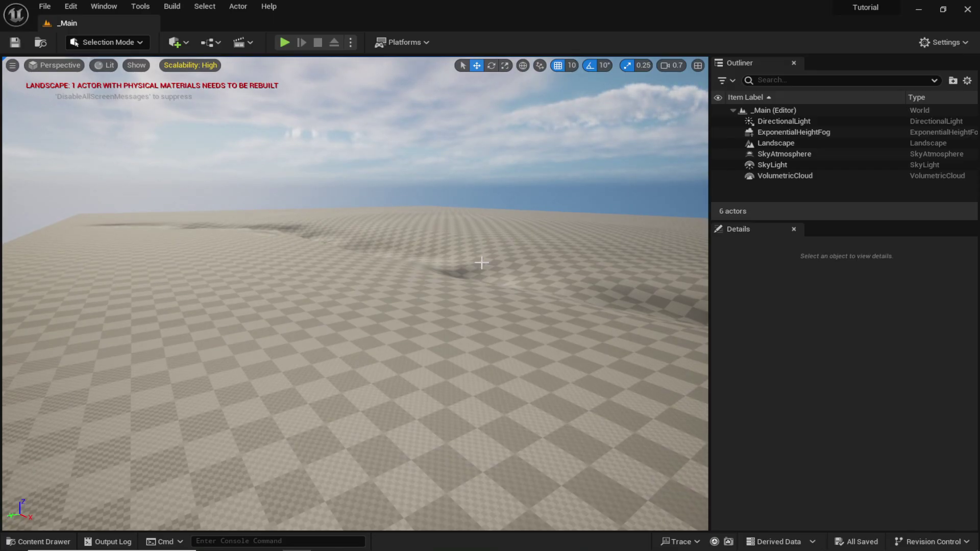
Assign the M_Landscape material from the Stylized_PBR_Nature Terrain folder as the landscape's material.
{"action": "key", "text": "ctrl+space"}
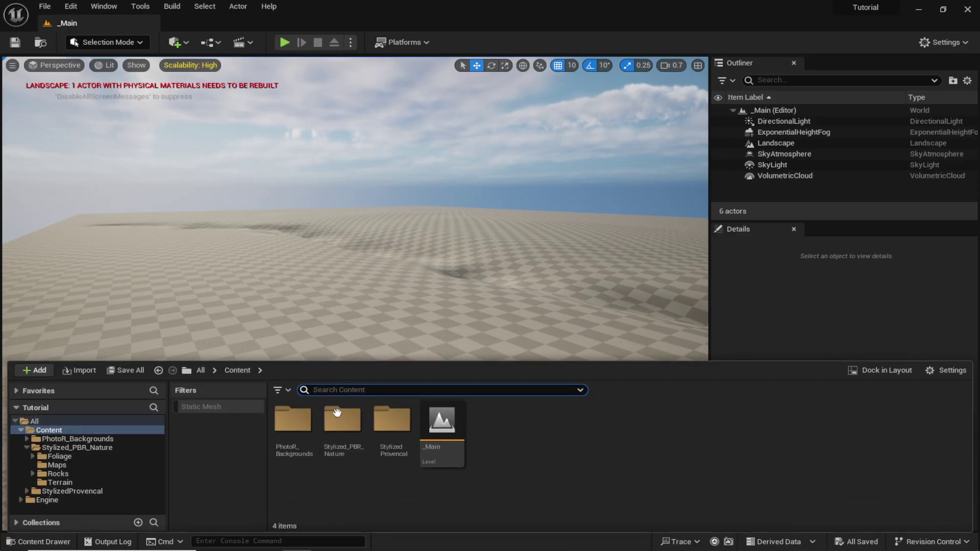
{"action": "double_click", "coordinate": [337, 449]}
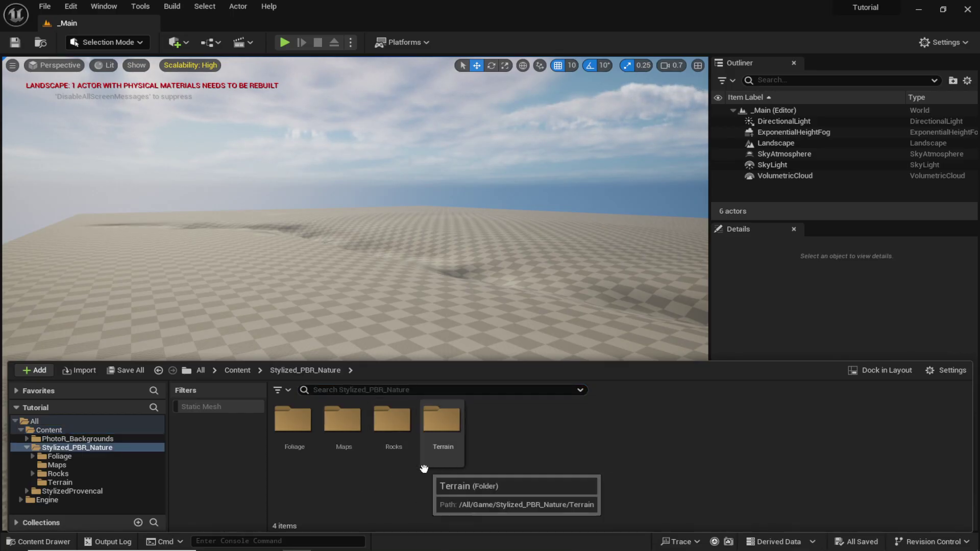
{"action": "double_click", "coordinate": [443, 423]}
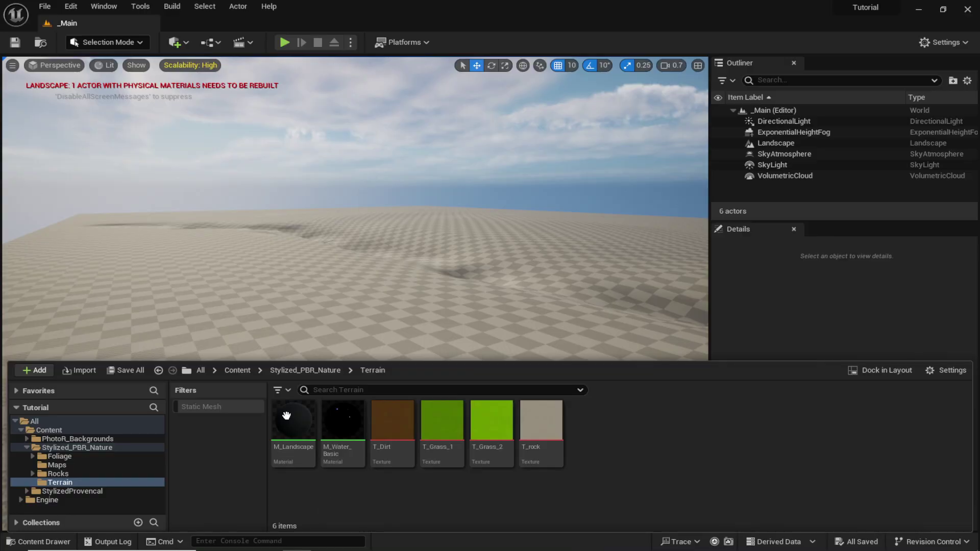
{"action": "mouse_move", "coordinate": [289, 421]}
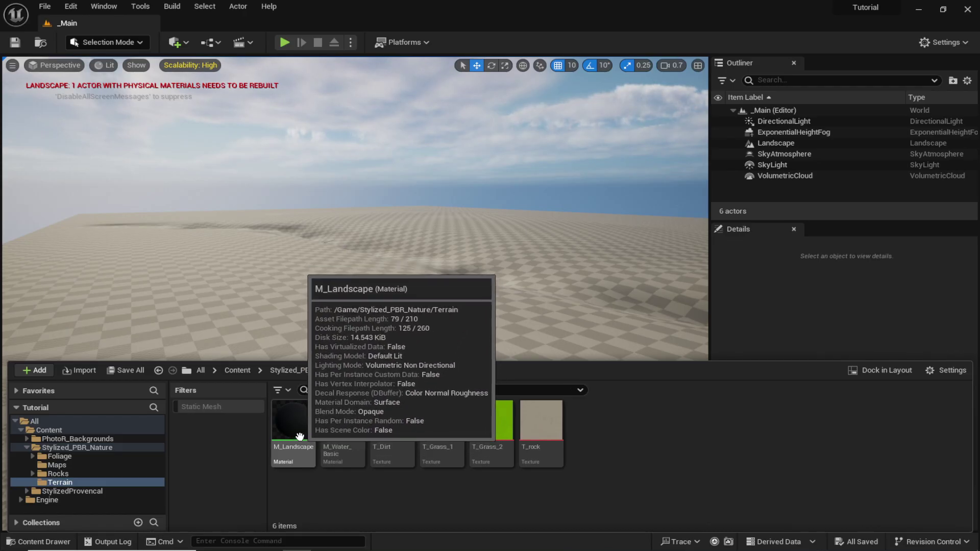
{"action": "left_click", "coordinate": [299, 436]}
{"action": "right_click_drag", "start_coordinate": [419, 293], "coordinate": [431, 299]}
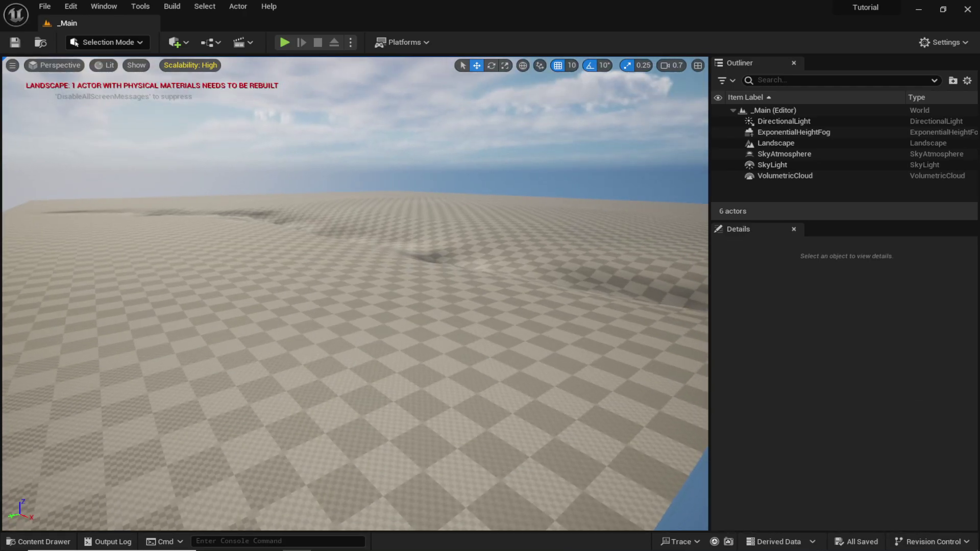
{"action": "left_click", "coordinate": [394, 289]}
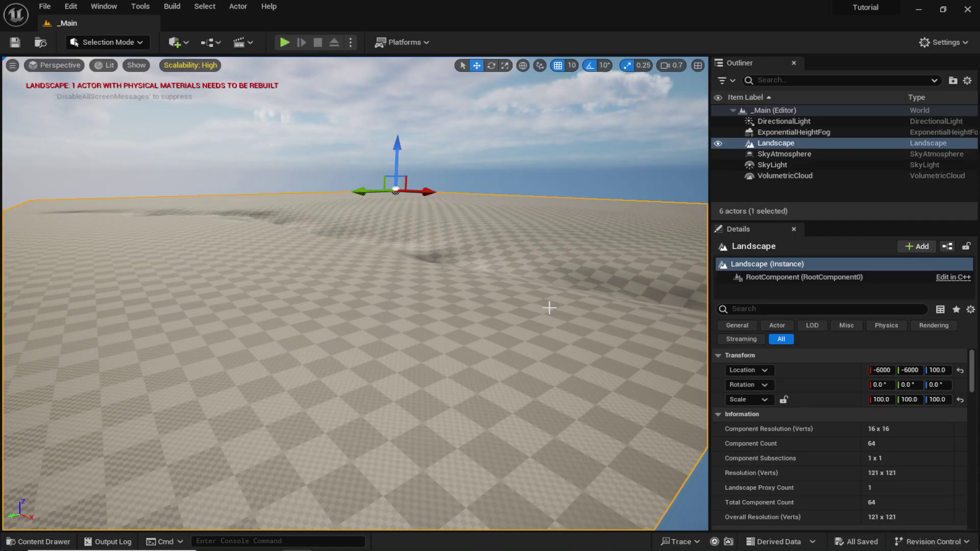
{"action": "scroll", "coordinate": [809, 387], "scroll_direction": "down", "scroll_amount": 7}
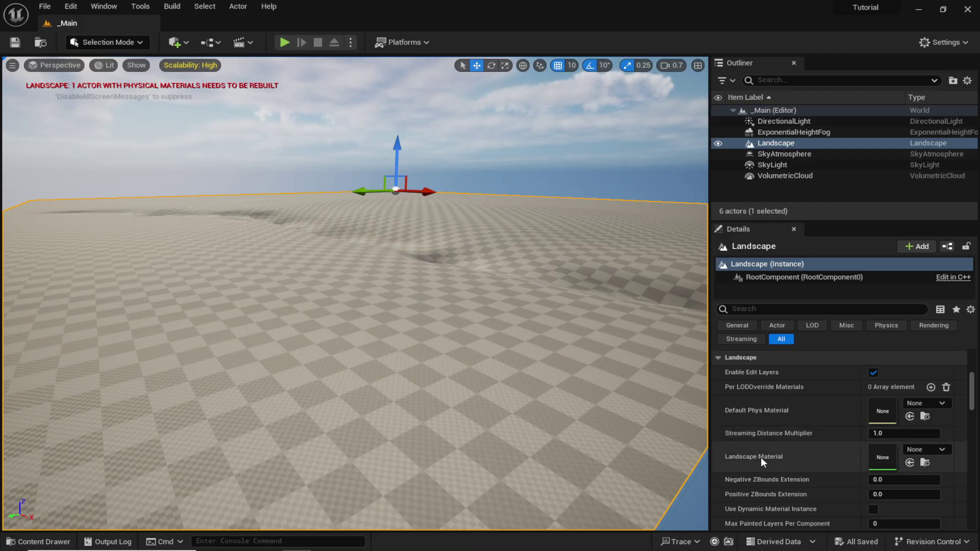
{"action": "left_click", "coordinate": [911, 462]}
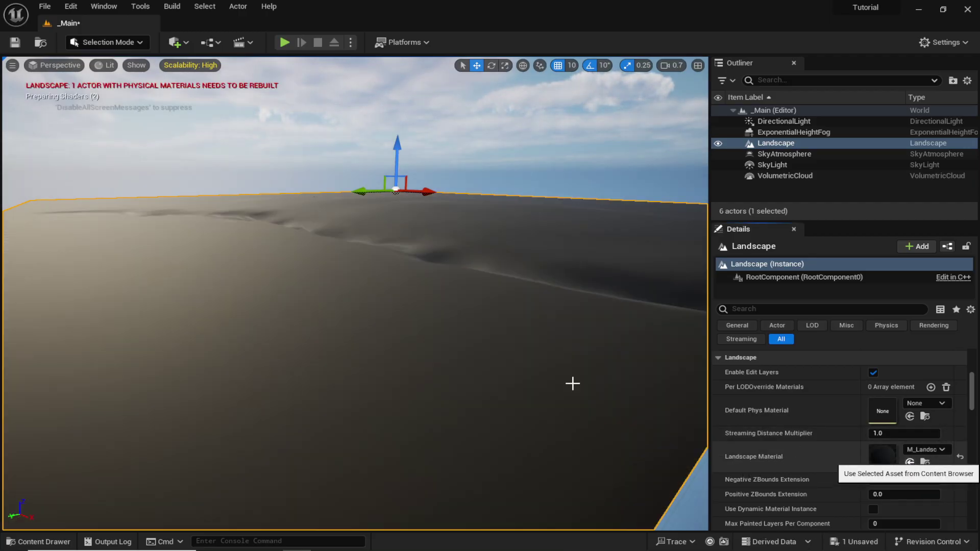
{"action": "right_click_drag", "start_coordinate": [573, 383], "coordinate": [528, 347]}
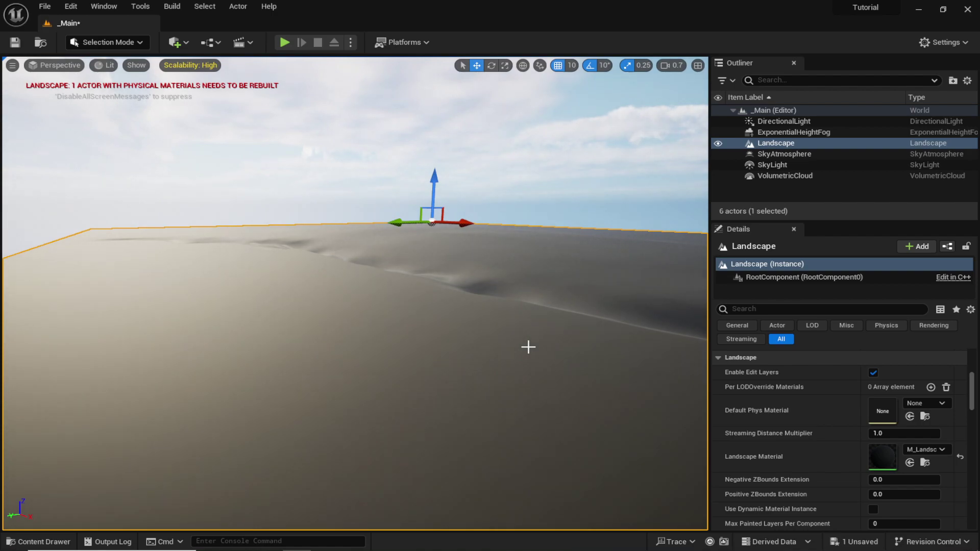
{"action": "right_click_drag", "start_coordinate": [528, 347], "coordinate": [539, 345]}
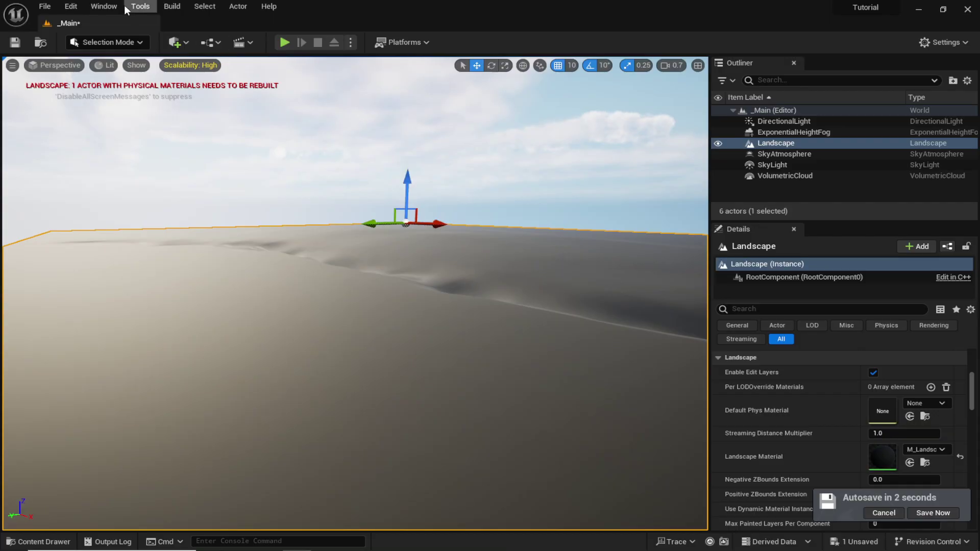
Switch to painting in Landscape mode and assign Grass_01_LayerInfo to the Grass_01 target layer.
{"action": "left_click", "coordinate": [127, 45]}
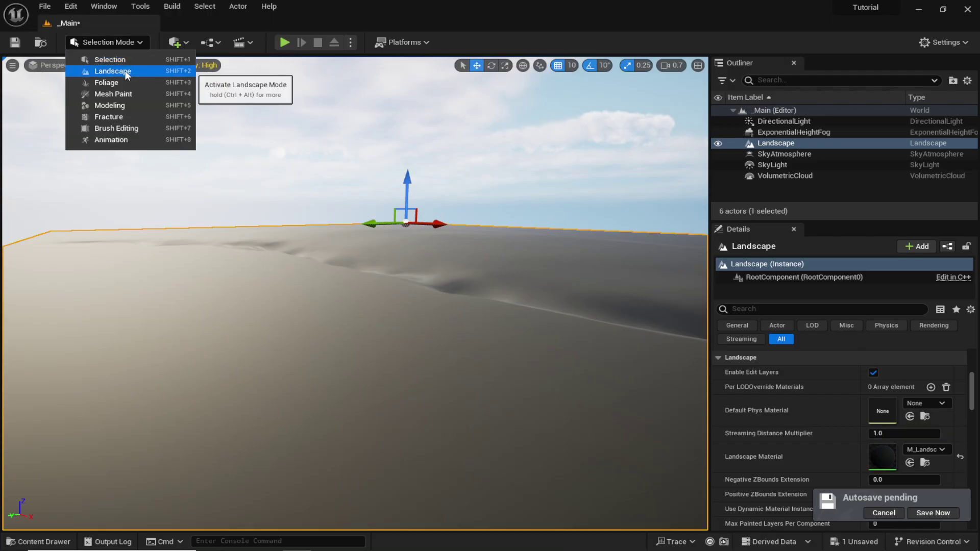
{"action": "left_click", "coordinate": [126, 72]}
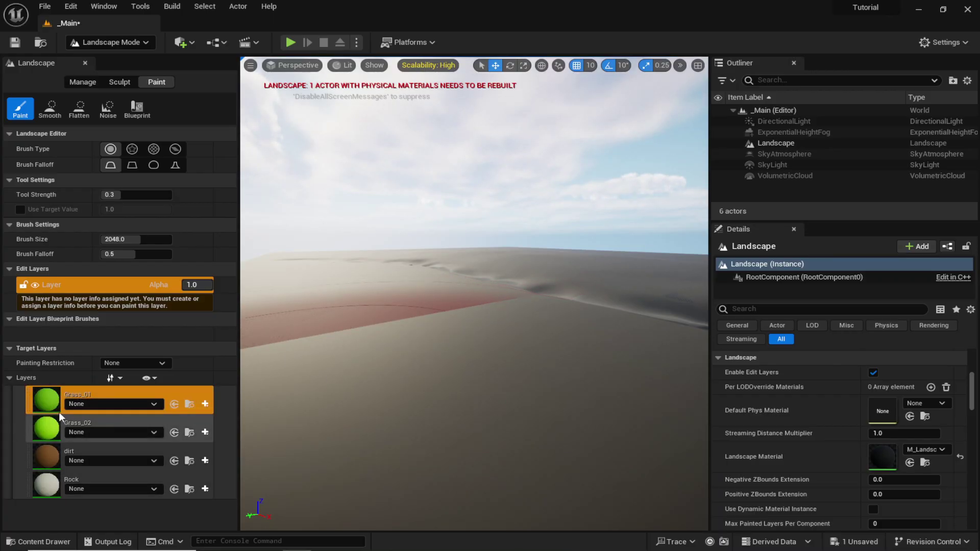
{"action": "left_click", "coordinate": [87, 404]}
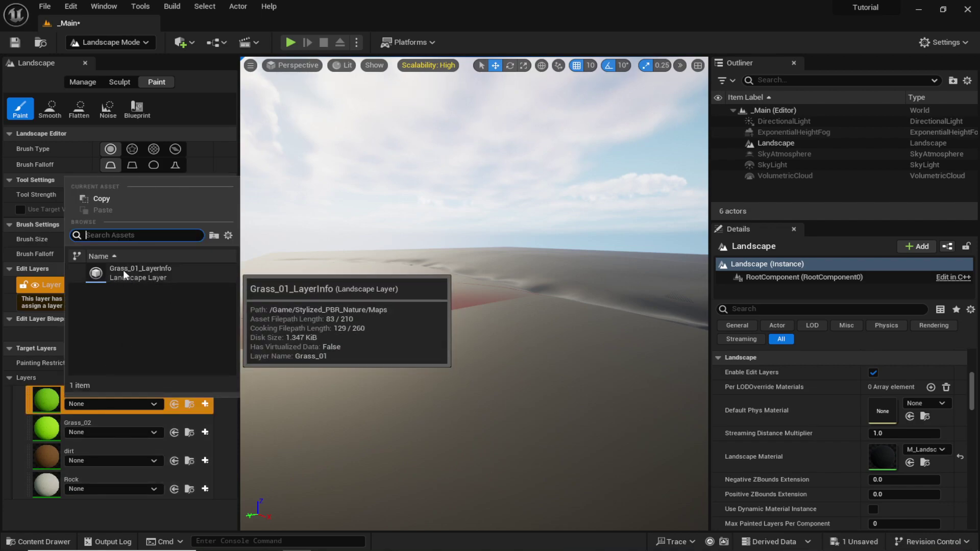
{"action": "left_click", "coordinate": [150, 274]}
{"action": "mouse_move", "coordinate": [524, 286]}
{"action": "right_mouse_down"}
{"action": "mouse_move", "coordinate": [547, 270]}
{"action": "mouse_move", "coordinate": [522, 293]}
{"action": "mouse_move", "coordinate": [544, 296]}
{"action": "right_mouse_up"}
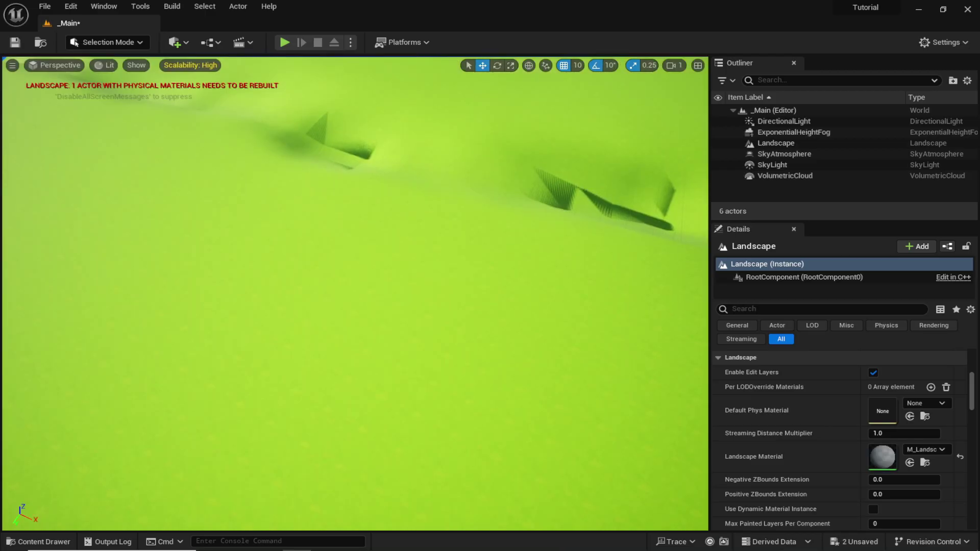
Open the M_Landscape material and add a Multiply node in the empty area before the texture samples.
{"action": "right_click_drag", "start_coordinate": [356, 215], "coordinate": [345, 251]}
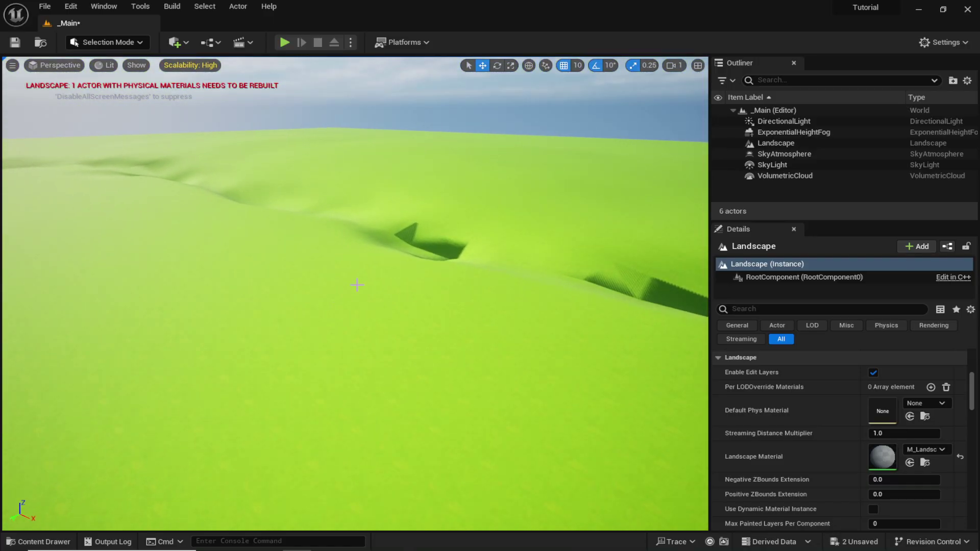
{"action": "key", "text": "ctrl+space"}
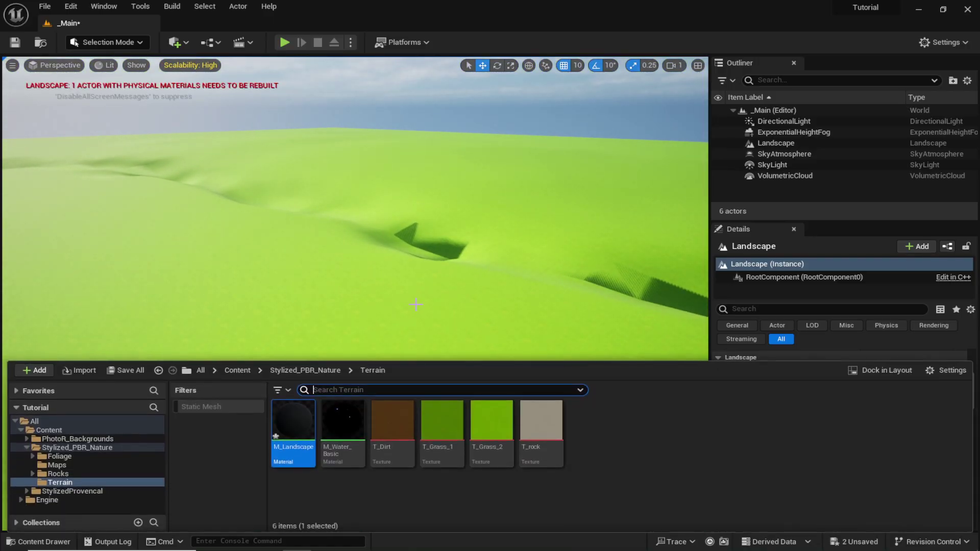
{"action": "double_click", "coordinate": [295, 434]}
{"action": "right_click_drag", "start_coordinate": [287, 289], "coordinate": [565, 343]}
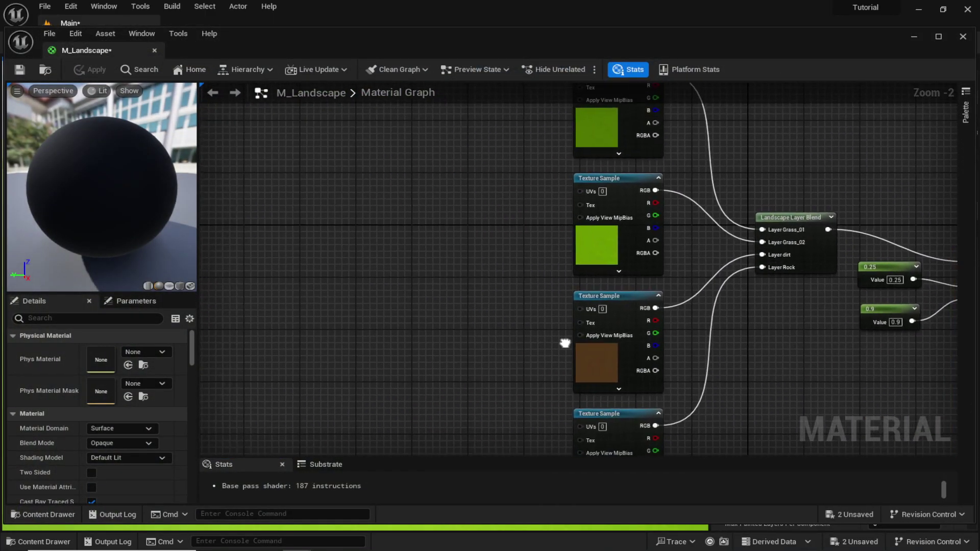
{"action": "scroll", "coordinate": [390, 320], "scroll_direction": "up", "scroll_amount": 2}
{"action": "right_click_drag", "start_coordinate": [390, 322], "coordinate": [517, 326]}
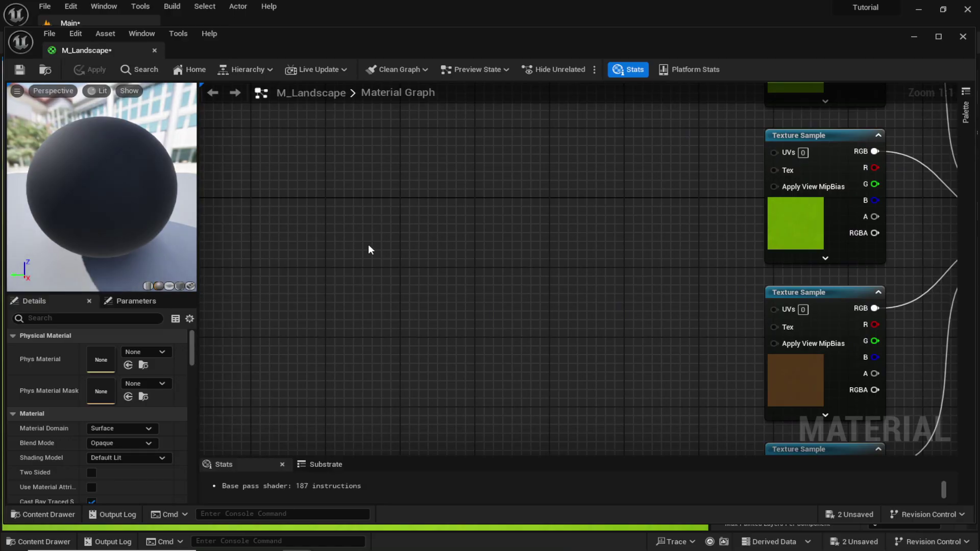
{"action": "left_click", "coordinate": [454, 304]}
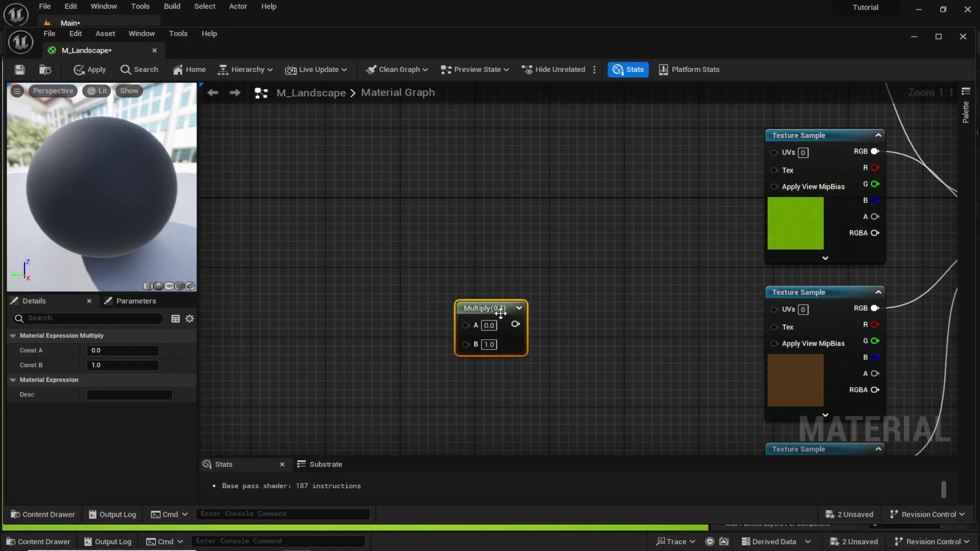
Add a TexCoord node to the material graph ahead of the Multiply node.
{"action": "right_click_drag", "start_coordinate": [365, 281], "coordinate": [510, 307]}
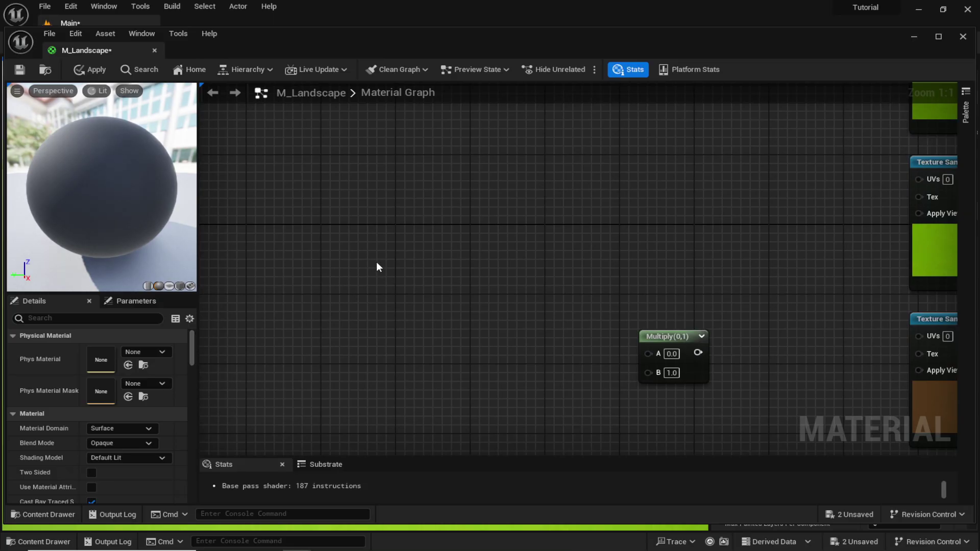
{"action": "left_click", "coordinate": [359, 262]}
{"action": "left_click_drag", "start_coordinate": [390, 269], "coordinate": [372, 245]}
{"action": "left_click", "coordinate": [407, 381]}
{"action": "right_click_drag", "start_coordinate": [408, 382], "coordinate": [392, 331]}
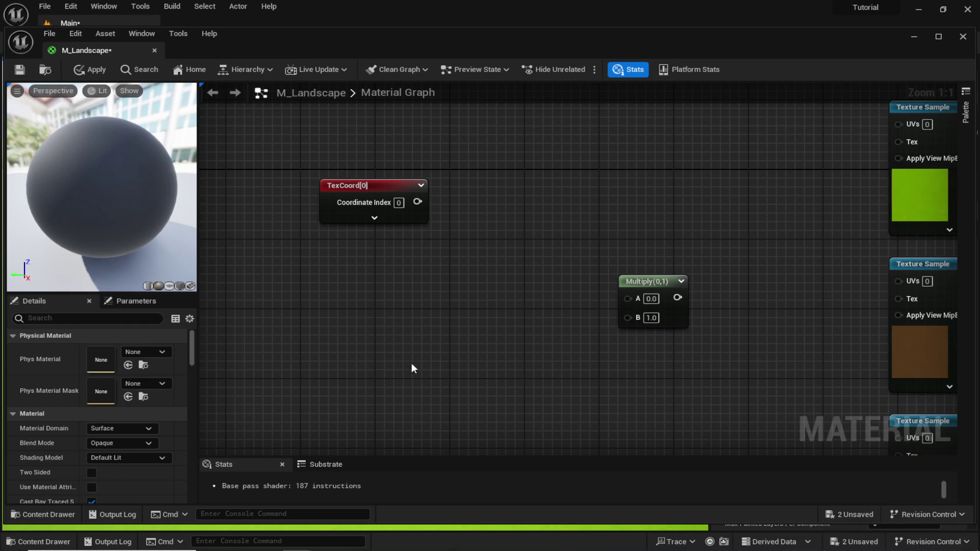
Add a scalar parameter named Tiling with default value 0.1, and connect TexCoord to Multiply's A input and Tiling to B.
{"action": "key", "text": "s"}
{"action": "left_click", "coordinate": [372, 333]}
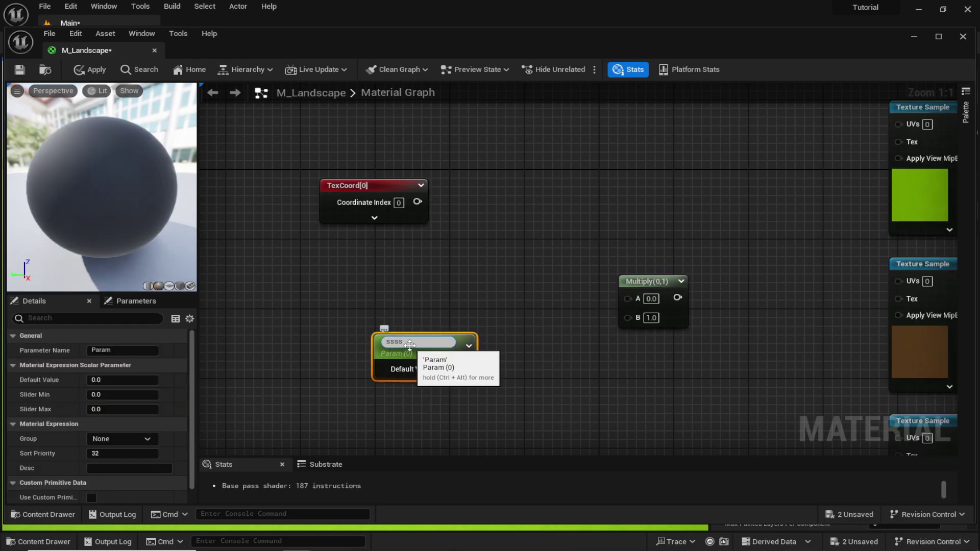
{"action": "type", "text": "Tiling"}
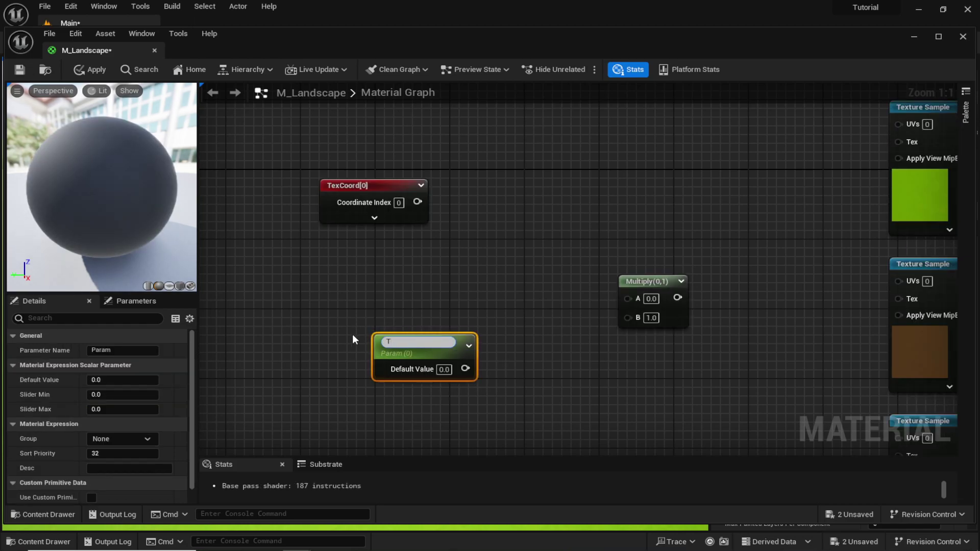
{"action": "key", "text": "Return"}
{"action": "left_click", "coordinate": [445, 366]}
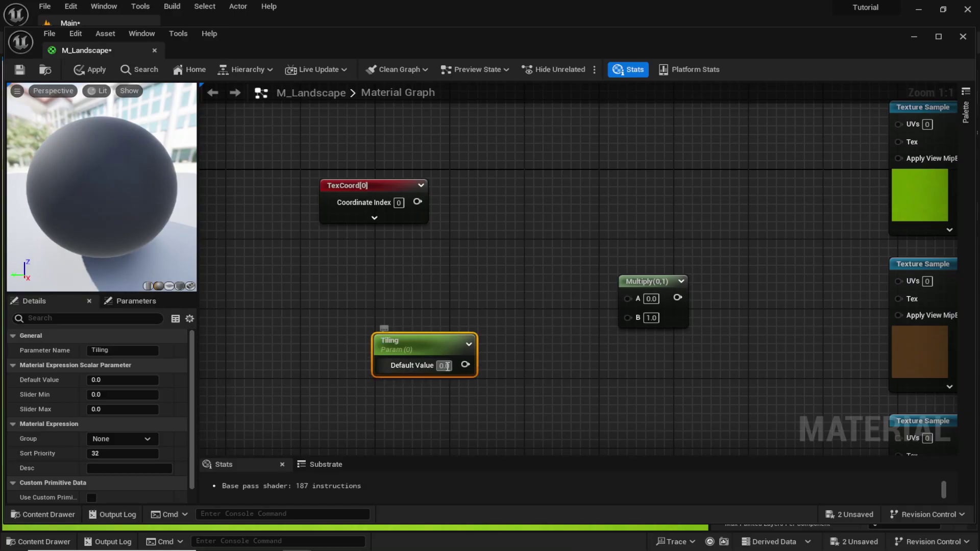
{"action": "type", "text": ",1"}
{"action": "left_click", "coordinate": [486, 360]}
{"action": "left_click_drag", "start_coordinate": [465, 364], "coordinate": [417, 202]}
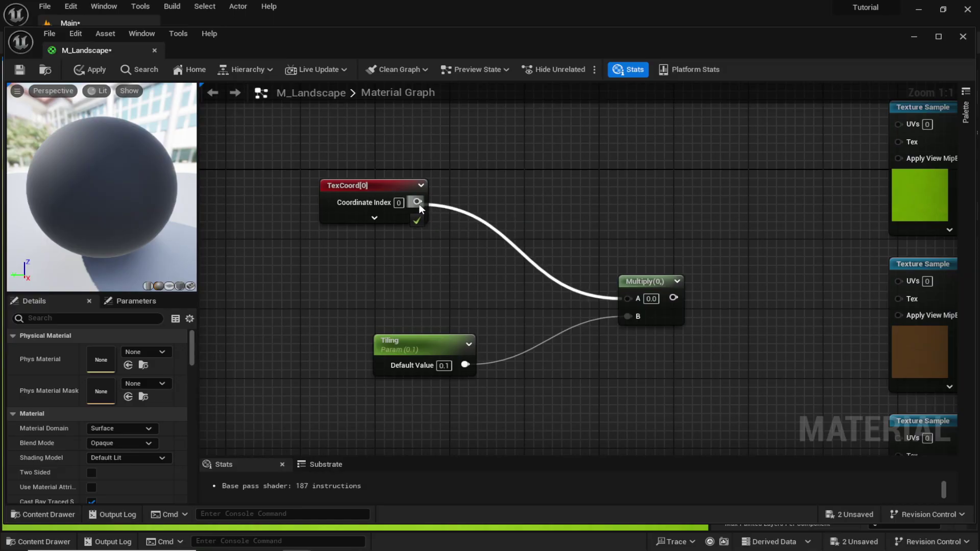
Connect the Multiply output to the UVs inputs of all four Texture Sample nodes.
{"action": "right_click_drag", "start_coordinate": [612, 219], "coordinate": [376, 309]}
{"action": "scroll", "coordinate": [526, 306], "scroll_direction": "down", "scroll_amount": 3}
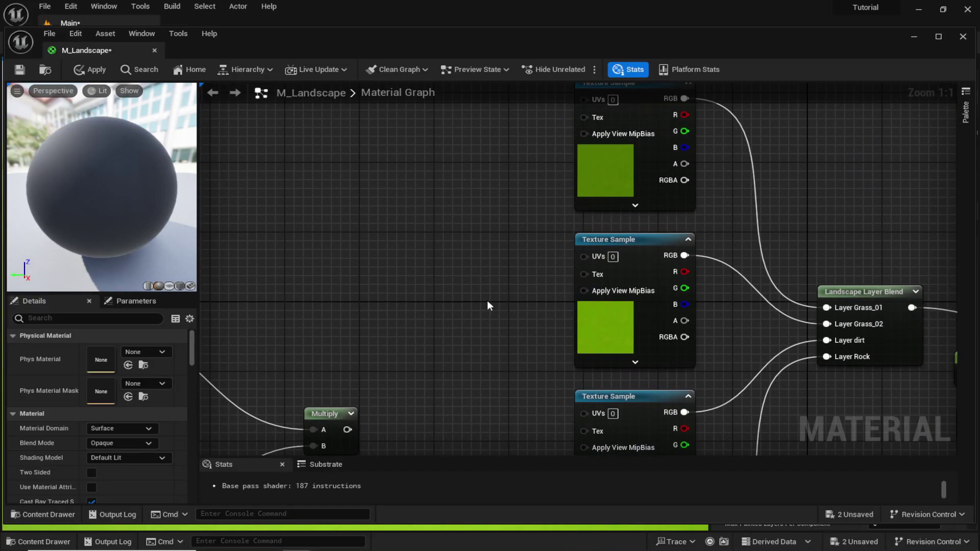
{"action": "left_click_drag", "start_coordinate": [377, 416], "coordinate": [557, 168]}
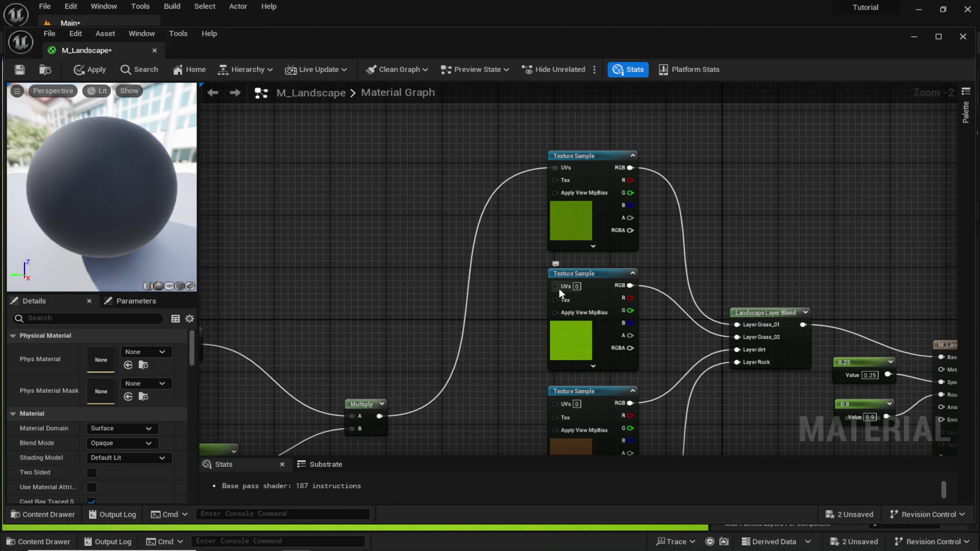
{"action": "left_click_drag", "start_coordinate": [557, 287], "coordinate": [379, 416]}
{"action": "right_click_drag", "start_coordinate": [378, 417], "coordinate": [381, 312]}
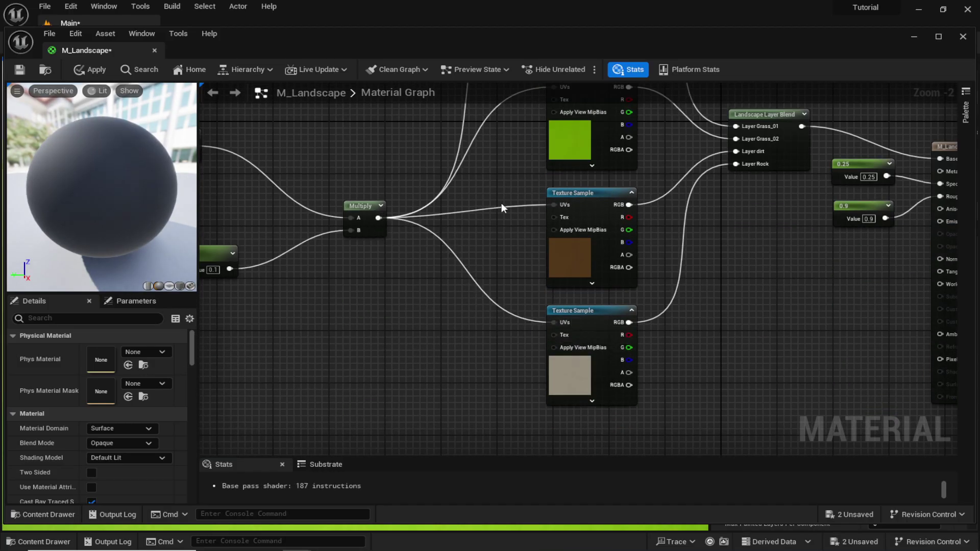
Apply and save the M_Landscape material changes, closing its material editor.
{"action": "left_click", "coordinate": [90, 70]}
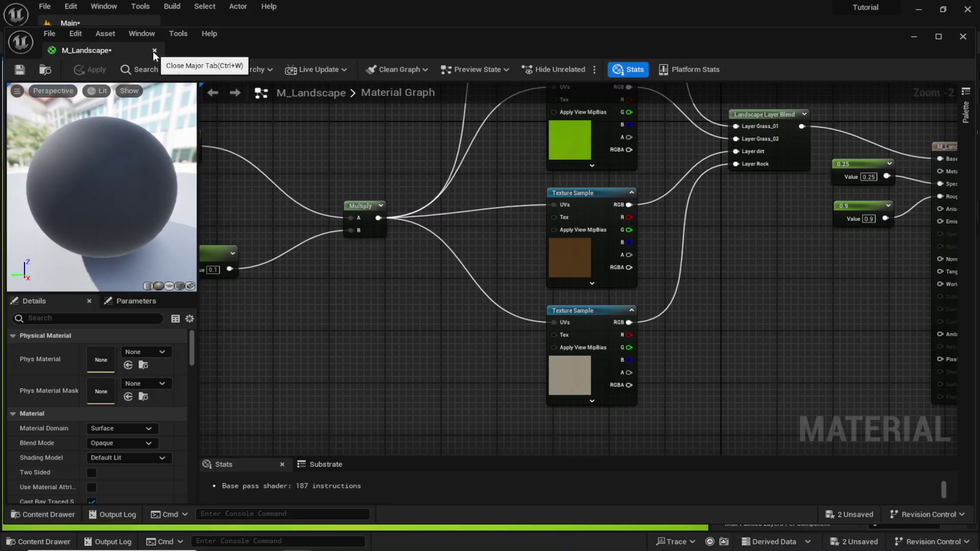
{"action": "left_click", "coordinate": [154, 50]}
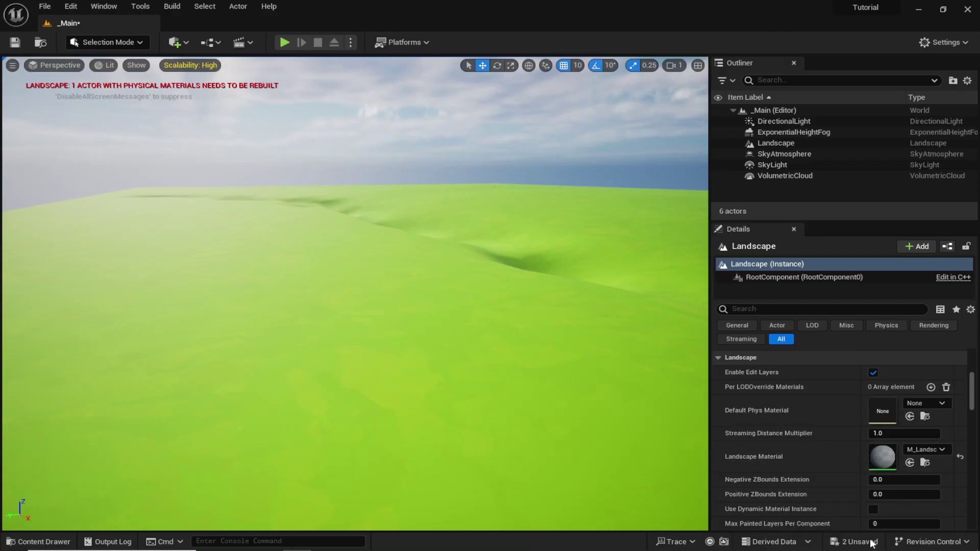
{"action": "left_click", "coordinate": [857, 542]}
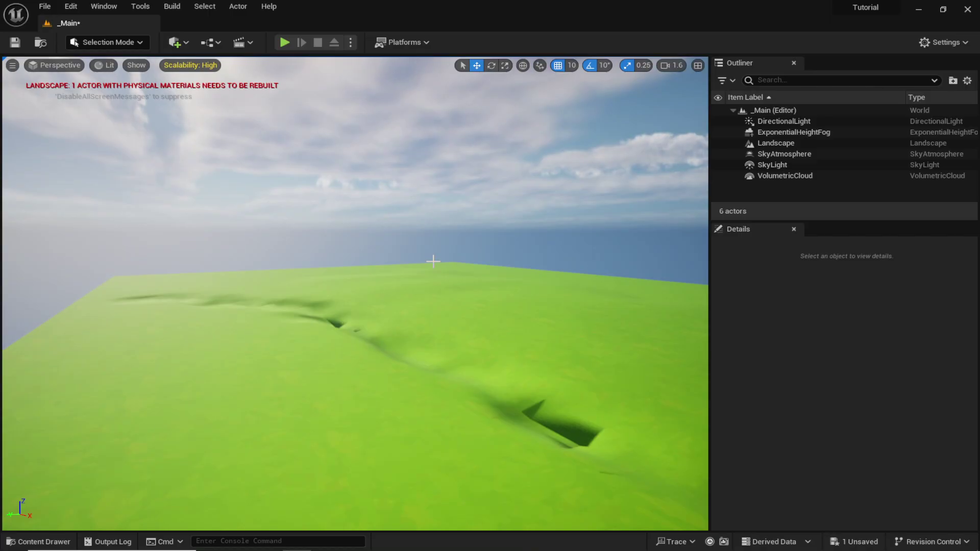
Extend the landscape with new components along its outer edge using the Manage mode's Add tool, and return to Selection mode.
{"action": "left_click", "coordinate": [125, 41]}
{"action": "left_click", "coordinate": [107, 71]}
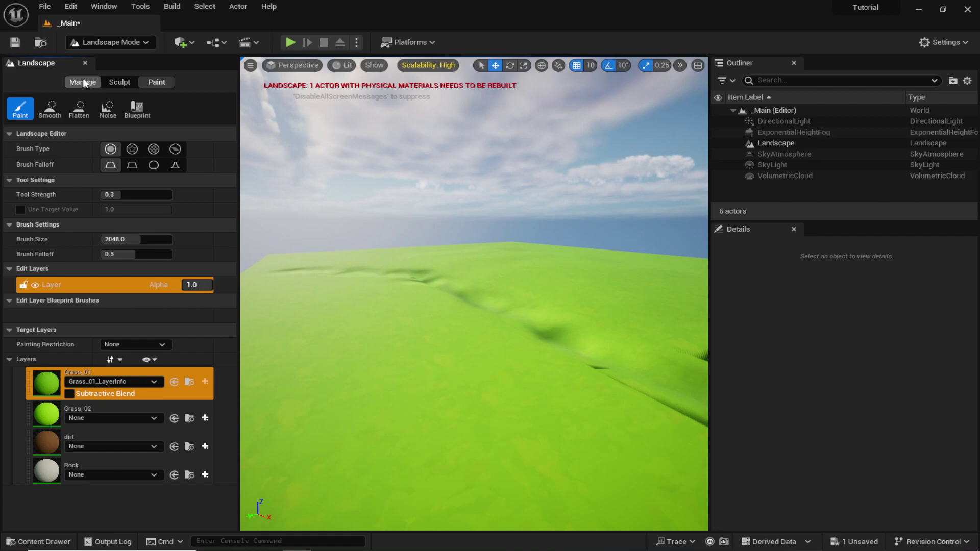
{"action": "left_click", "coordinate": [82, 83]}
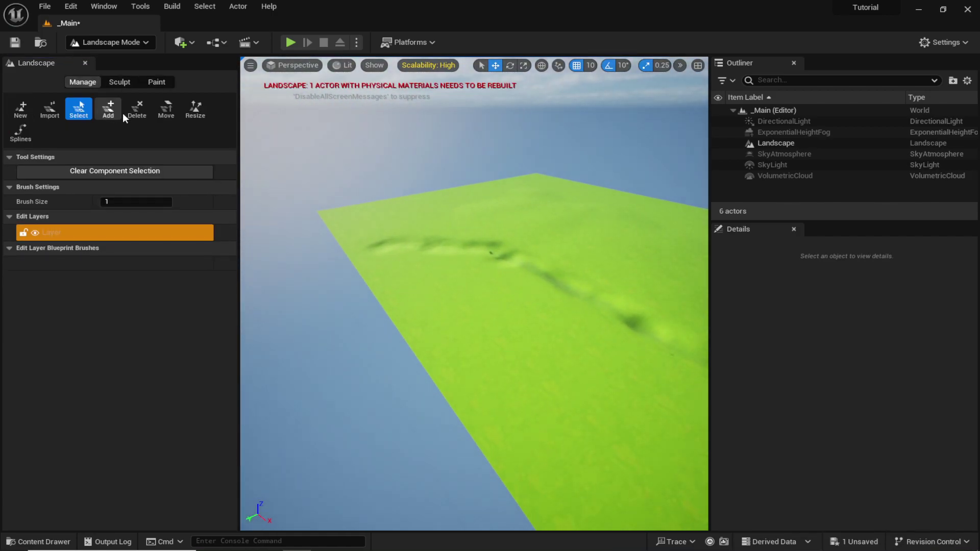
{"action": "left_click", "coordinate": [110, 117]}
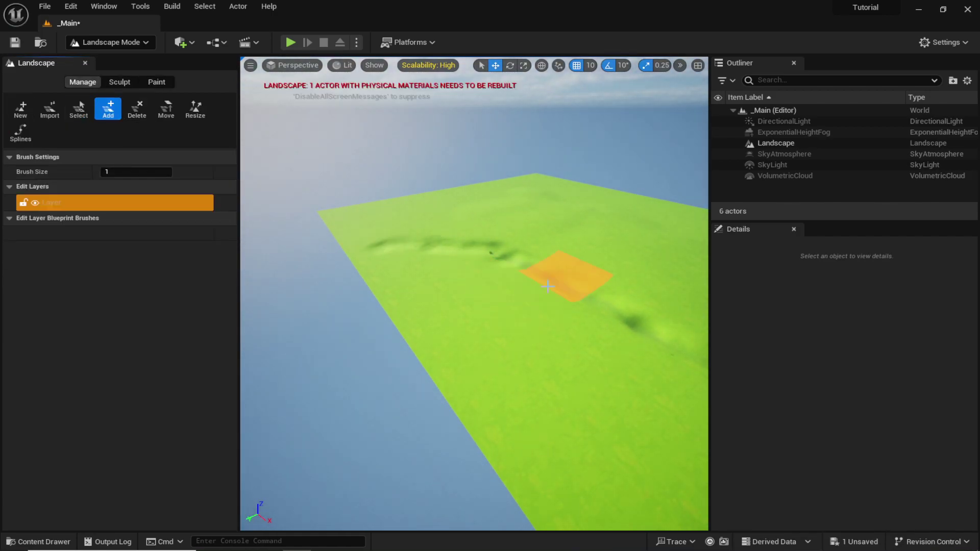
{"action": "right_click_drag", "start_coordinate": [568, 274], "coordinate": [611, 312]}
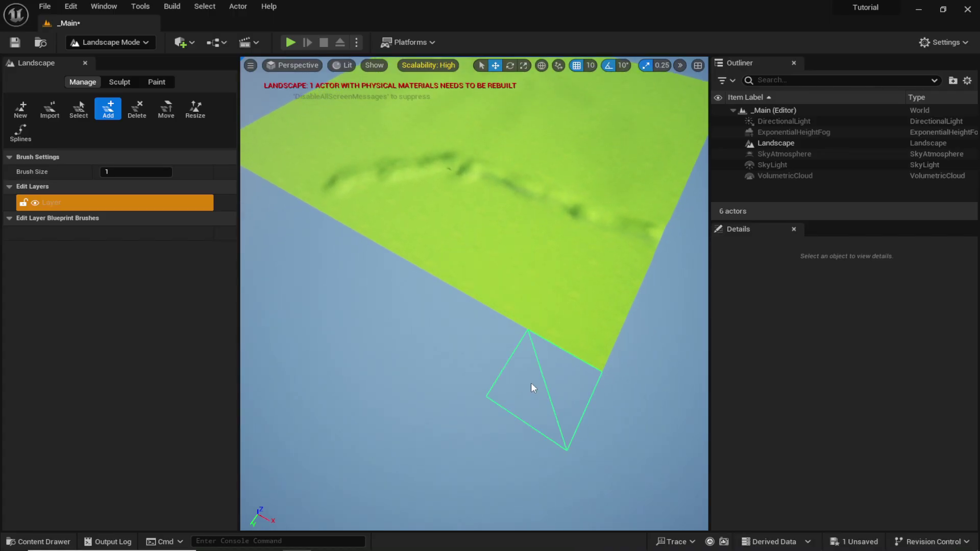
{"action": "mouse_move", "coordinate": [531, 383]}
{"action": "left_mouse_down"}
{"action": "mouse_move", "coordinate": [306, 277]}
{"action": "mouse_move", "coordinate": [360, 327]}
{"action": "left_mouse_up"}
{"action": "mouse_move", "coordinate": [361, 327]}
{"action": "right_mouse_down"}
{"action": "mouse_move", "coordinate": [327, 325]}
{"action": "mouse_move", "coordinate": [352, 332]}
{"action": "right_mouse_up"}
{"action": "left_click_drag", "start_coordinate": [300, 259], "coordinate": [320, 260]}
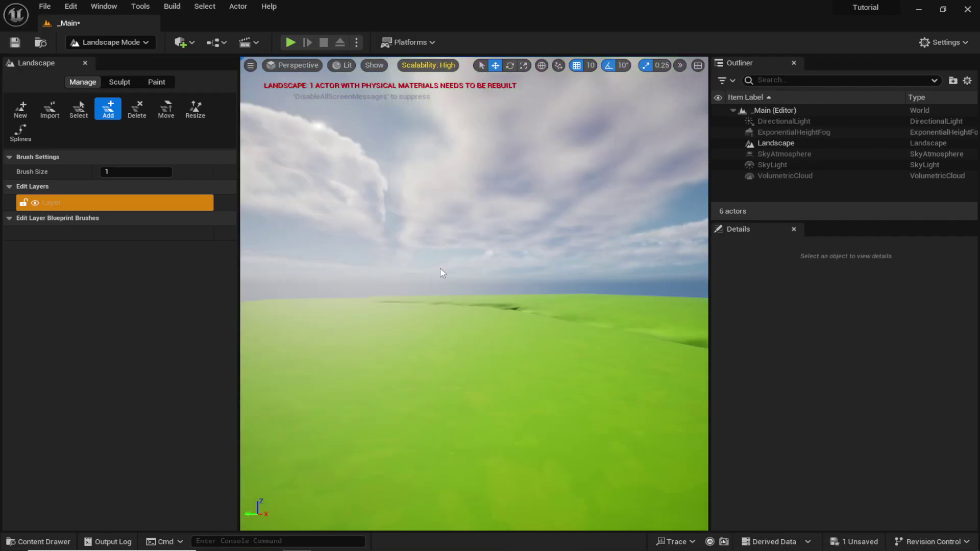
{"action": "left_click", "coordinate": [90, 41]}
{"action": "left_click", "coordinate": [125, 57]}
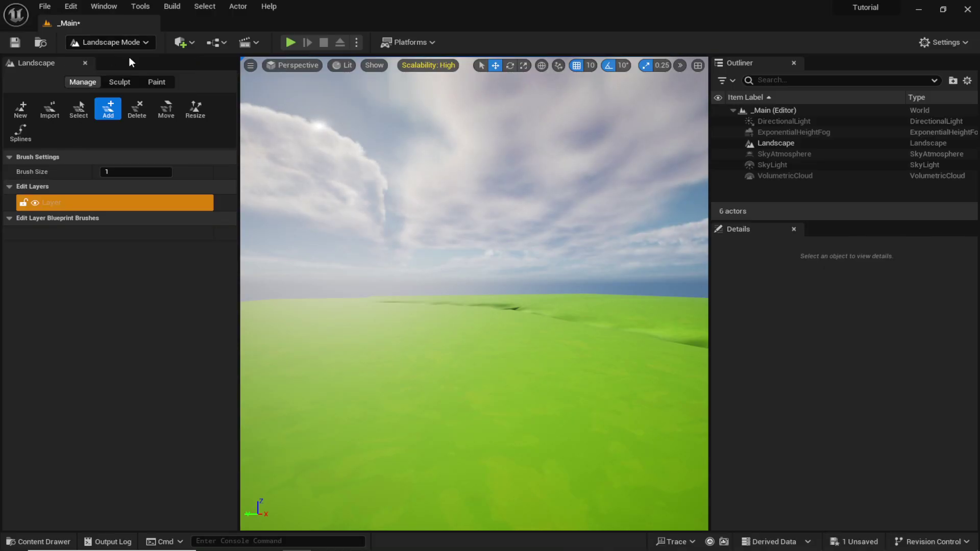
{"action": "right_click_drag", "start_coordinate": [388, 255], "coordinate": [388, 286]}
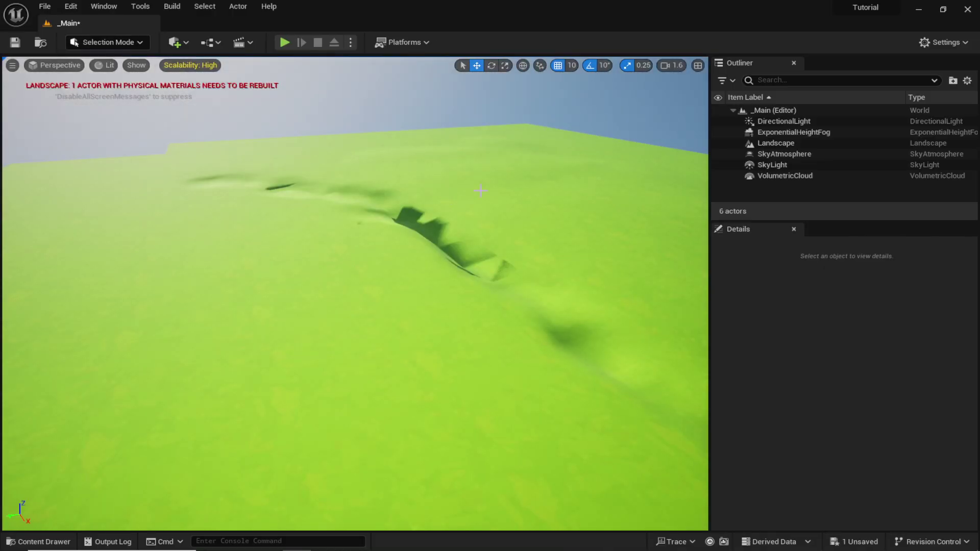
Place the SM_House_01 mesh from the StylizedProvencal Meshes folder on the grass beside the carved channel.
{"action": "key", "text": "ctrl+space"}
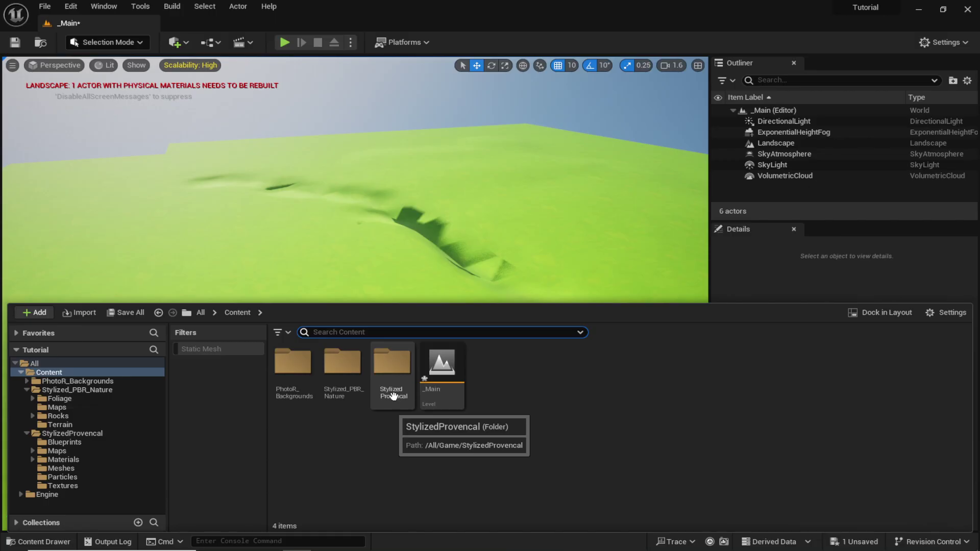
{"action": "double_click", "coordinate": [392, 365]}
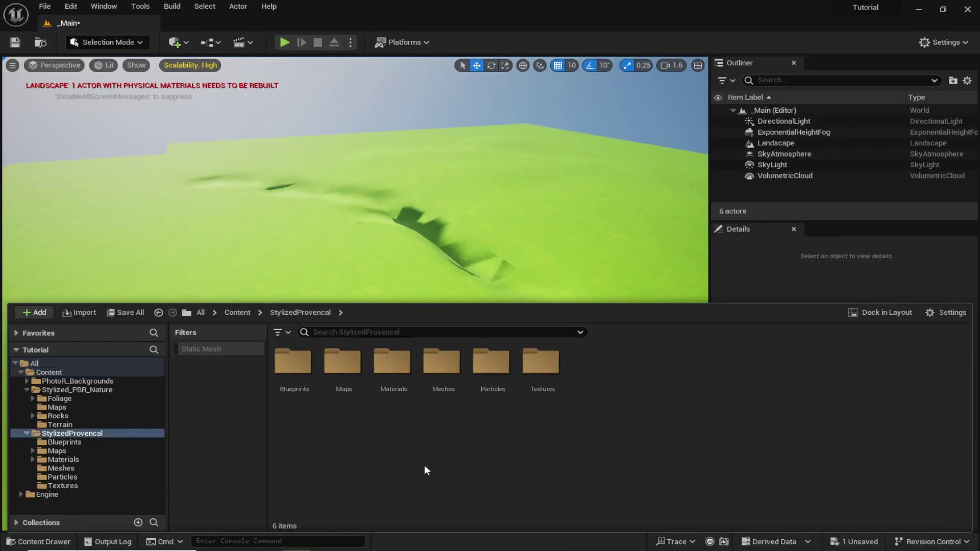
{"action": "double_click", "coordinate": [449, 388]}
{"action": "scroll", "coordinate": [559, 397], "scroll_direction": "down", "scroll_amount": 1}
{"action": "scroll", "coordinate": [559, 397], "scroll_direction": "down", "scroll_amount": 12}
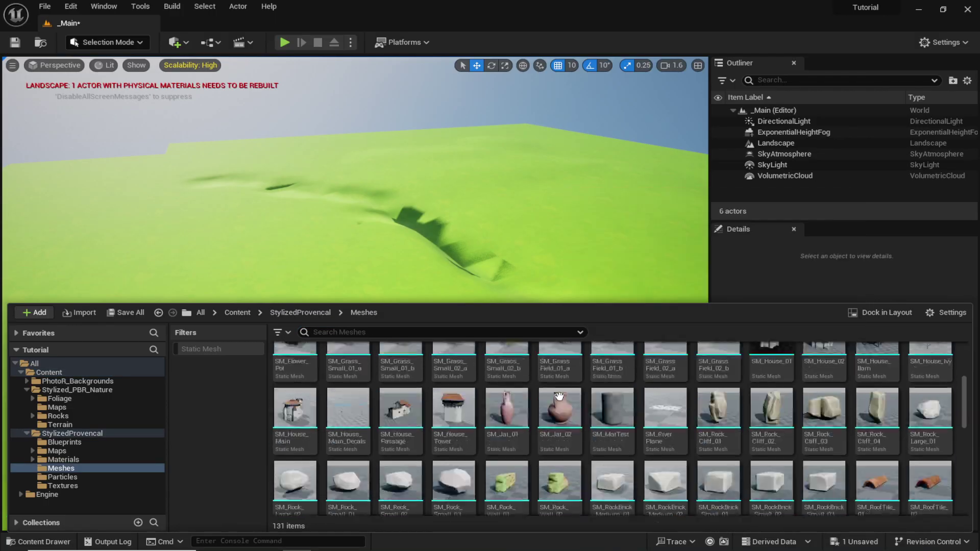
{"action": "scroll", "coordinate": [587, 409], "scroll_direction": "up", "scroll_amount": 4}
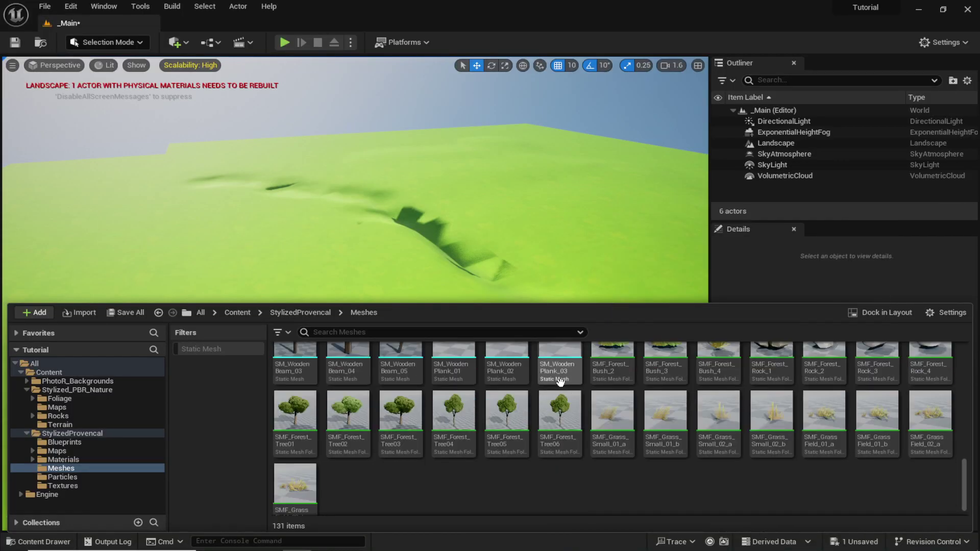
{"action": "scroll", "coordinate": [557, 401], "scroll_direction": "up", "scroll_amount": 3}
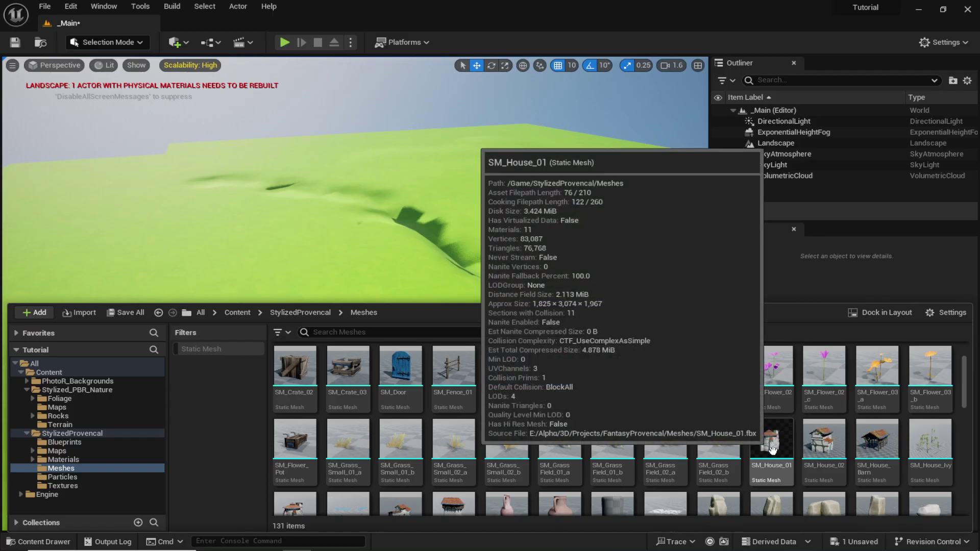
{"action": "left_click", "coordinate": [766, 437]}
{"action": "left_click_drag", "start_coordinate": [766, 438], "coordinate": [218, 234]}
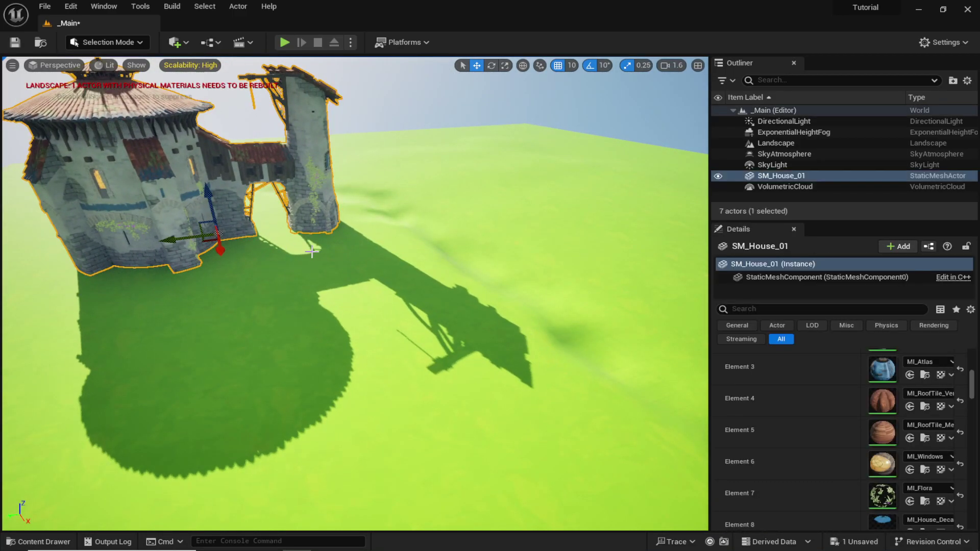
Rotate SM_House_01 around its vertical axis and deselect it.
{"action": "key", "text": "f"}
{"action": "key", "text": "e"}
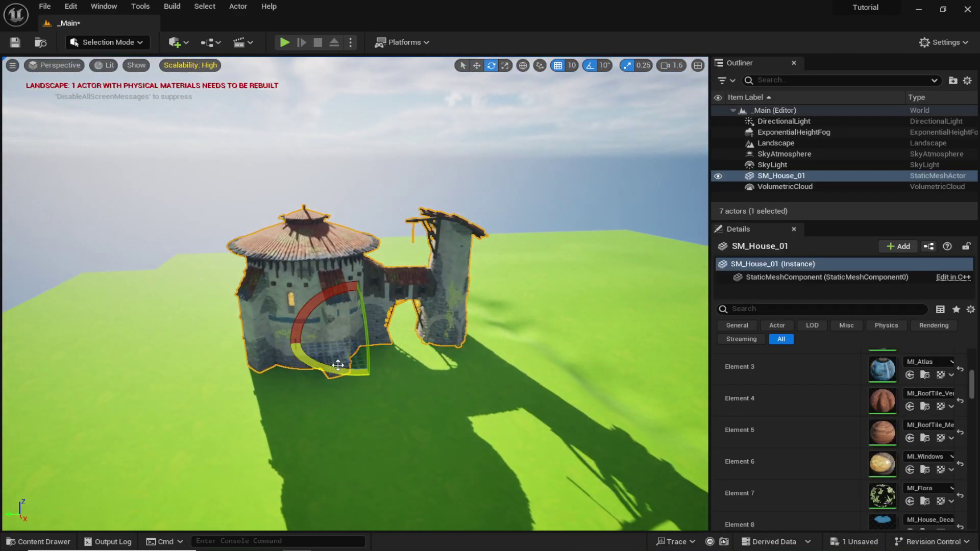
{"action": "left_click_drag", "start_coordinate": [347, 370], "coordinate": [306, 327]}
{"action": "key", "text": "q"}
{"action": "mouse_move", "coordinate": [427, 356]}
{"action": "right_mouse_down"}
{"action": "mouse_move", "coordinate": [439, 408]}
{"action": "mouse_move", "coordinate": [419, 357]}
{"action": "mouse_move", "coordinate": [427, 355]}
{"action": "right_mouse_up"}
{"action": "left_click", "coordinate": [415, 254]}
{"action": "right_click_drag", "start_coordinate": [415, 254], "coordinate": [409, 271]}
{"action": "key", "text": "w"}
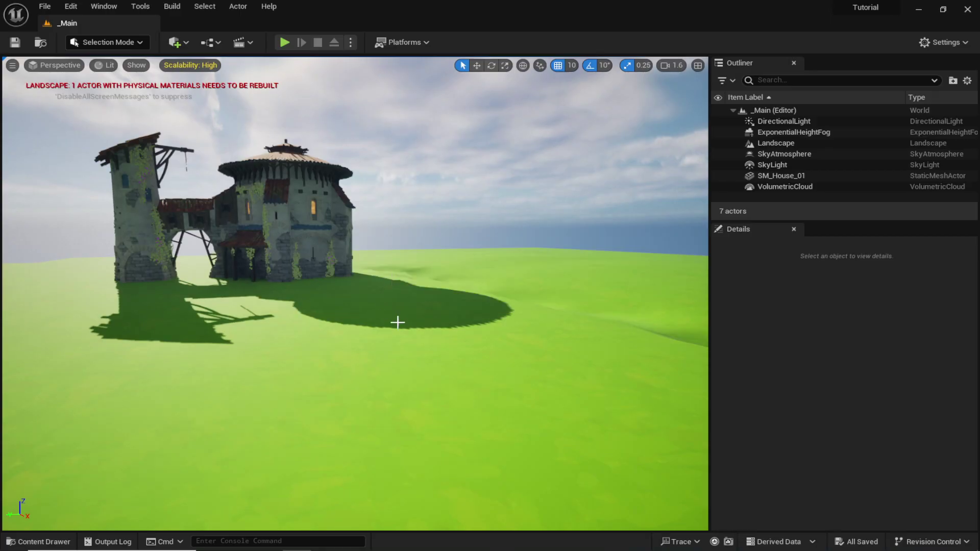
Place the SM_House_02 mesh on the grass close to SM_House_01.
{"action": "key", "text": "ctrl+space"}
{"action": "left_click", "coordinate": [824, 439]}
{"action": "left_click_drag", "start_coordinate": [824, 439], "coordinate": [275, 291]}
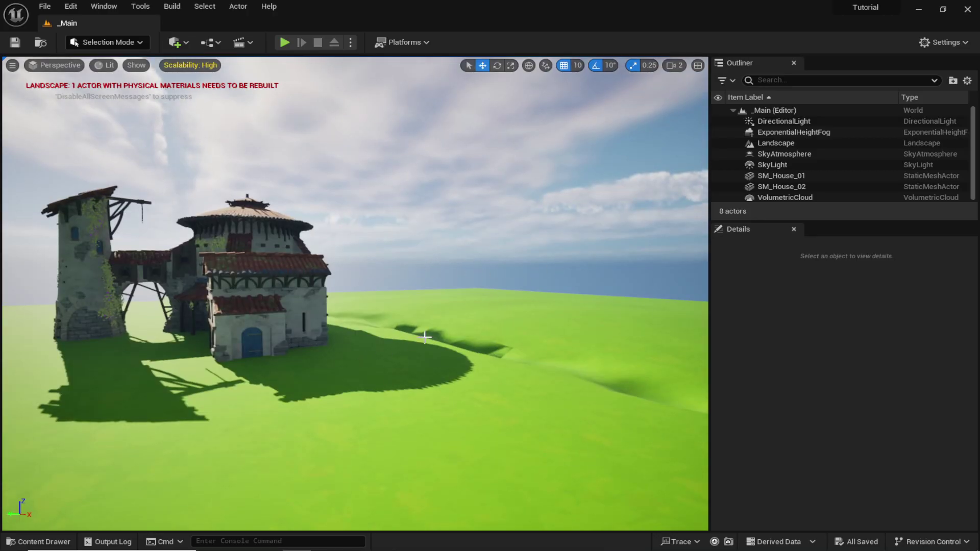
Place the SM_House_Main mesh from the StylizedProvencal Meshes folder on the landscape near the other houses.
{"action": "key", "text": "ctrl+space"}
{"action": "scroll", "coordinate": [317, 458], "scroll_direction": "down", "scroll_amount": 2}
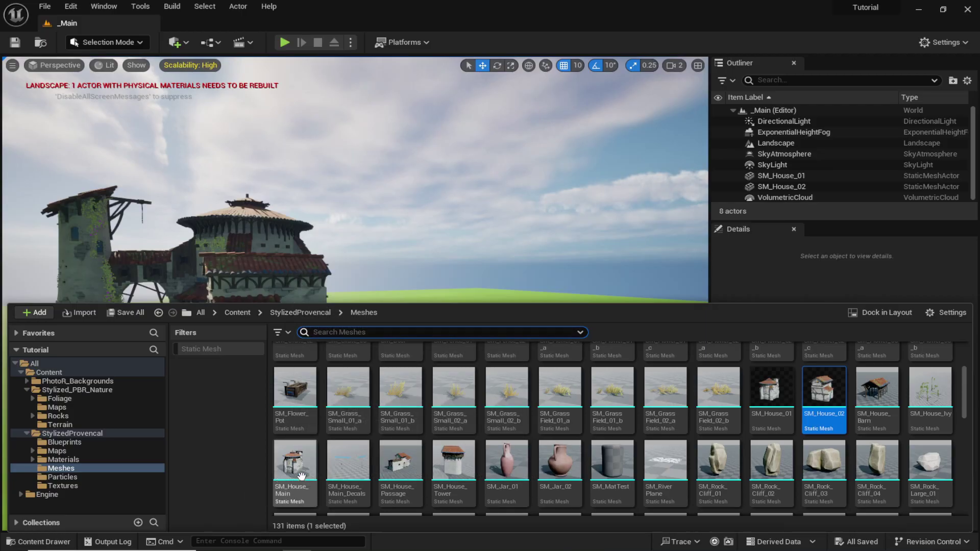
{"action": "left_click_drag", "start_coordinate": [301, 476], "coordinate": [419, 300]}
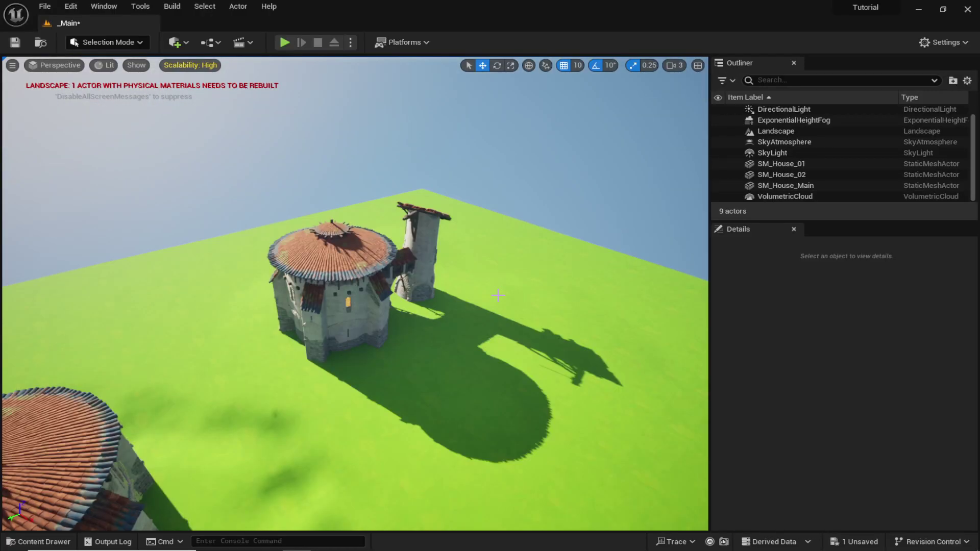
Place the SM_WaterMill_House mesh from the StylizedProvencal Meshes folder on the grass beside the far round house.
{"action": "right_click_drag", "start_coordinate": [498, 295], "coordinate": [490, 266]}
{"action": "key", "text": "ctrl+space"}
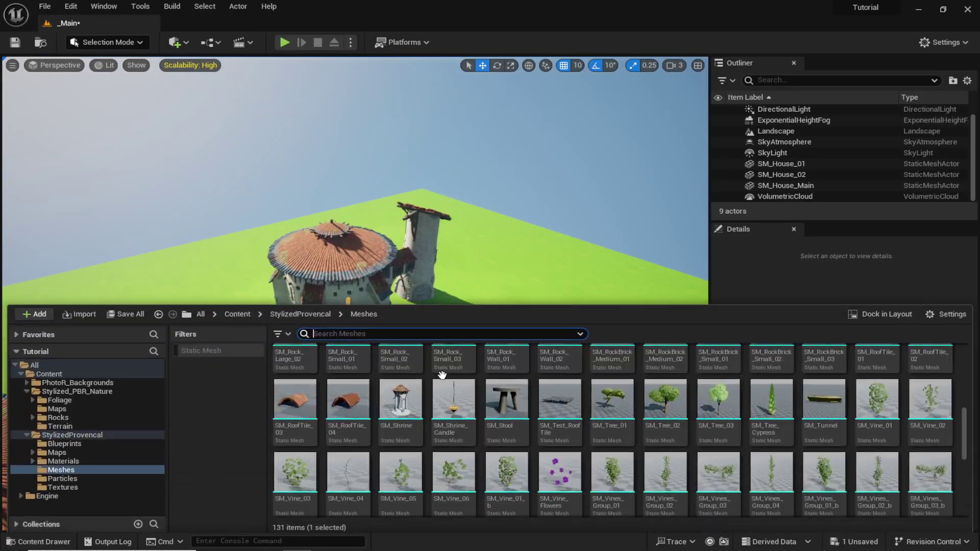
{"action": "scroll", "coordinate": [484, 409], "scroll_direction": "down", "scroll_amount": 5}
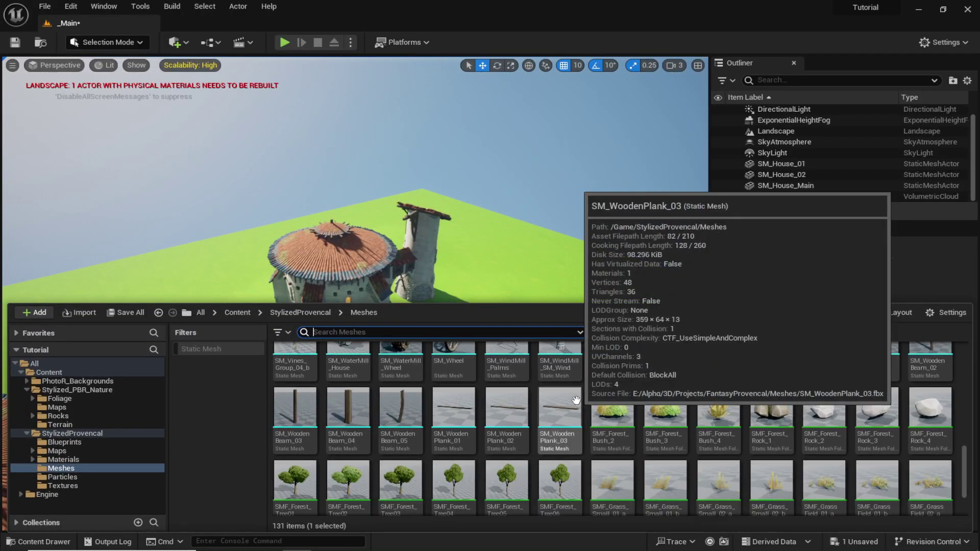
{"action": "scroll", "coordinate": [460, 403], "scroll_direction": "up", "scroll_amount": 1}
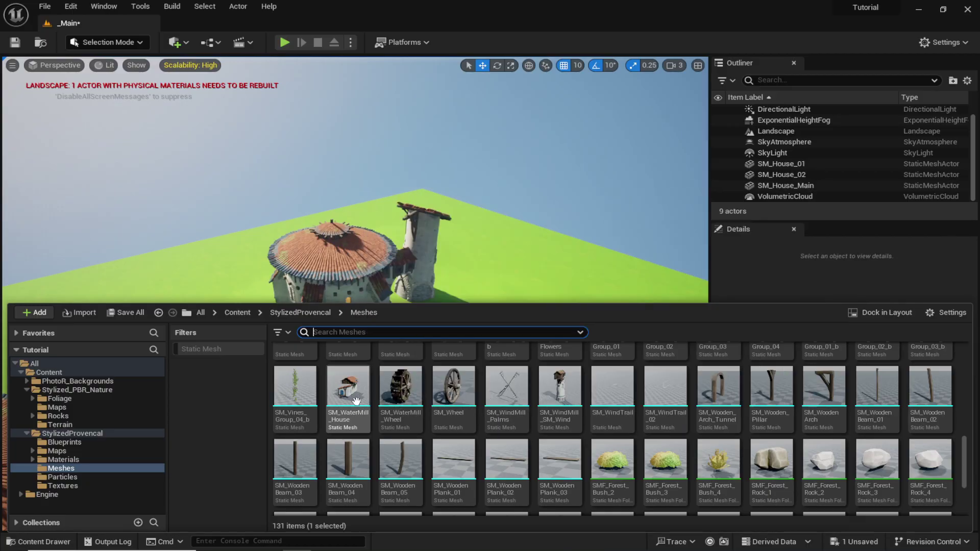
{"action": "left_click_drag", "start_coordinate": [356, 401], "coordinate": [467, 371]}
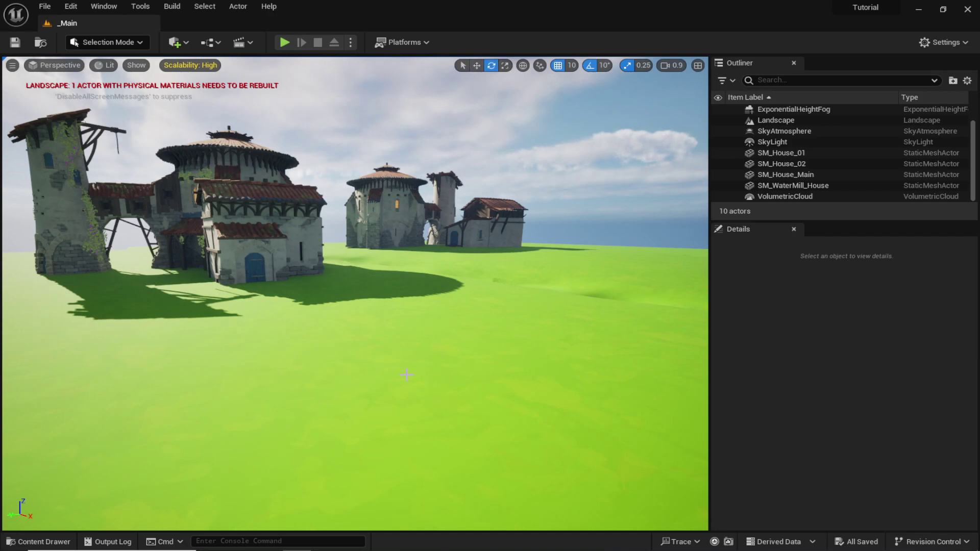
Place the SM_WindMill_Palms and SM_WindMill_SM_WindMill meshes together on the grass near the houses.
{"action": "key", "text": "w"}
{"action": "mouse_move", "coordinate": [481, 224]}
{"action": "right_mouse_down"}
{"action": "mouse_move", "coordinate": [480, 236]}
{"action": "mouse_move", "coordinate": [494, 236]}
{"action": "right_mouse_up"}
{"action": "key", "text": "ctrl+space"}
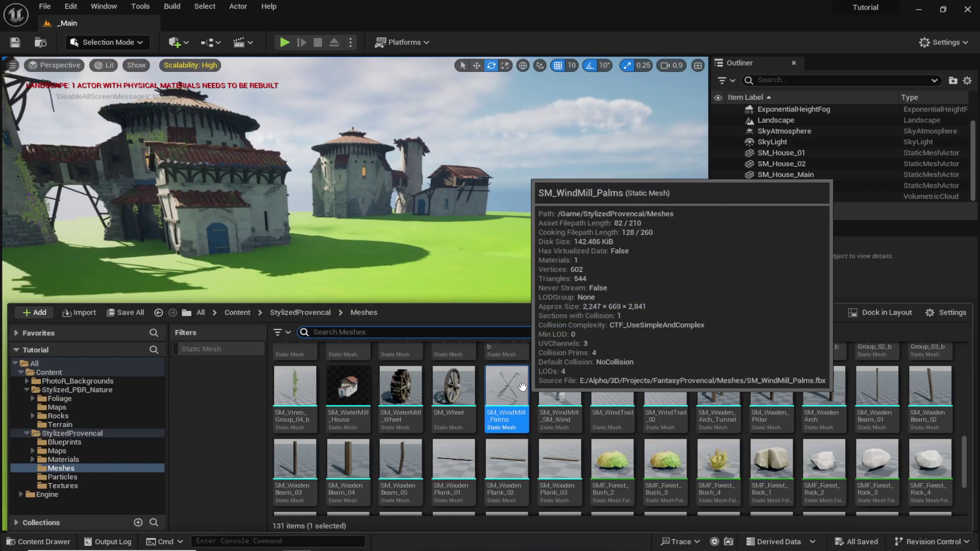
{"action": "left_click", "coordinate": [556, 400], "text": "ctrl"}
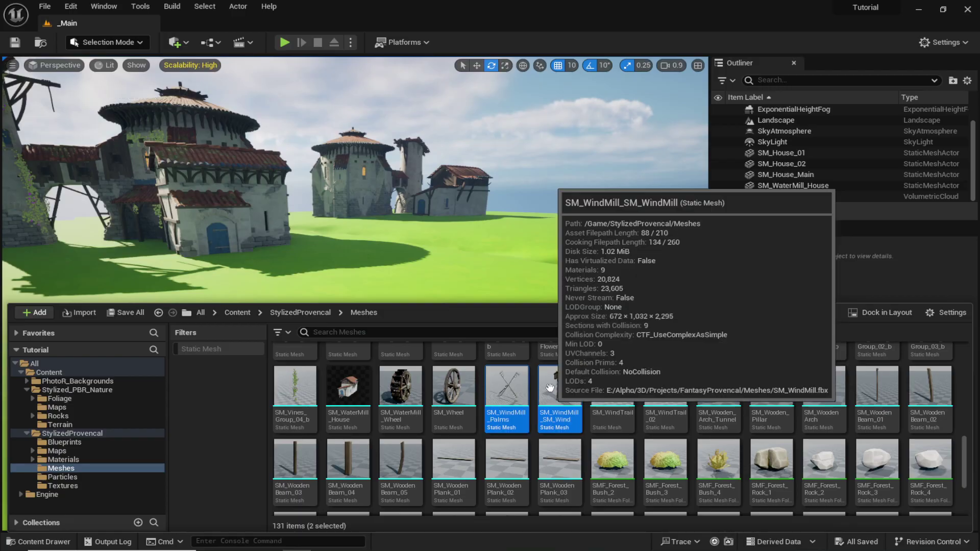
{"action": "left_click_drag", "start_coordinate": [550, 405], "coordinate": [474, 270]}
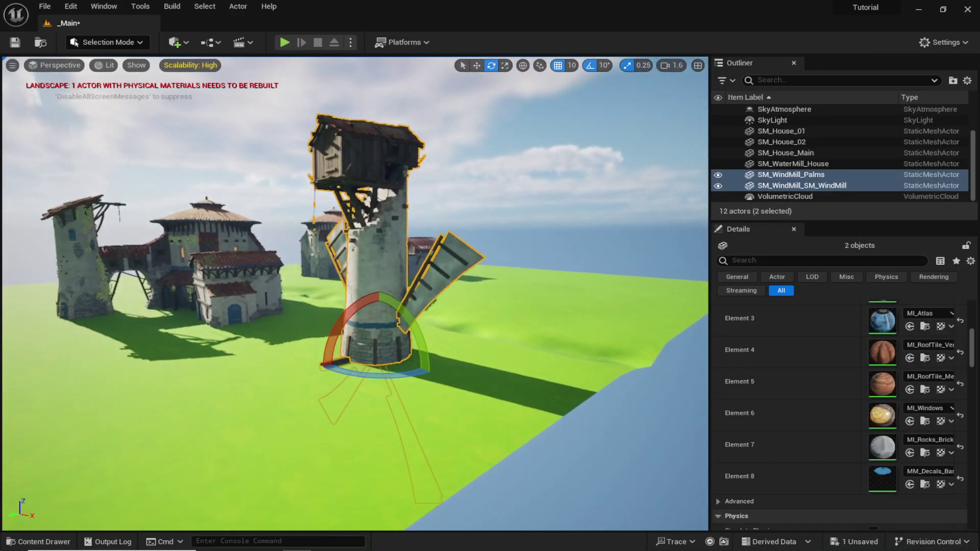
Raise the SM_WindMill_Palms blades to the windmill's wooden top and shift them out in front of it.
{"action": "right_click_drag", "start_coordinate": [475, 271], "coordinate": [472, 317]}
{"action": "left_click", "coordinate": [485, 431]}
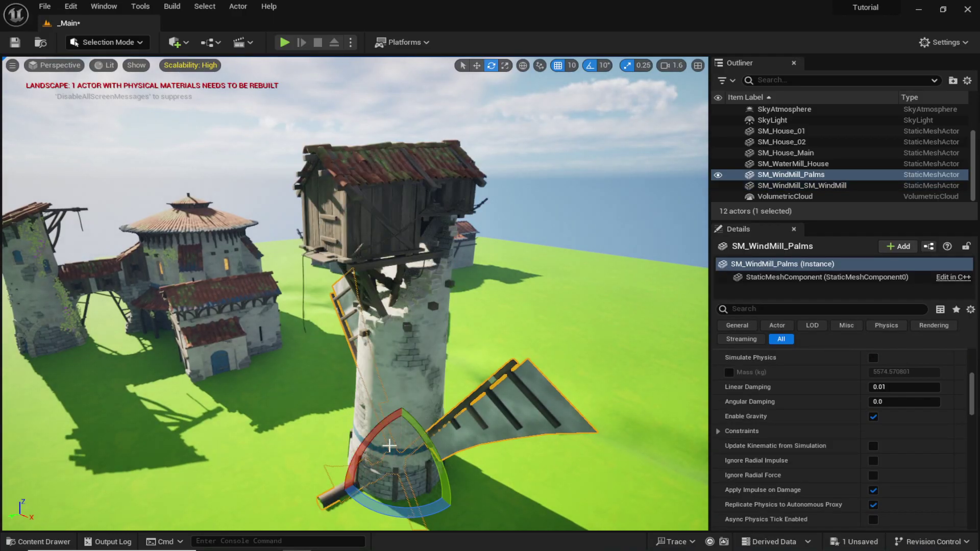
{"action": "left_click_drag", "start_coordinate": [389, 446], "coordinate": [444, 307]}
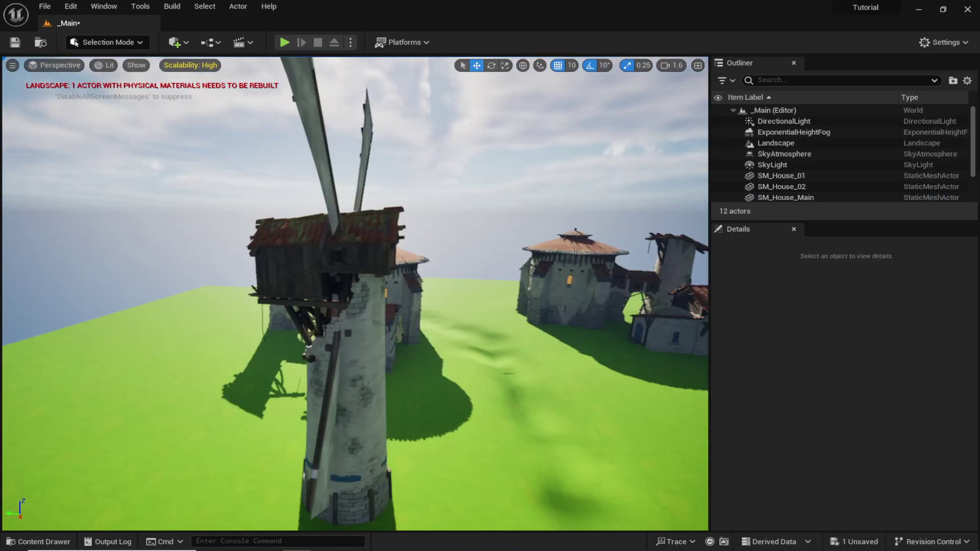
{"action": "key", "text": "w"}
{"action": "left_click", "coordinate": [279, 275]}
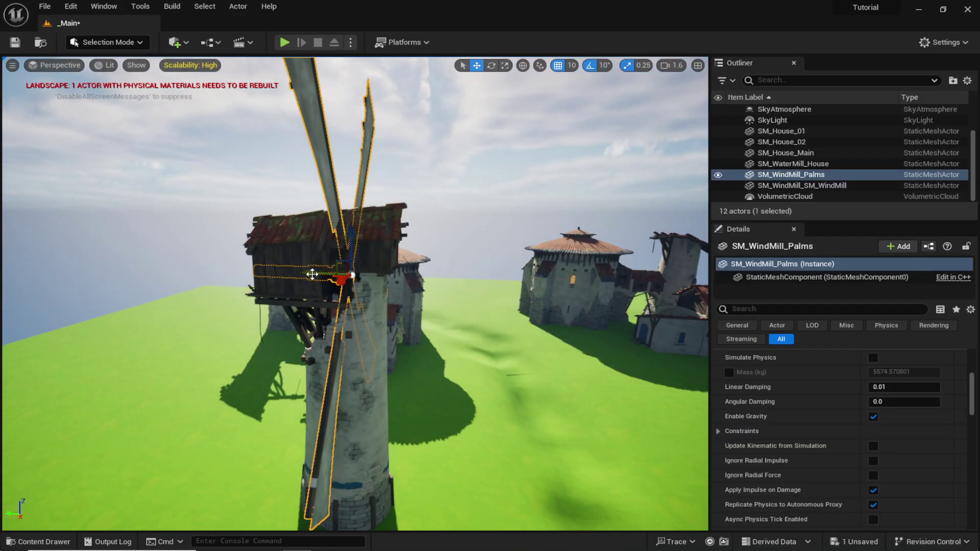
{"action": "left_click_drag", "start_coordinate": [312, 274], "coordinate": [427, 269]}
Select the windmill tower and its blades together and move them back next to the main house group.
{"action": "key", "text": "d"}
{"action": "right_click_drag", "start_coordinate": [427, 269], "coordinate": [307, 449]}
{"action": "key", "text": "a"}
{"action": "left_click", "coordinate": [366, 291], "text": "shift"}
{"action": "scroll", "coordinate": [326, 368], "scroll_direction": "up", "scroll_amount": 1}
{"action": "key", "text": "d"}
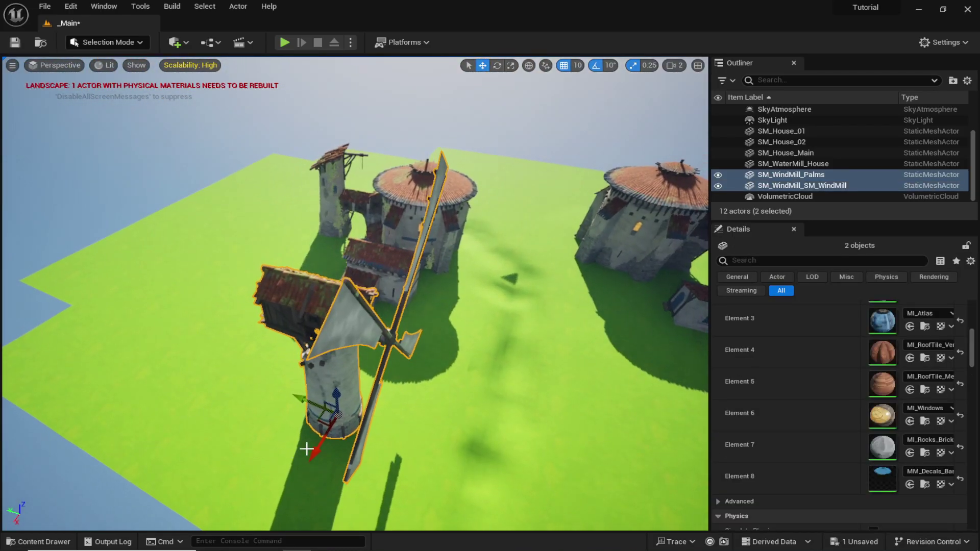
{"action": "left_click_drag", "start_coordinate": [321, 424], "coordinate": [545, 214]}
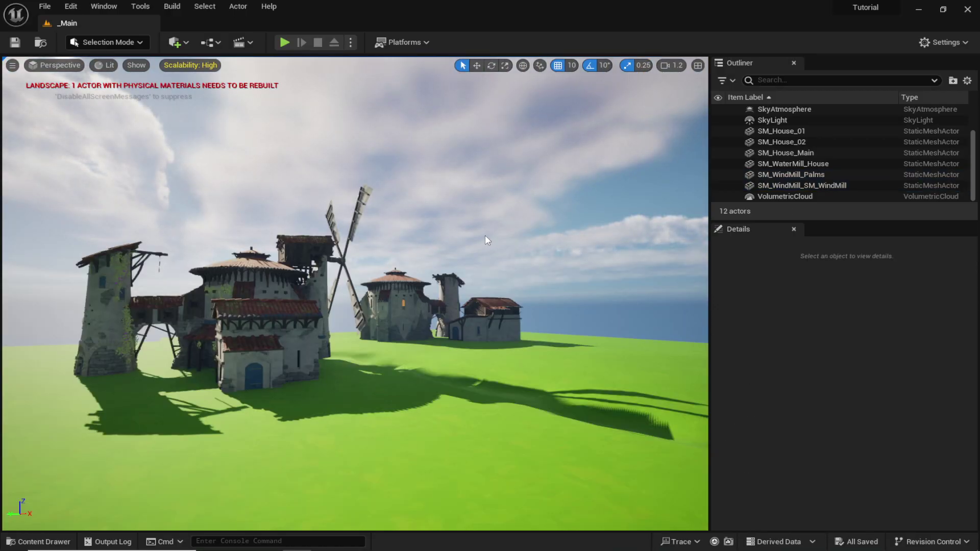
Add a Plane shape to the level and scale it up to cover most of the landscape around the houses.
{"action": "left_click", "coordinate": [187, 42]}
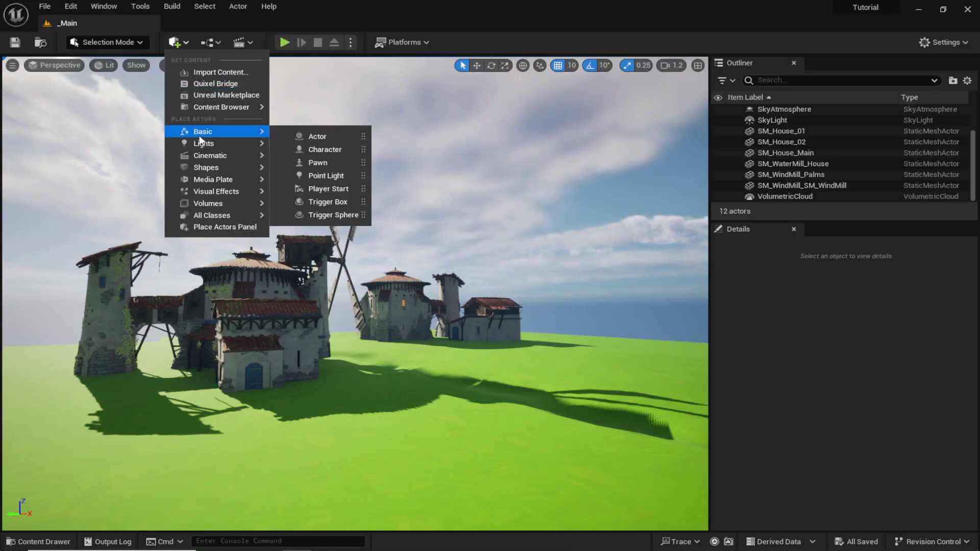
{"action": "mouse_move", "coordinate": [213, 169]}
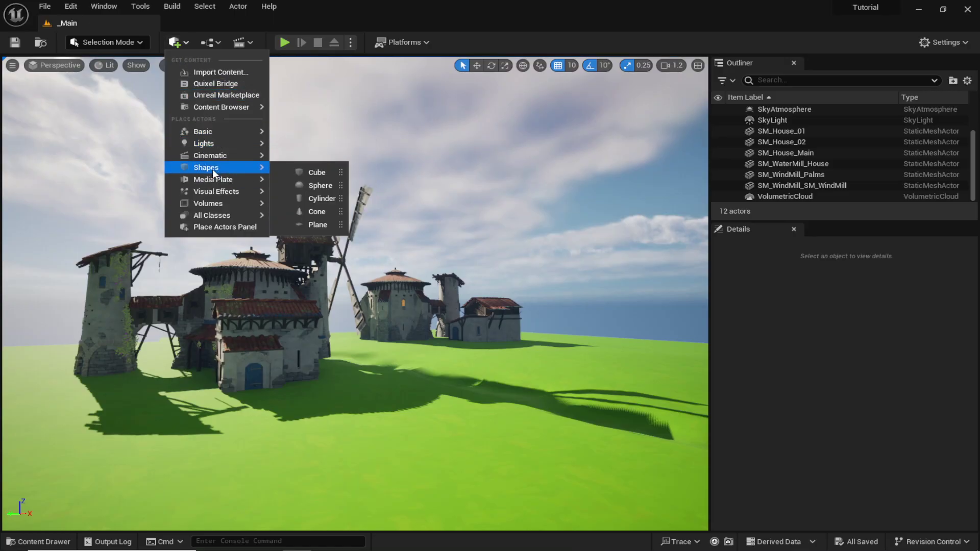
{"action": "left_click", "coordinate": [317, 225]}
{"action": "right_click_drag", "start_coordinate": [317, 229], "coordinate": [322, 259]}
{"action": "key", "text": "s"}
{"action": "scroll", "coordinate": [413, 284], "scroll_direction": "up", "scroll_amount": 3}
{"action": "right_click_drag", "start_coordinate": [414, 284], "coordinate": [414, 340]}
{"action": "key", "text": "r"}
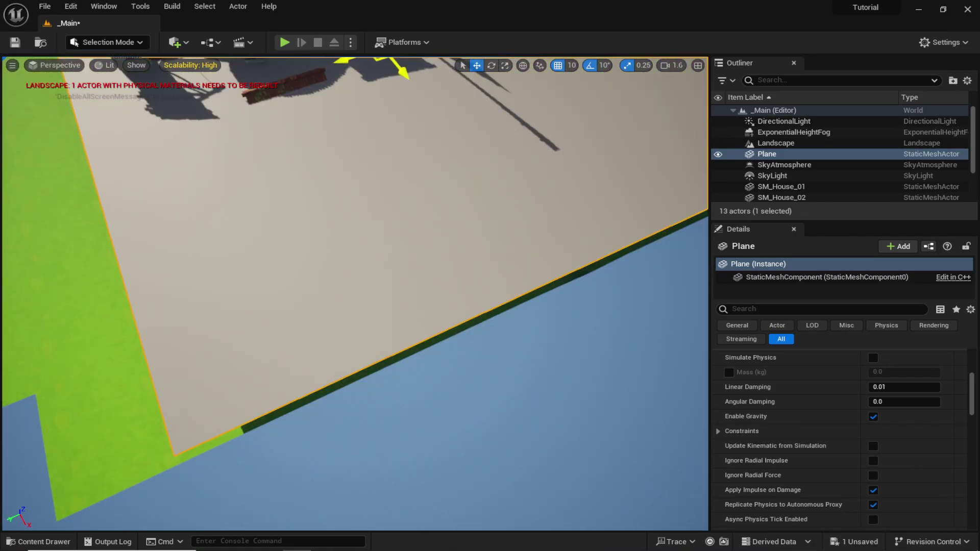
{"action": "left_click_drag", "start_coordinate": [377, 60], "coordinate": [381, 66]}
Lower the plane below the grass surface so that it shows only inside the carved river channel.
{"action": "right_click_drag", "start_coordinate": [394, 193], "coordinate": [393, 157]}
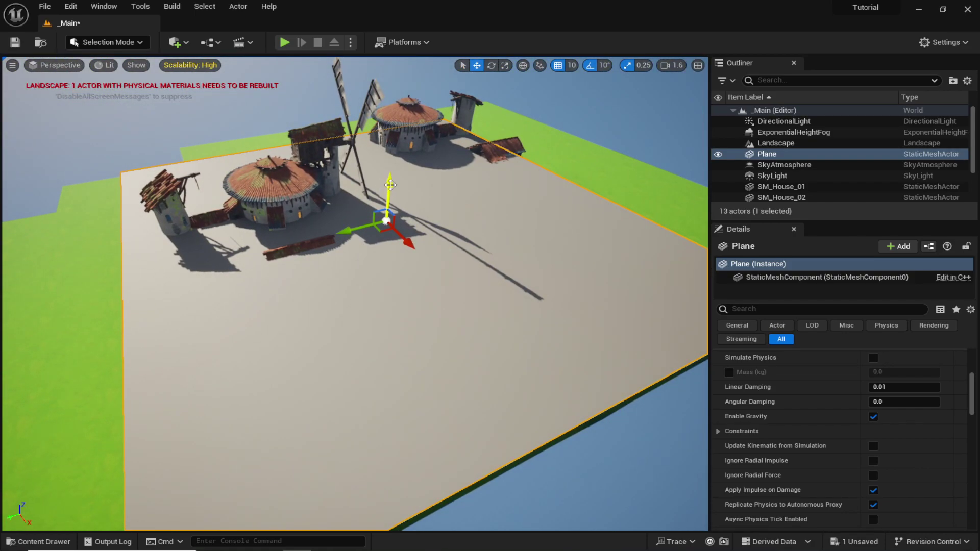
{"action": "left_click_drag", "start_coordinate": [390, 185], "coordinate": [390, 245], "text": "shift"}
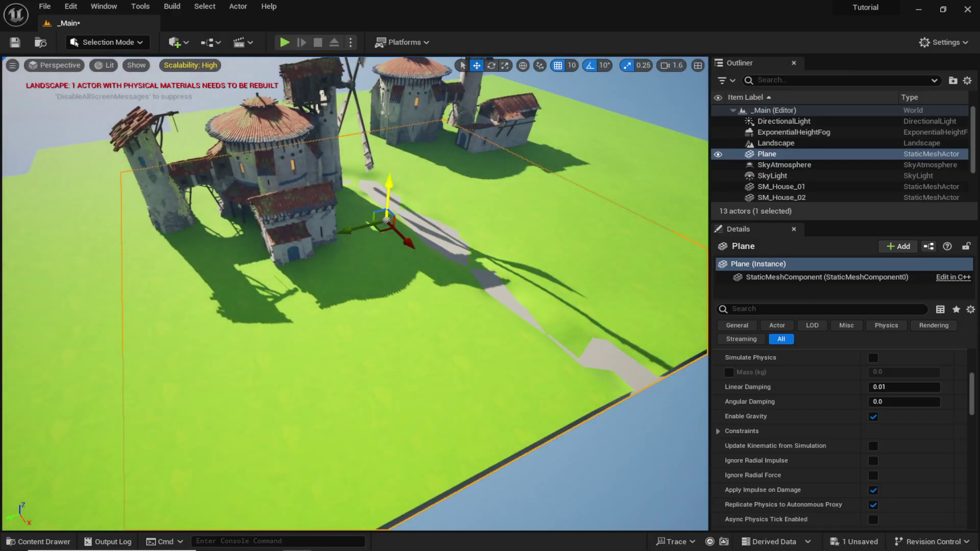
{"action": "left_click_drag", "start_coordinate": [390, 184], "coordinate": [390, 179], "text": "shift"}
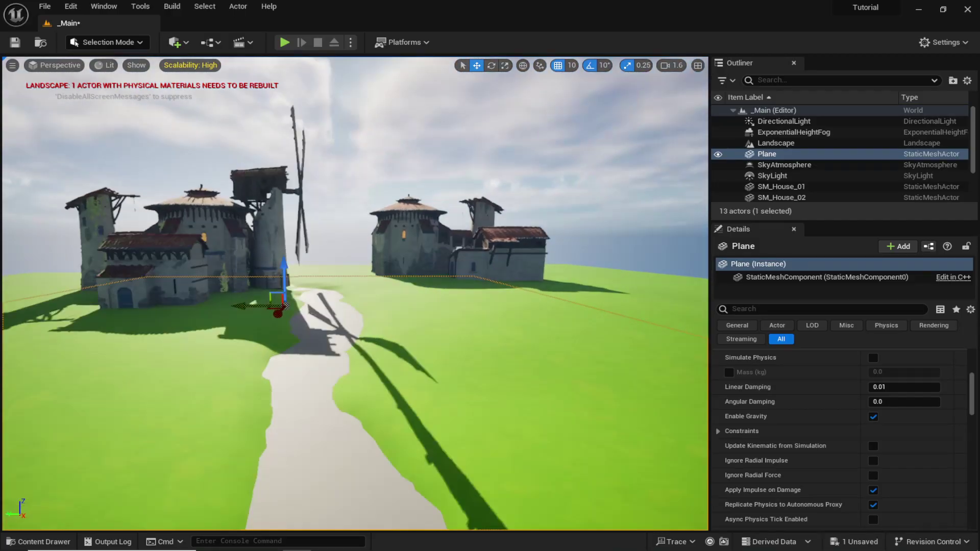
{"action": "key", "text": "w"}
{"action": "right_click_drag", "start_coordinate": [396, 322], "coordinate": [440, 341]}
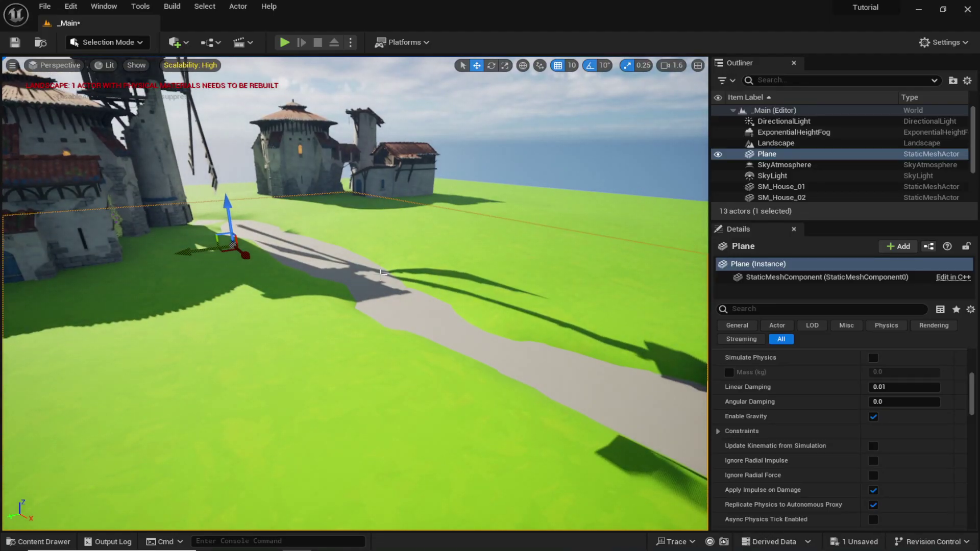
{"action": "right_click_drag", "start_coordinate": [383, 273], "coordinate": [394, 282]}
{"action": "key", "text": "w"}
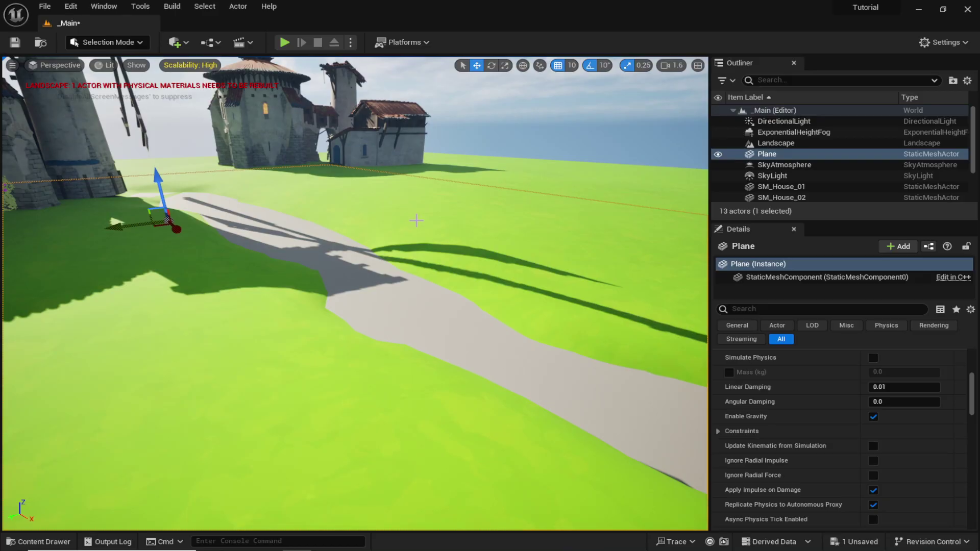
Assign the MM_Water_Master material from the StylizedProvencal Materials folder to the plane's Element 0.
{"action": "key", "text": "ctrl+space"}
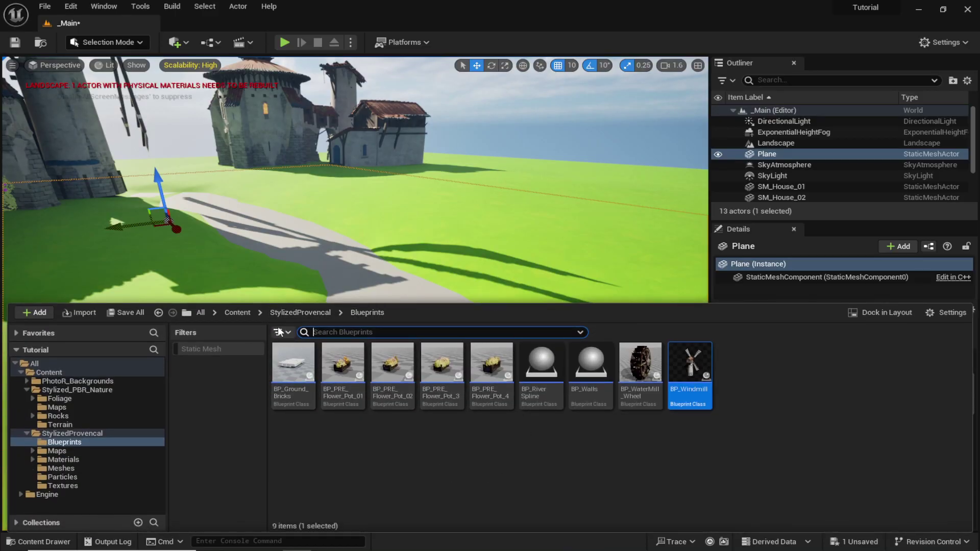
{"action": "left_click", "coordinate": [293, 314]}
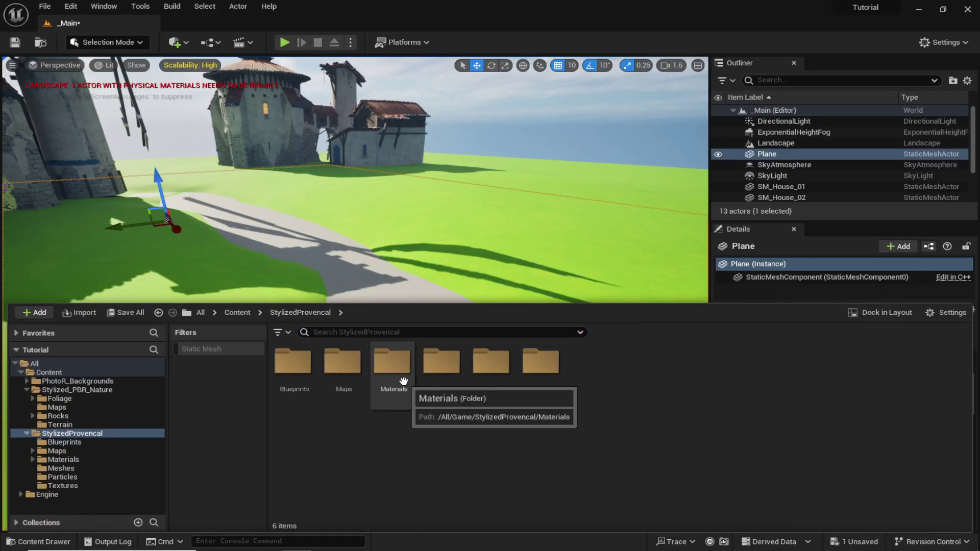
{"action": "double_click", "coordinate": [394, 362]}
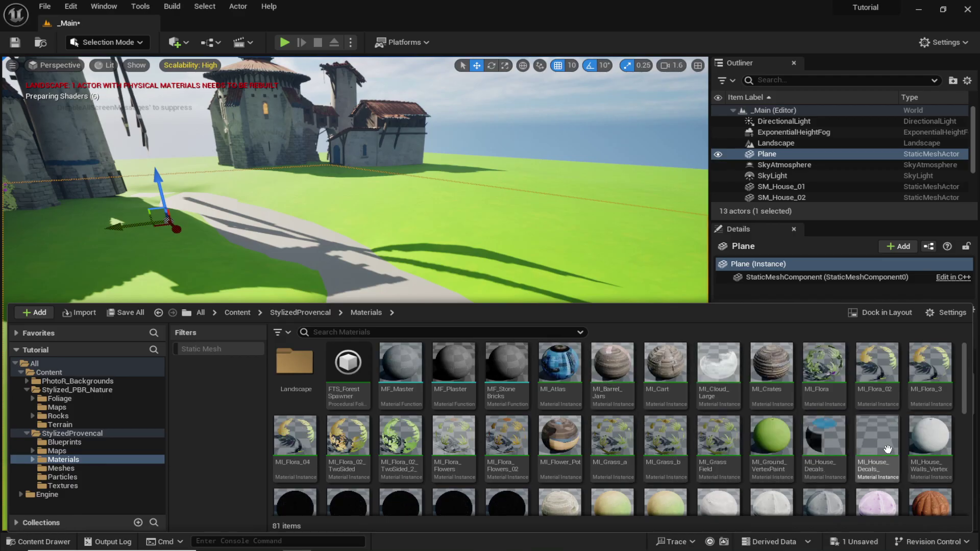
{"action": "scroll", "coordinate": [887, 448], "scroll_direction": "down", "scroll_amount": 2}
{"action": "scroll", "coordinate": [887, 448], "scroll_direction": "down", "scroll_amount": 3}
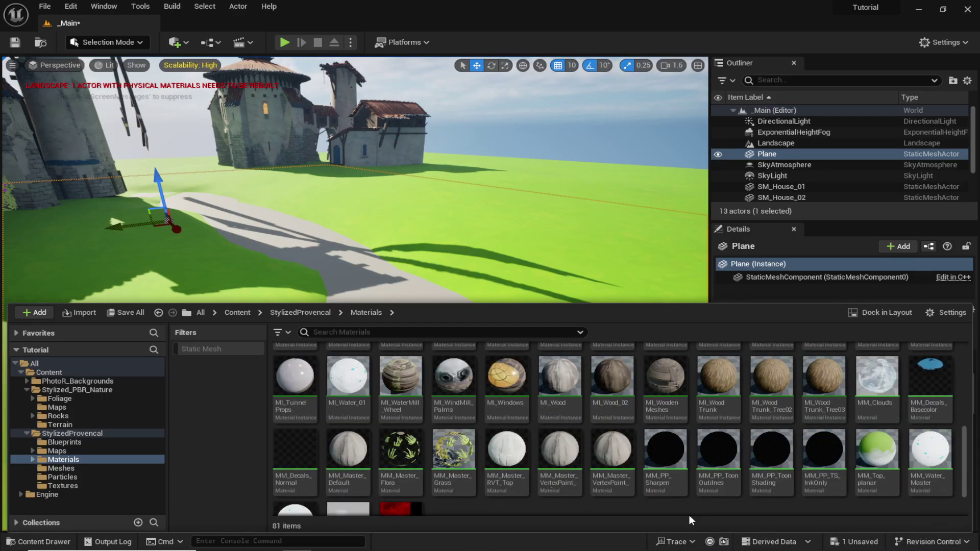
{"action": "left_click", "coordinate": [932, 475]}
{"action": "right_click_drag", "start_coordinate": [507, 195], "coordinate": [507, 196]}
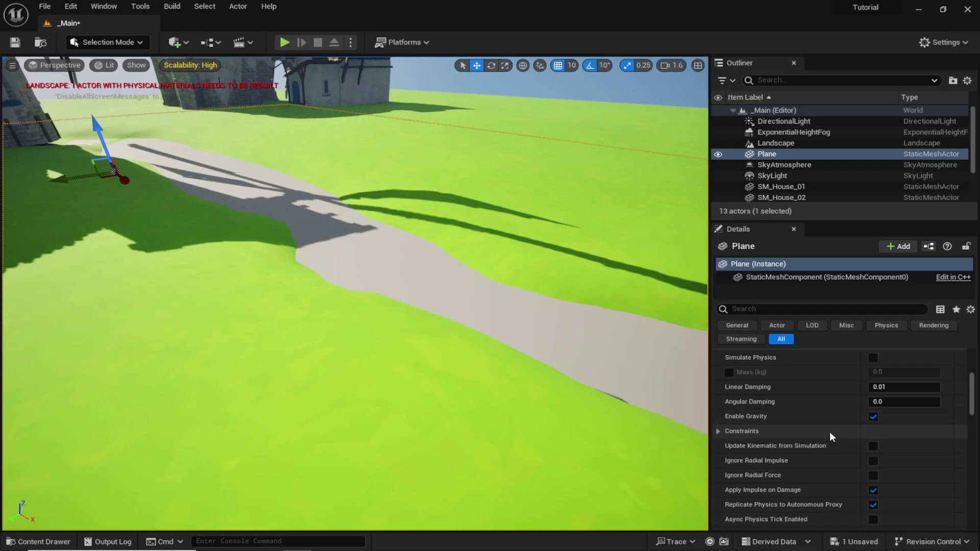
{"action": "scroll", "coordinate": [829, 432], "scroll_direction": "up", "scroll_amount": 3}
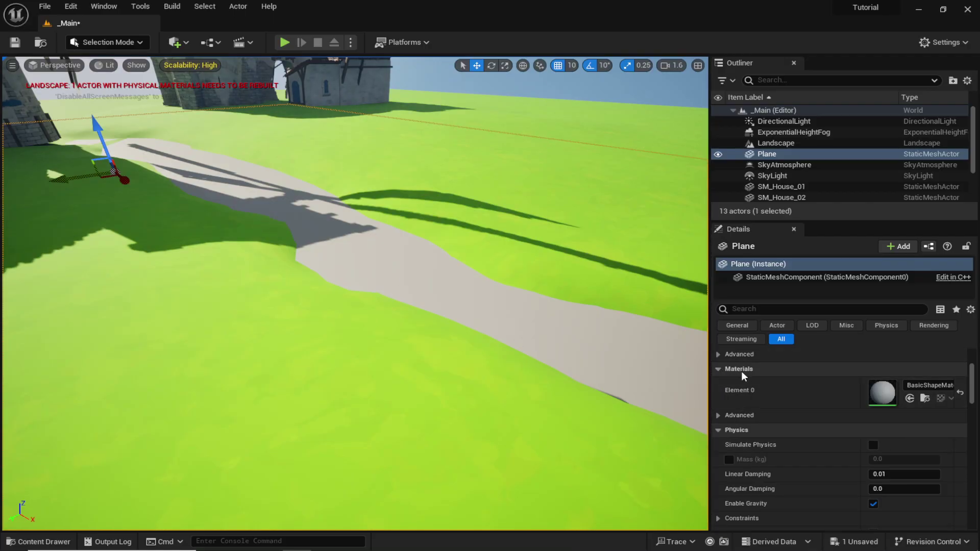
{"action": "left_click", "coordinate": [910, 398]}
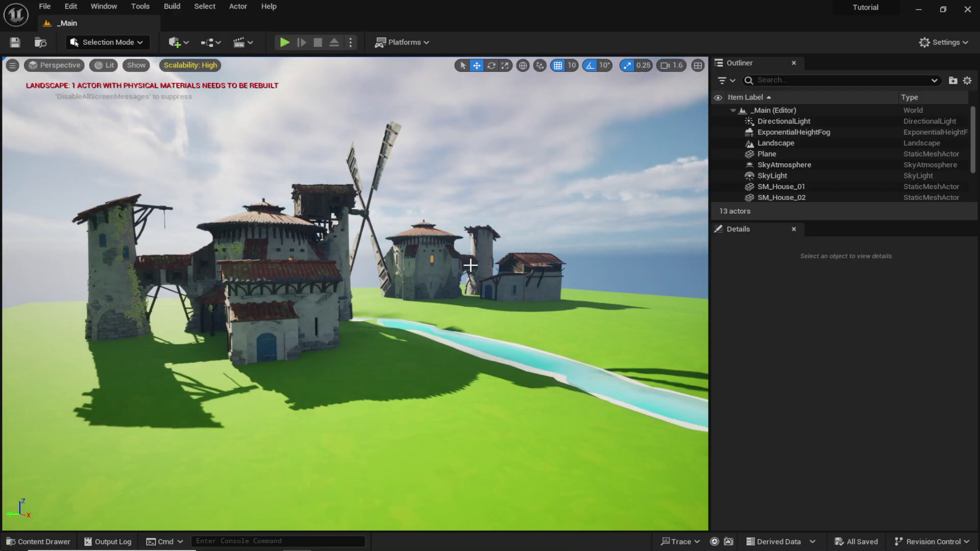
Open the Meshes folder of PhotoR_Backgrounds and filter its contents to static meshes only.
{"action": "right_click_drag", "start_coordinate": [470, 265], "coordinate": [300, 232]}
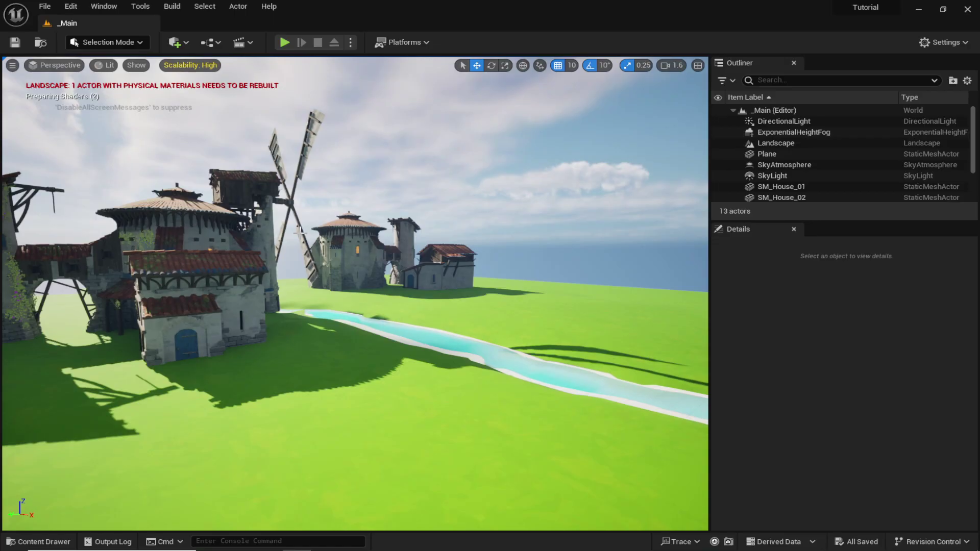
{"action": "key", "text": "ctrl+space"}
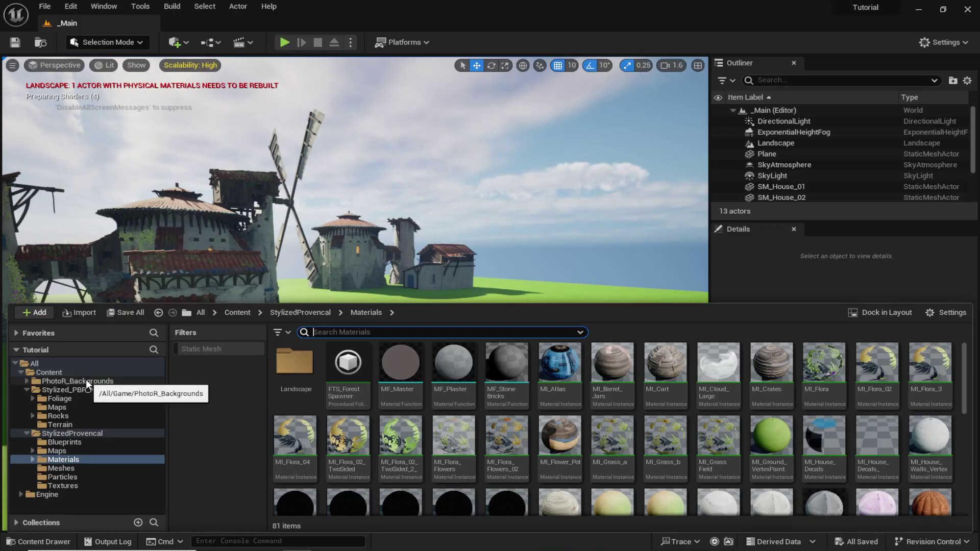
{"action": "left_click", "coordinate": [82, 381]}
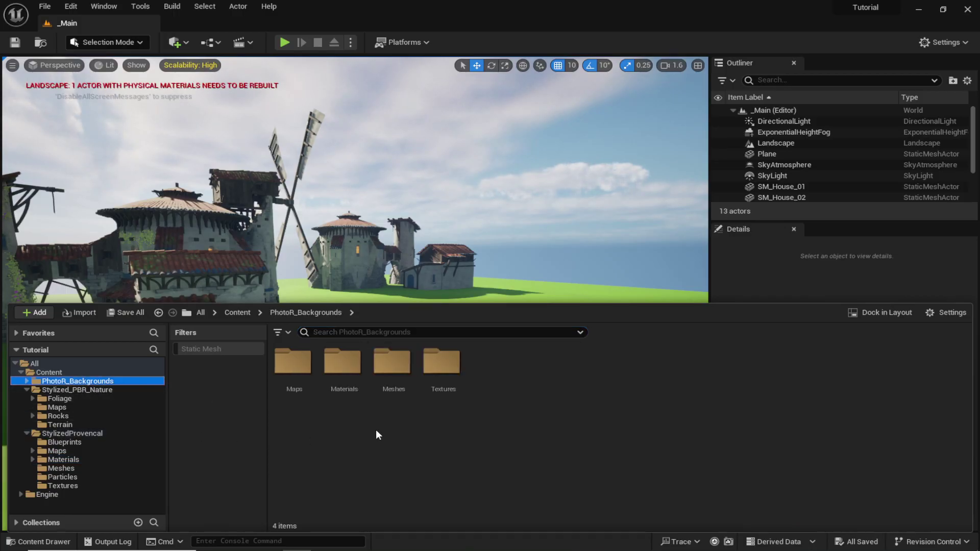
{"action": "double_click", "coordinate": [393, 365]}
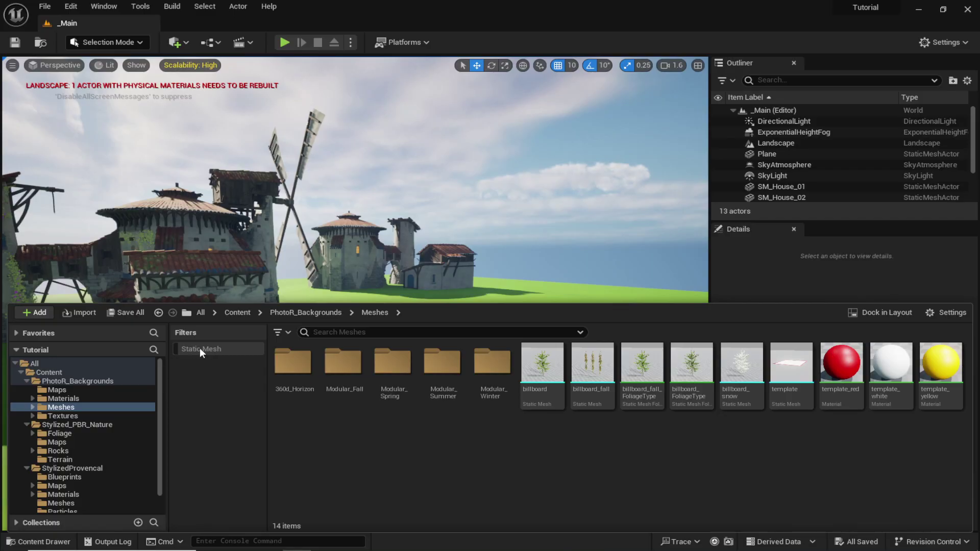
{"action": "left_click", "coordinate": [279, 333]}
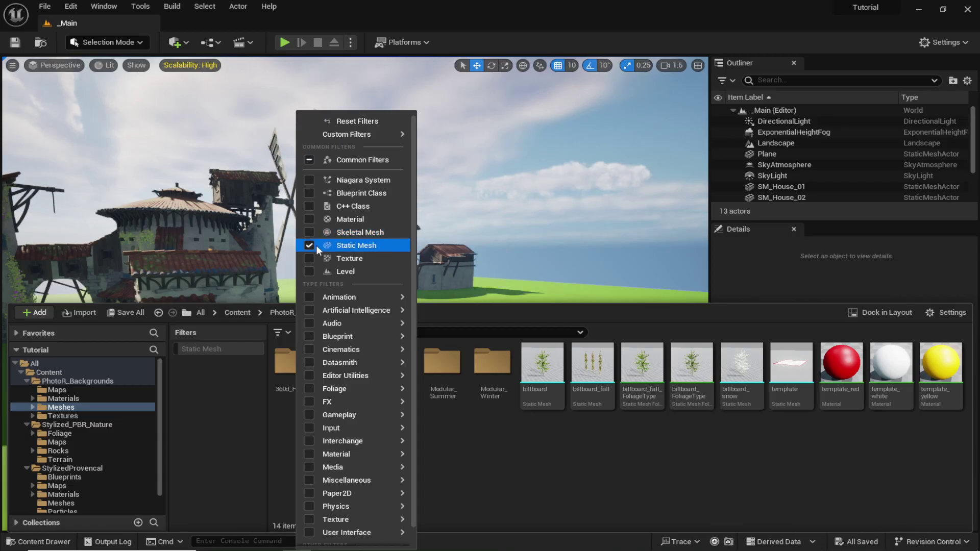
{"action": "left_click", "coordinate": [226, 427]}
{"action": "left_click", "coordinate": [218, 350]}
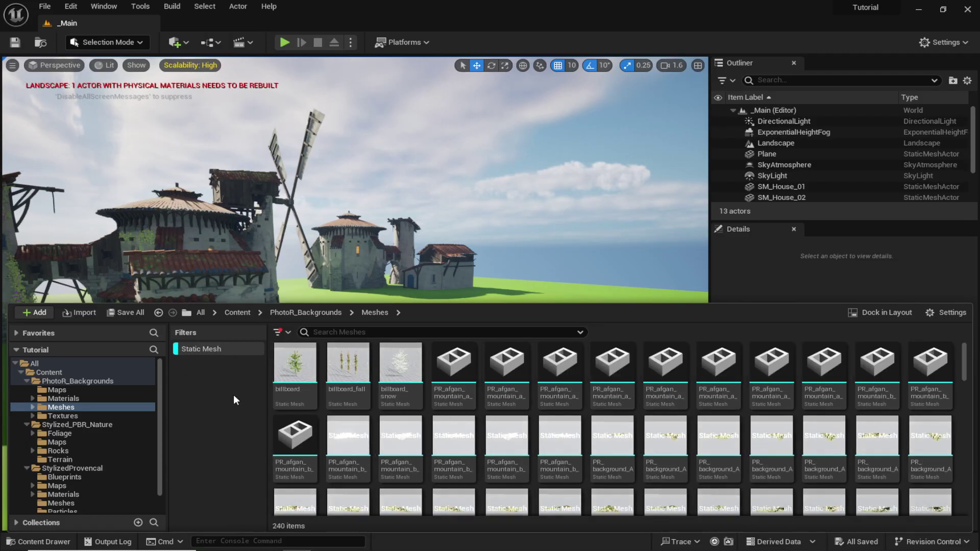
Find the green summer mountain mesh pr_background_mountain_d_4_summer and place it in the level above the village.
{"action": "scroll", "coordinate": [587, 394], "scroll_direction": "down", "scroll_amount": 3}
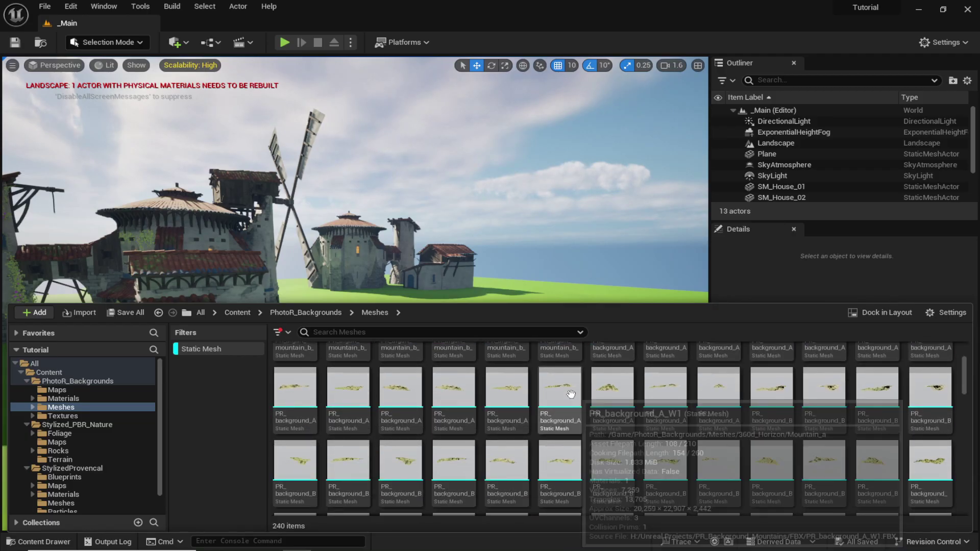
{"action": "scroll", "coordinate": [611, 396], "scroll_direction": "down", "scroll_amount": 3}
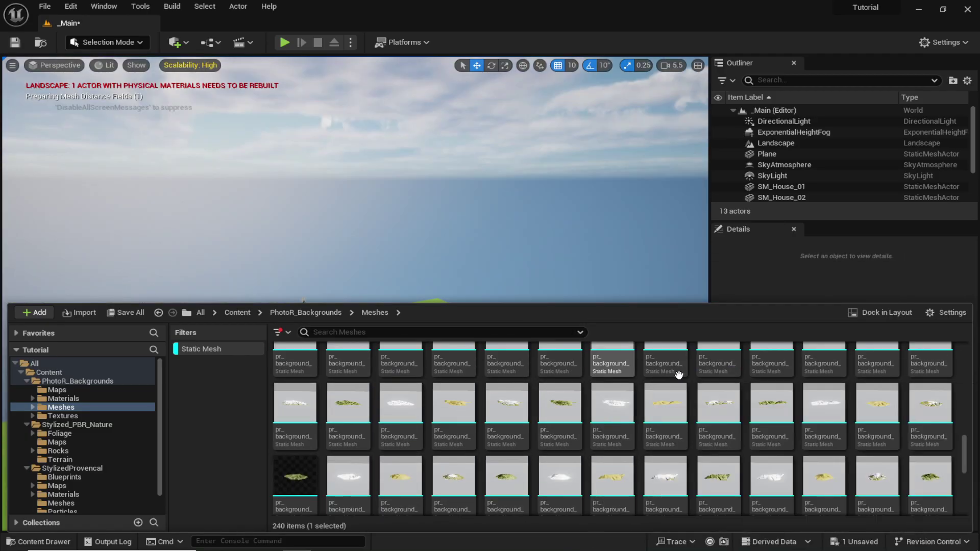
{"action": "scroll", "coordinate": [675, 375], "scroll_direction": "down", "scroll_amount": 2}
{"action": "left_click", "coordinate": [287, 404]}
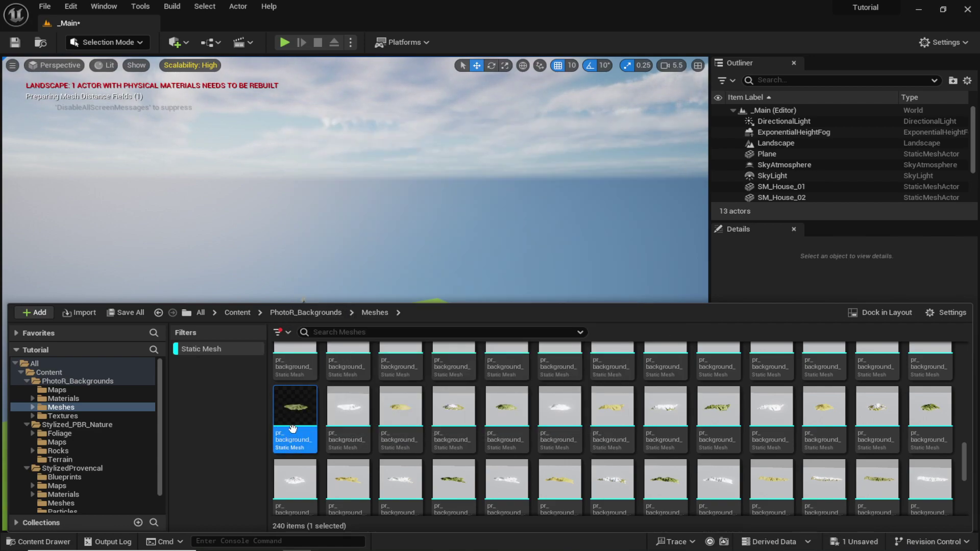
{"action": "left_click_drag", "start_coordinate": [293, 429], "coordinate": [353, 299]}
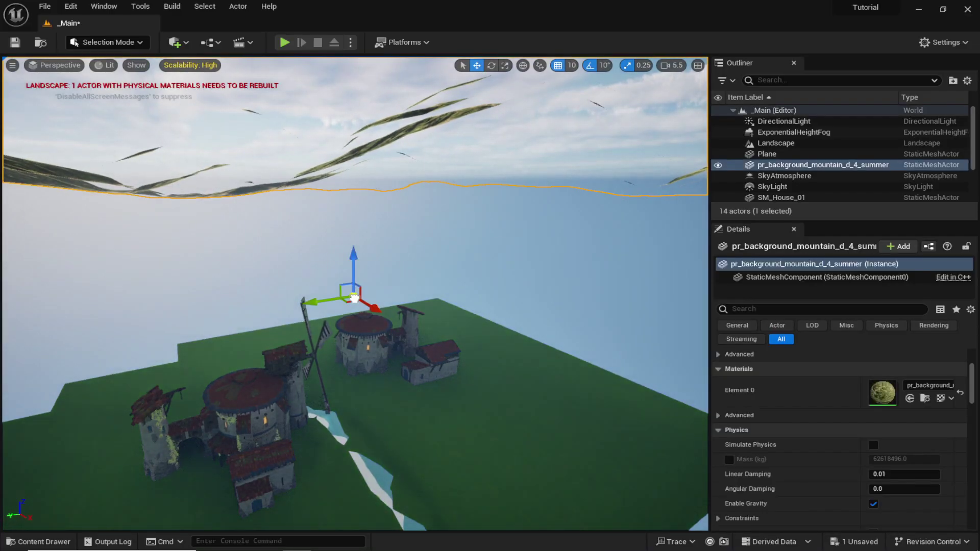
Scale the mountain down uniformly to 0.25 and move it down beside the landscape edge near the main house group.
{"action": "key", "text": "f"}
{"action": "key", "text": "r"}
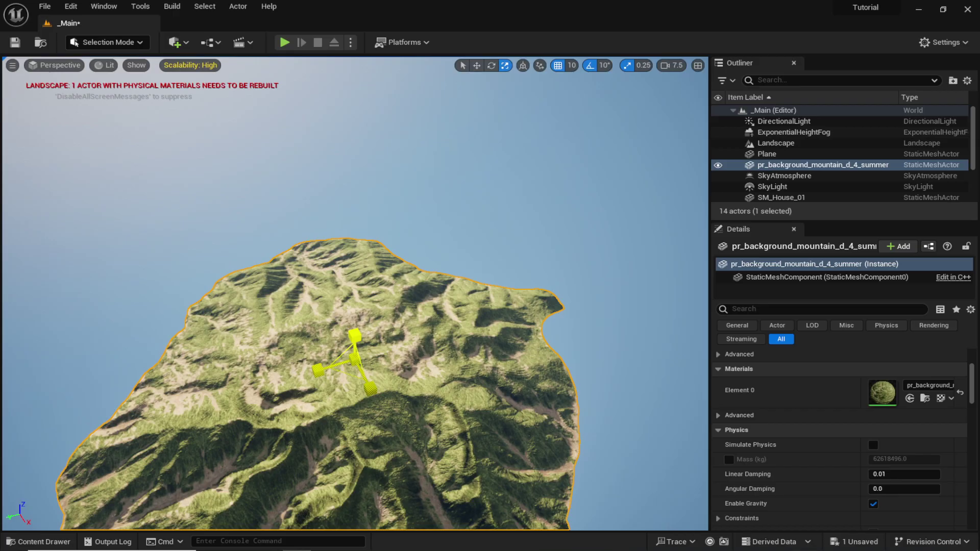
{"action": "left_click_drag", "start_coordinate": [355, 360], "coordinate": [322, 385]}
{"action": "right_click_drag", "start_coordinate": [354, 306], "coordinate": [388, 291]}
{"action": "key", "text": "w"}
{"action": "left_click_drag", "start_coordinate": [250, 263], "coordinate": [250, 293]}
{"action": "right_click_drag", "start_coordinate": [307, 306], "coordinate": [327, 245]}
{"action": "scroll", "coordinate": [327, 275], "scroll_direction": "down", "scroll_amount": 2}
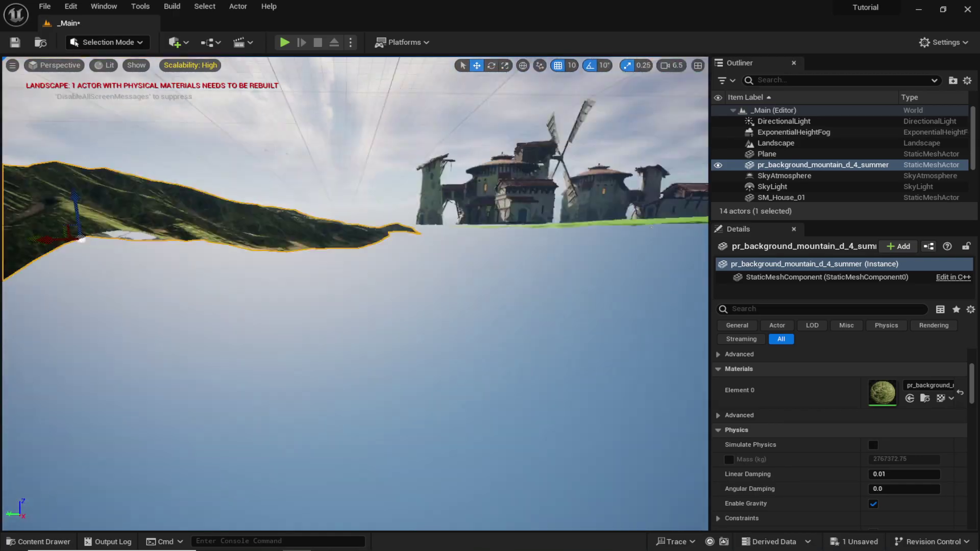
Stretch the mountain vertically so that it rises as steep peaks above the houses.
{"action": "key", "text": "f"}
{"action": "key", "text": "r"}
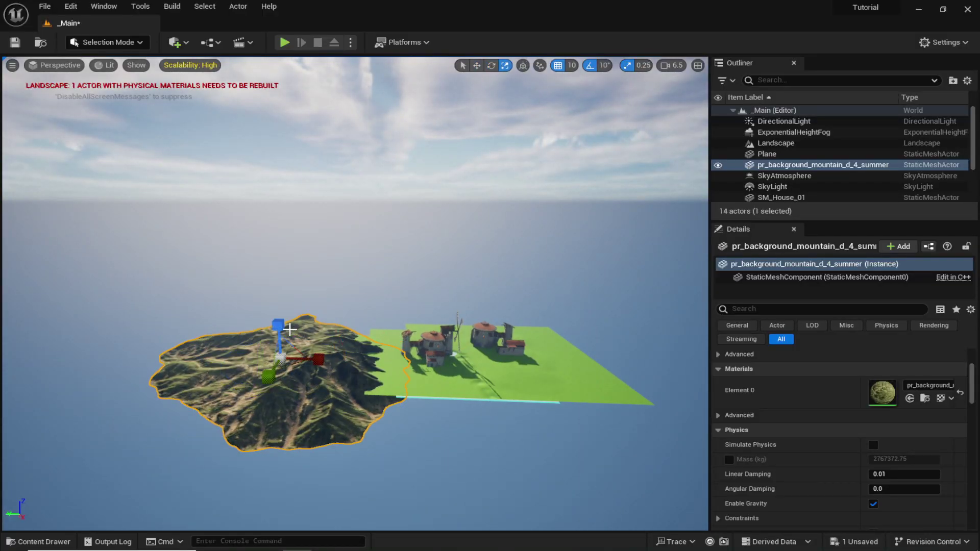
{"action": "mouse_move", "coordinate": [278, 325]}
{"action": "left_mouse_down"}
{"action": "mouse_move", "coordinate": [277, 306]}
{"action": "mouse_move", "coordinate": [278, 316]}
{"action": "left_mouse_up"}
{"action": "key", "text": "w"}
{"action": "right_click_drag", "start_coordinate": [307, 306], "coordinate": [322, 258]}
{"action": "scroll", "coordinate": [317, 314], "scroll_direction": "down", "scroll_amount": 6}
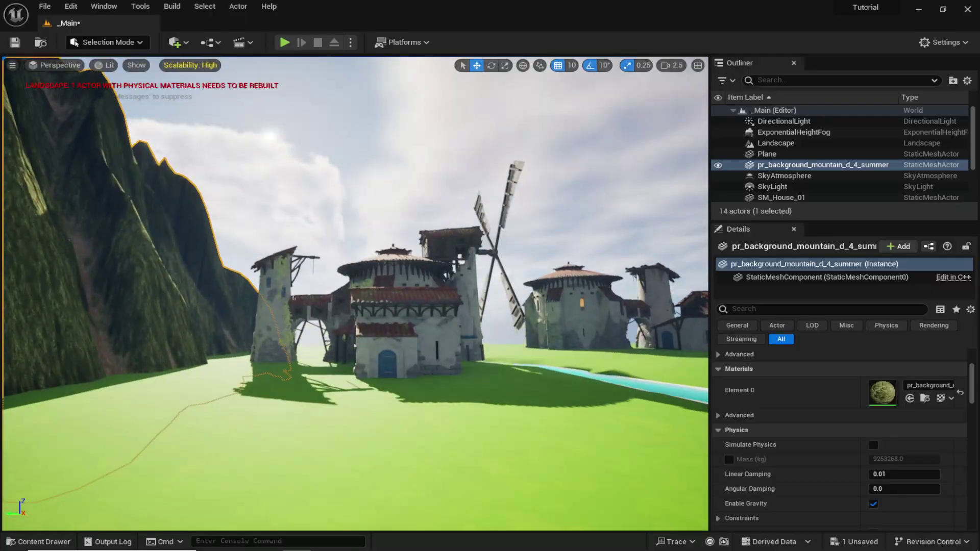
{"action": "right_click_drag", "start_coordinate": [466, 339], "coordinate": [398, 393]}
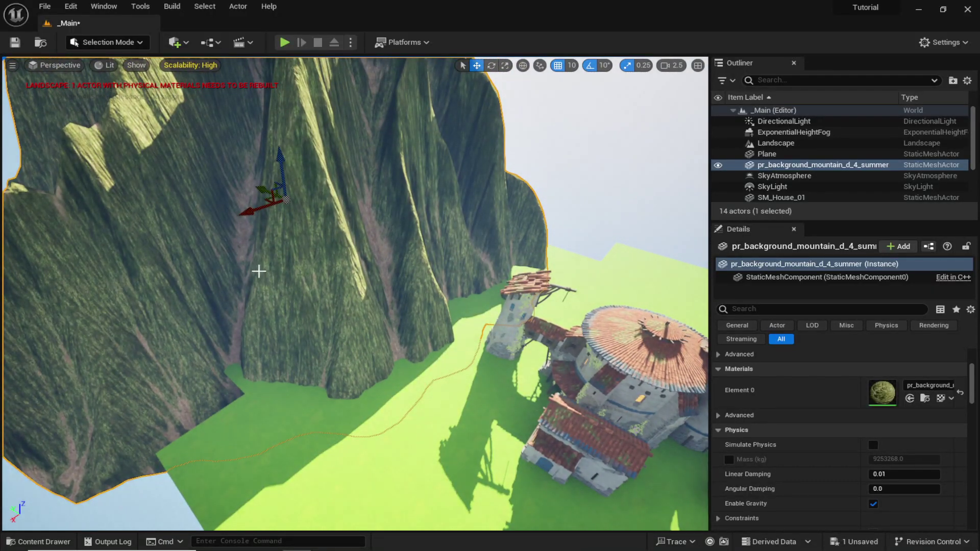
{"action": "key", "text": "f"}
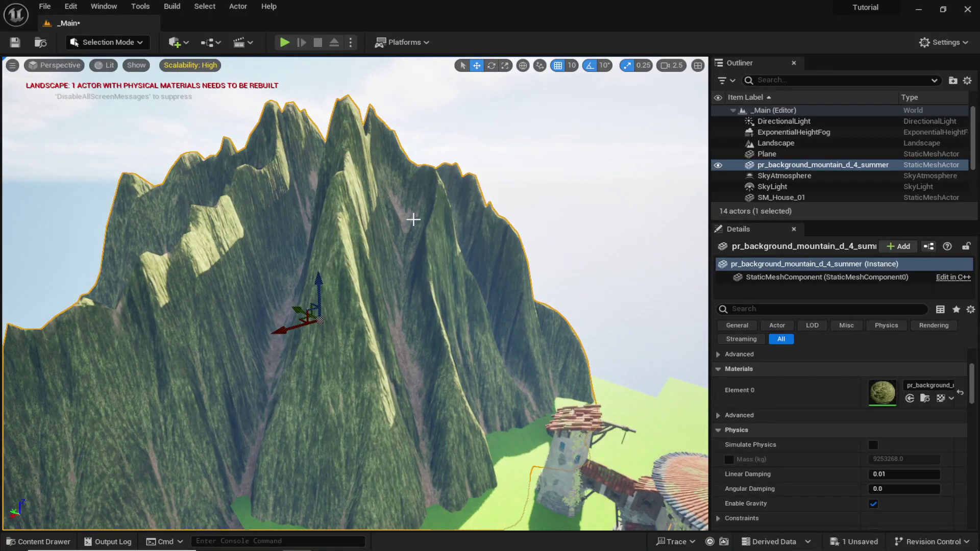
Assign the MM_Top_planar material from the StylizedProvencal Materials folder to the mountain's Element 0 and save the level.
{"action": "key", "text": "ctrl+space"}
{"action": "left_click", "coordinate": [398, 393]}
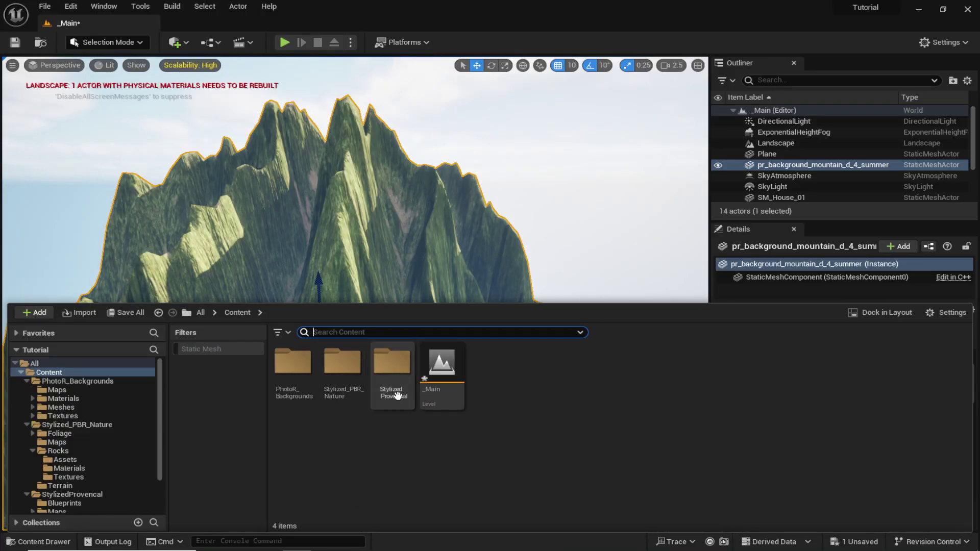
{"action": "double_click", "coordinate": [403, 374]}
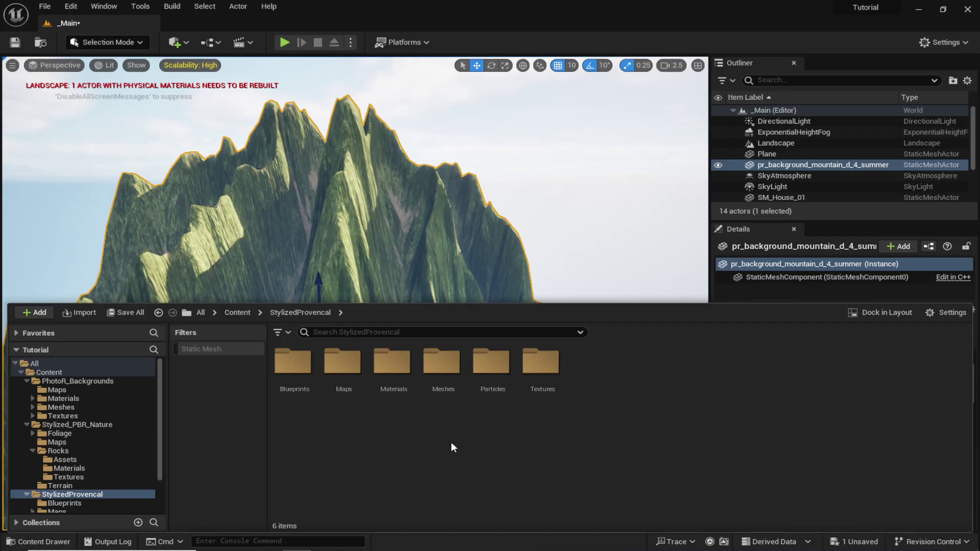
{"action": "double_click", "coordinate": [394, 363]}
{"action": "scroll", "coordinate": [955, 433], "scroll_direction": "down", "scroll_amount": 3}
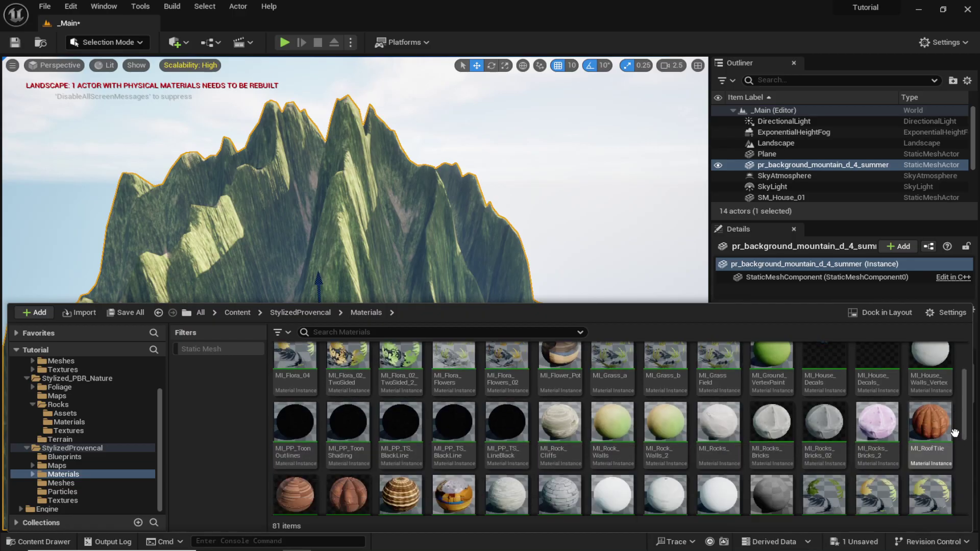
{"action": "scroll", "coordinate": [954, 433], "scroll_direction": "down", "scroll_amount": 5}
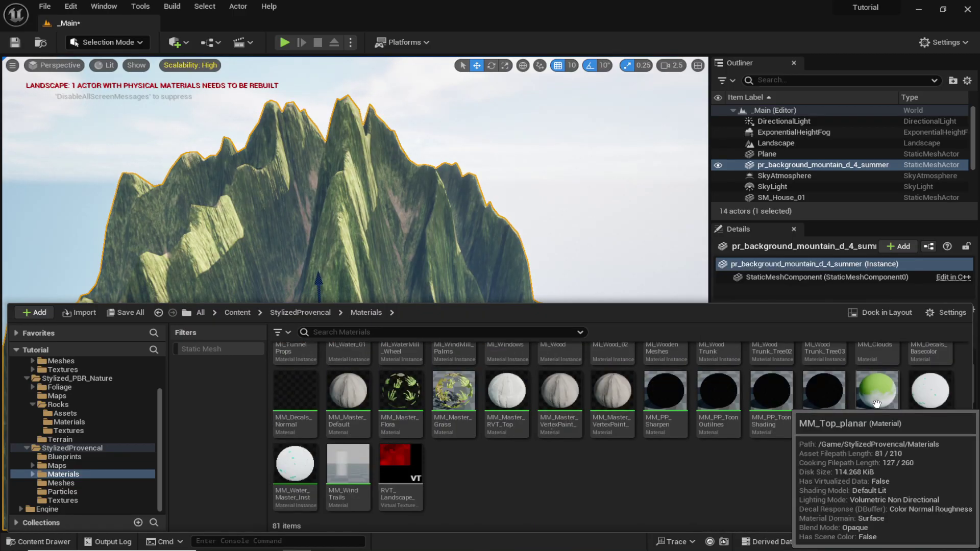
{"action": "left_click", "coordinate": [877, 404]}
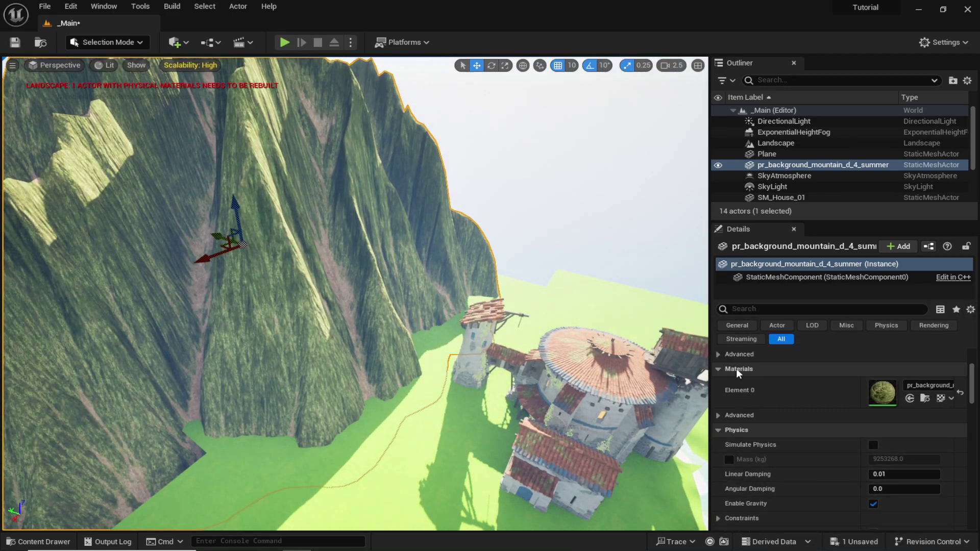
{"action": "left_click", "coordinate": [910, 398]}
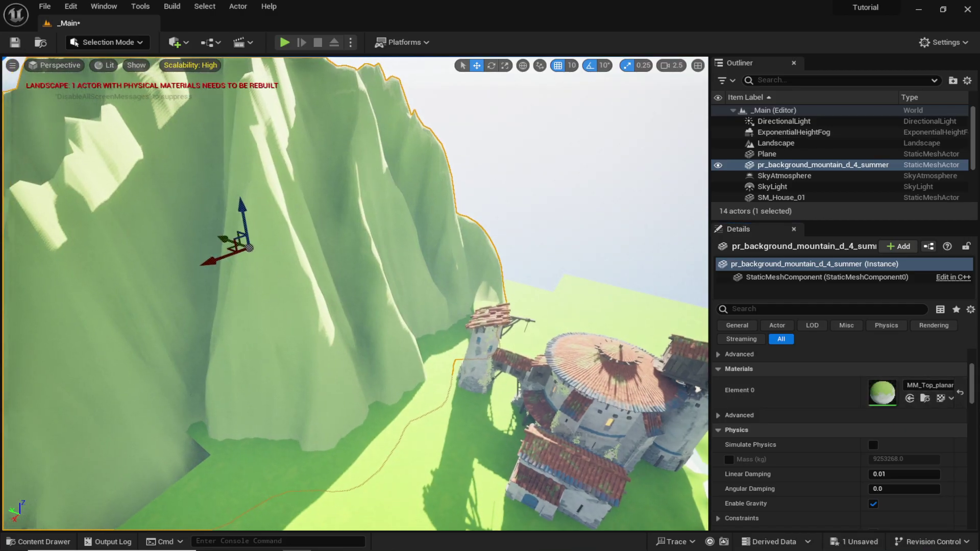
{"action": "right_click_drag", "start_coordinate": [402, 327], "coordinate": [451, 300]}
{"action": "key", "text": "ctrl+s"}
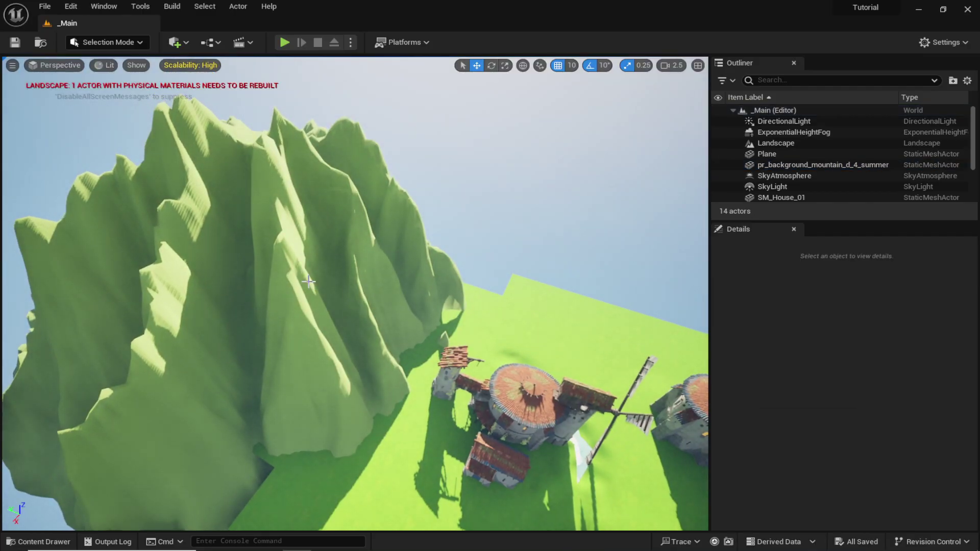
Duplicate the mountain to the landscape edge behind the houses, reduce its height scale to 0.25 and rotate it to -20° about Z.
{"action": "left_click", "coordinate": [260, 348]}
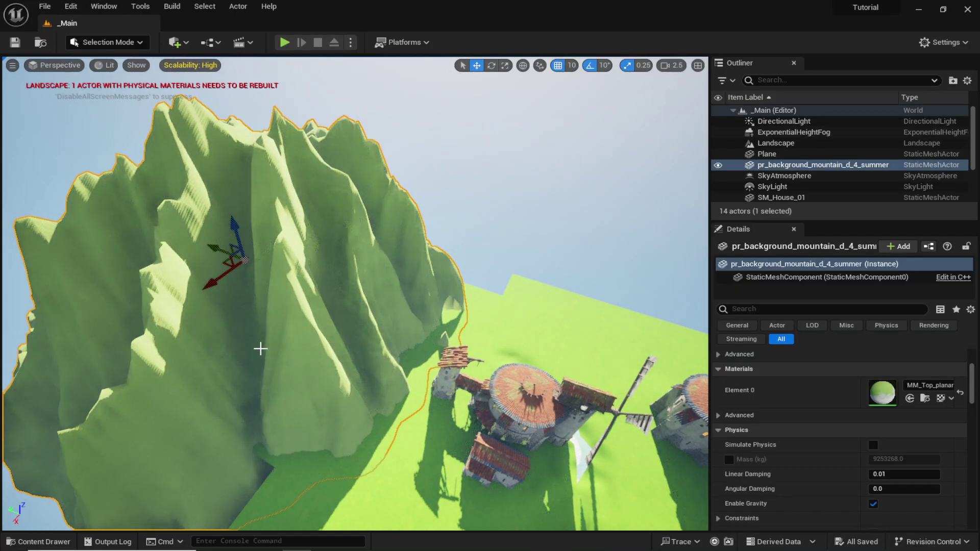
{"action": "left_click_drag", "start_coordinate": [226, 264], "coordinate": [555, 216], "text": "alt"}
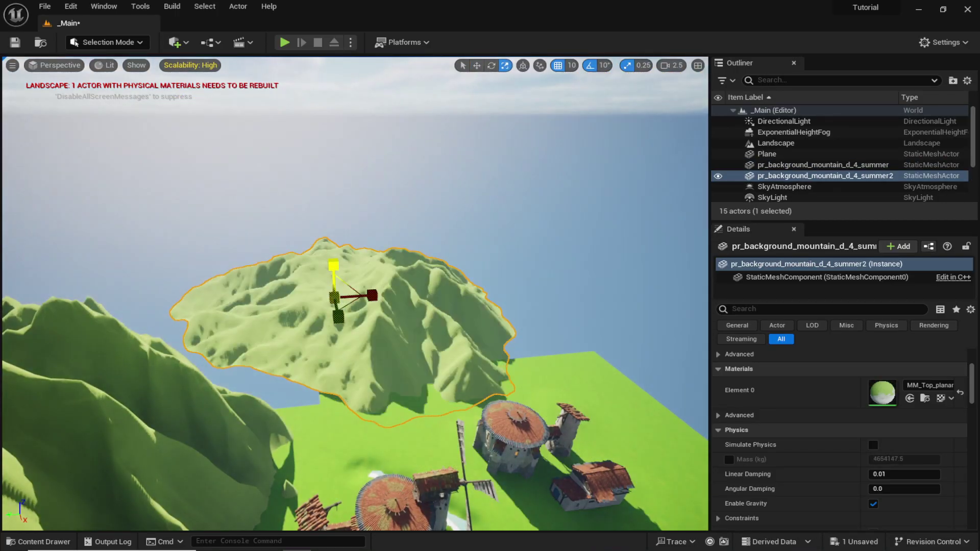
{"action": "right_click_drag", "start_coordinate": [427, 299], "coordinate": [427, 327]}
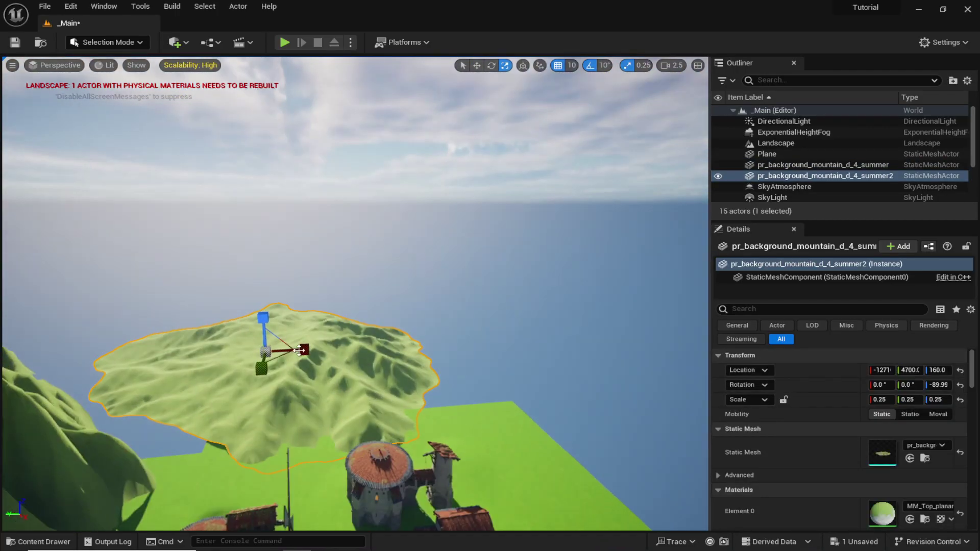
{"action": "key", "text": "e"}
{"action": "right_click_drag", "start_coordinate": [530, 281], "coordinate": [530, 306]}
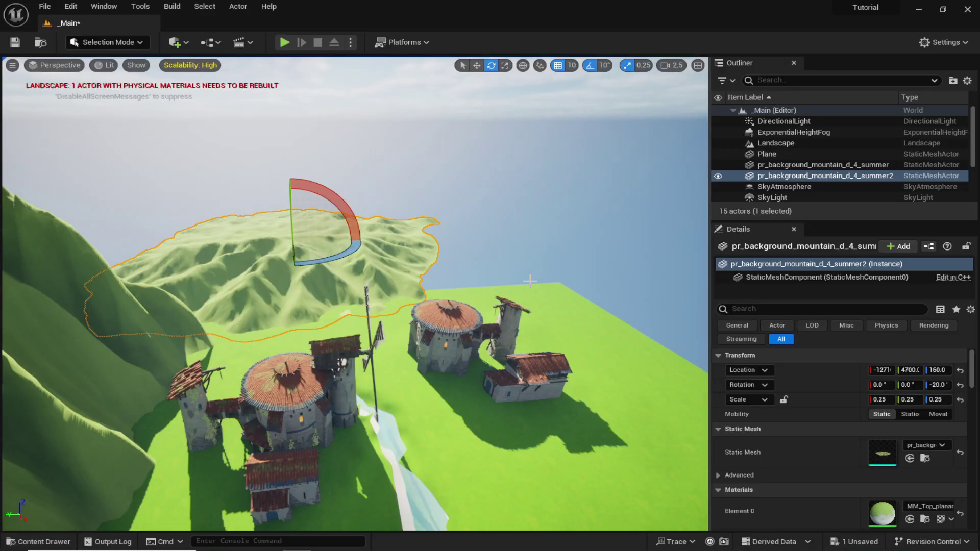
Add three more mountain copies along the landscape edges, moving and rotating them to form a continuous background range.
{"action": "key", "text": "w"}
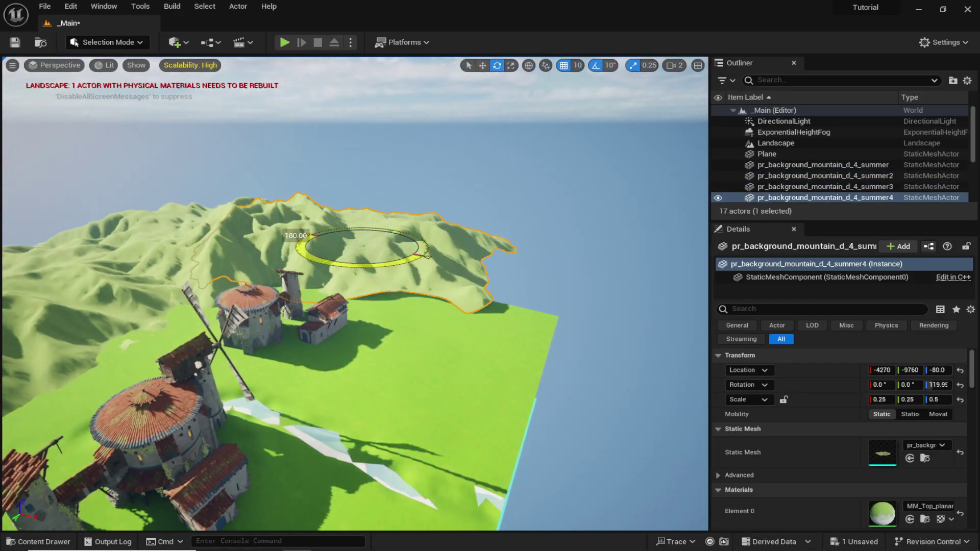
{"action": "key", "text": "e"}
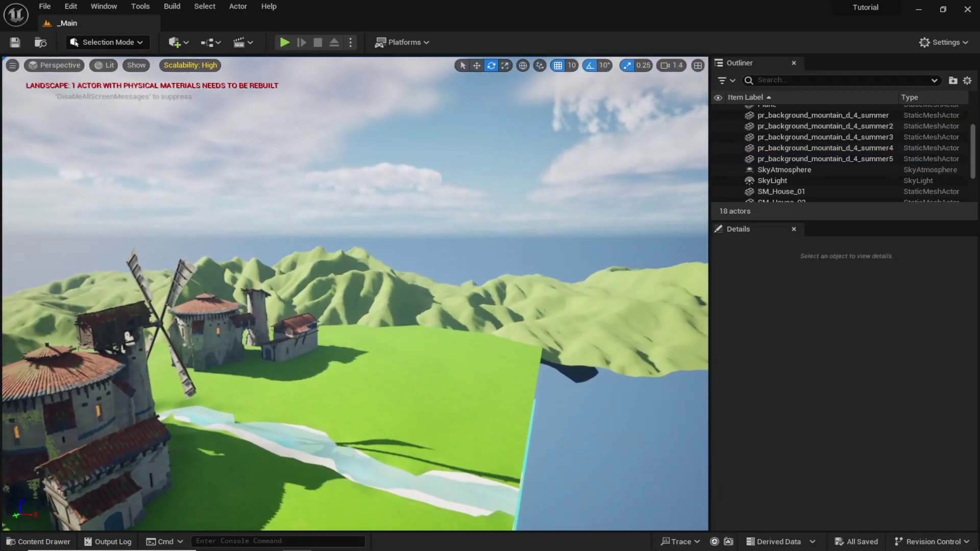
Switch to landscape painting and assign Grass_02_LayerInfo to the Grass_02 target layer.
{"action": "right_click_drag", "start_coordinate": [356, 294], "coordinate": [356, 294]}
{"action": "scroll", "coordinate": [355, 294], "scroll_direction": "down", "scroll_amount": 2}
{"action": "right_click_drag", "start_coordinate": [79, 212], "coordinate": [79, 212]}
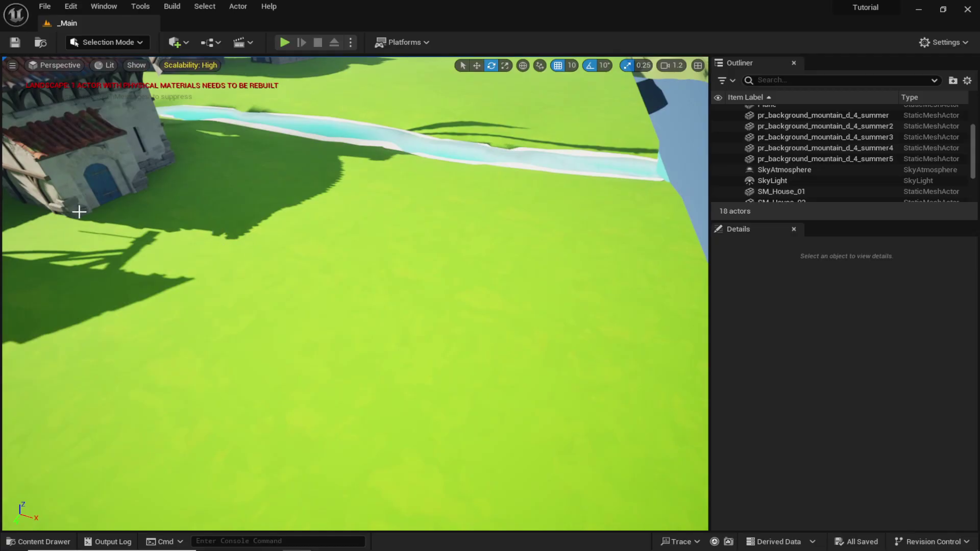
{"action": "right_click_drag", "start_coordinate": [537, 221], "coordinate": [538, 221]}
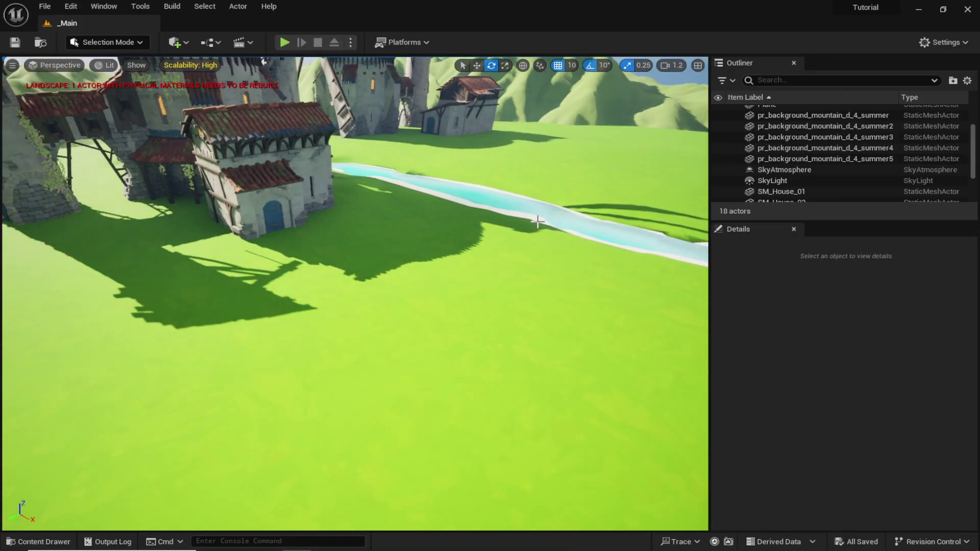
{"action": "left_click", "coordinate": [114, 45]}
{"action": "left_click", "coordinate": [113, 70]}
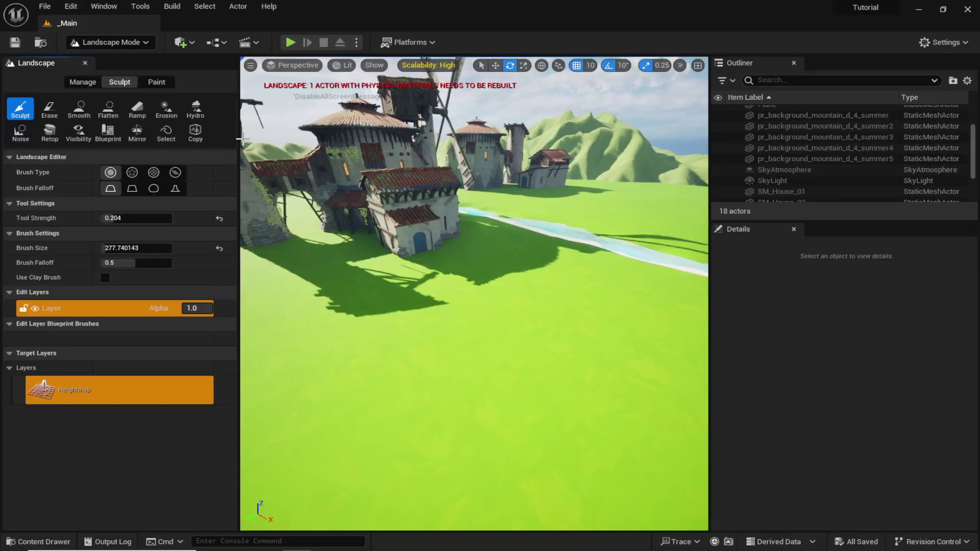
{"action": "left_click", "coordinate": [157, 83]}
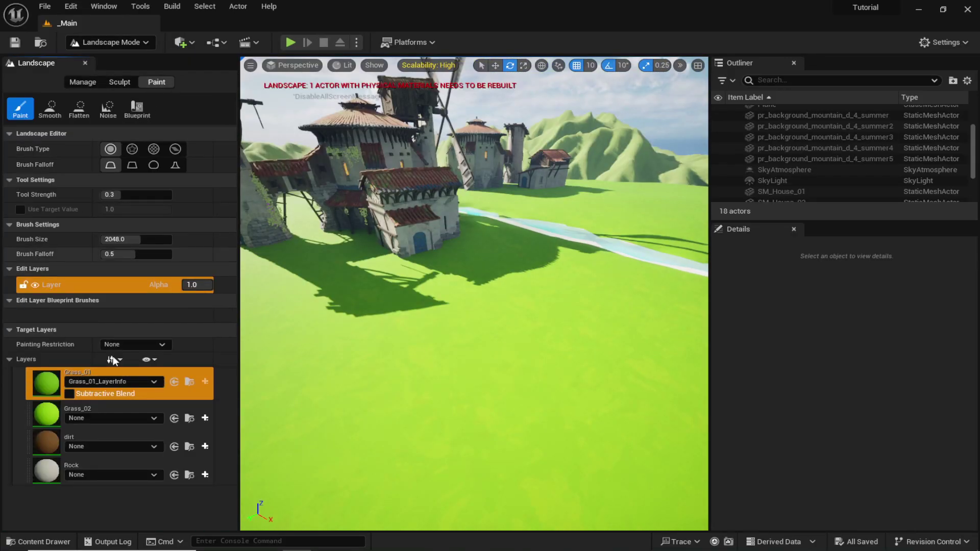
{"action": "left_click", "coordinate": [66, 405]}
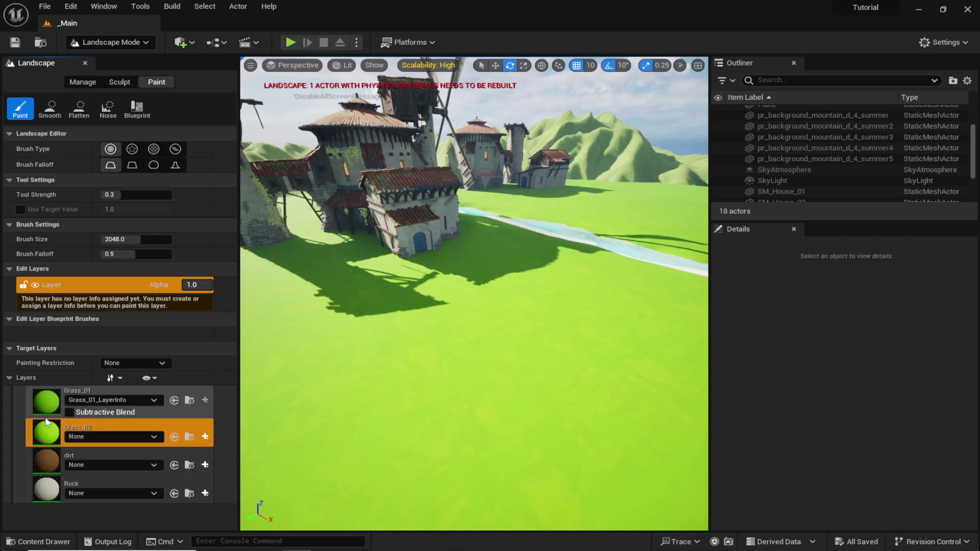
{"action": "left_click", "coordinate": [91, 437]}
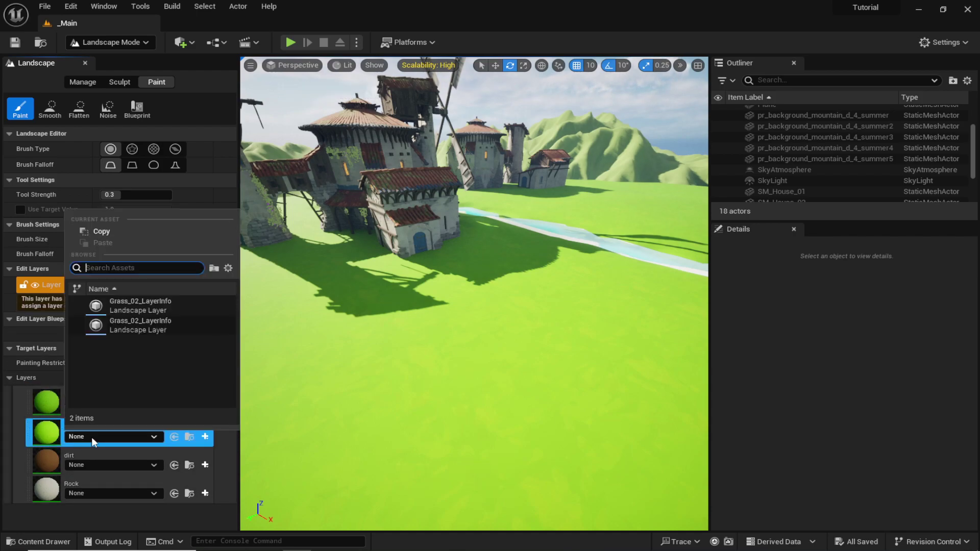
{"action": "left_click", "coordinate": [146, 309]}
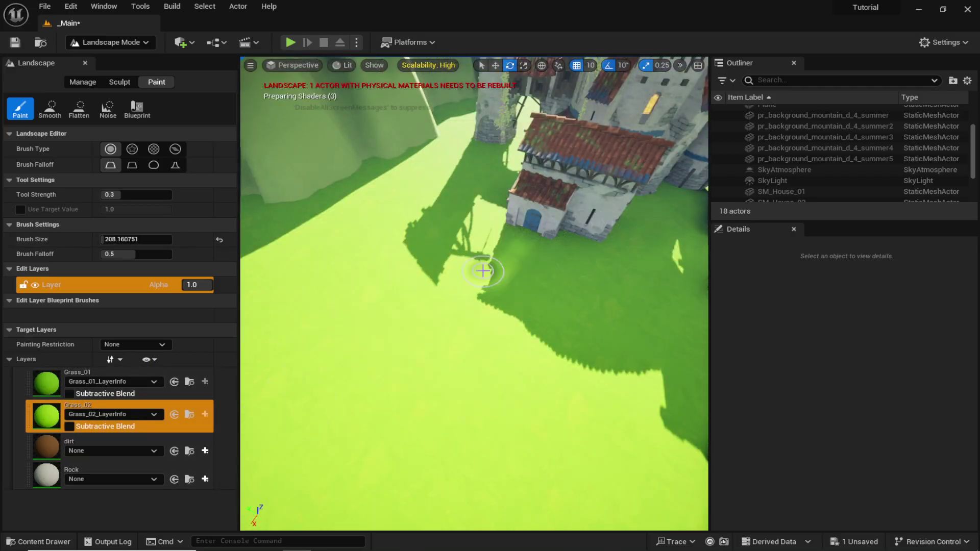
Paint a Grass_02 path from the house door to the landscape edge with a brush size of about 208, and leave landscape editing.
{"action": "left_click_drag", "start_coordinate": [485, 271], "coordinate": [514, 255]}
{"action": "left_click_drag", "start_coordinate": [498, 375], "coordinate": [510, 308]}
{"action": "mouse_move", "coordinate": [516, 374]}
{"action": "right_mouse_down"}
{"action": "mouse_move", "coordinate": [511, 352]}
{"action": "mouse_move", "coordinate": [475, 337]}
{"action": "right_mouse_up"}
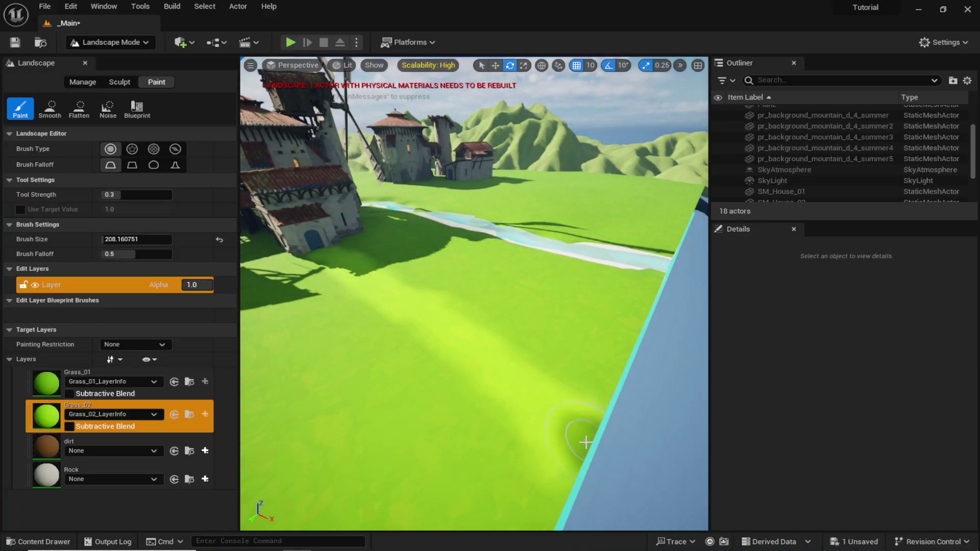
{"action": "left_click", "coordinate": [115, 44]}
{"action": "left_click", "coordinate": [214, 59]}
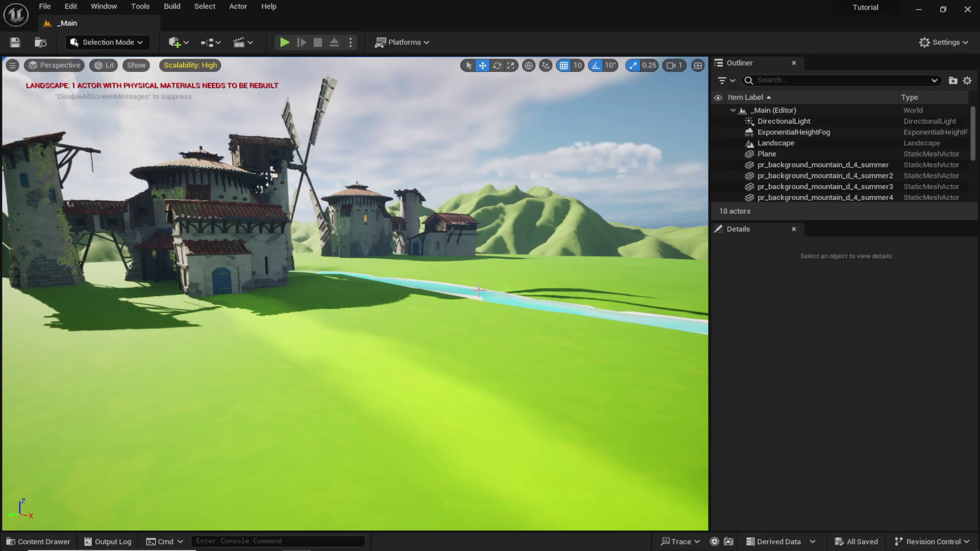
Enter foliage editing and add SM_Grass_FoliageType from Stylized_PBR_Nature's FoliageTypes folder to the foliage palette.
{"action": "left_click", "coordinate": [134, 44]}
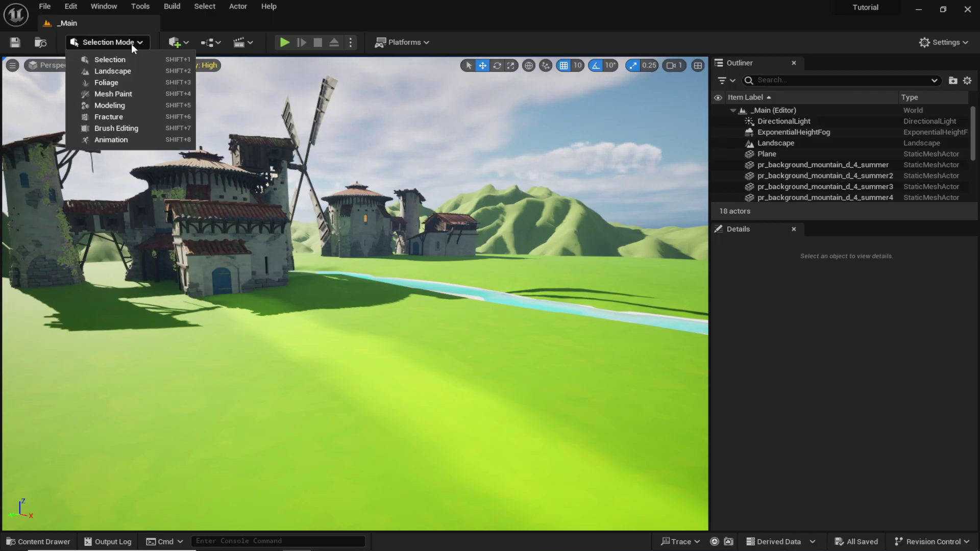
{"action": "left_click", "coordinate": [112, 83]}
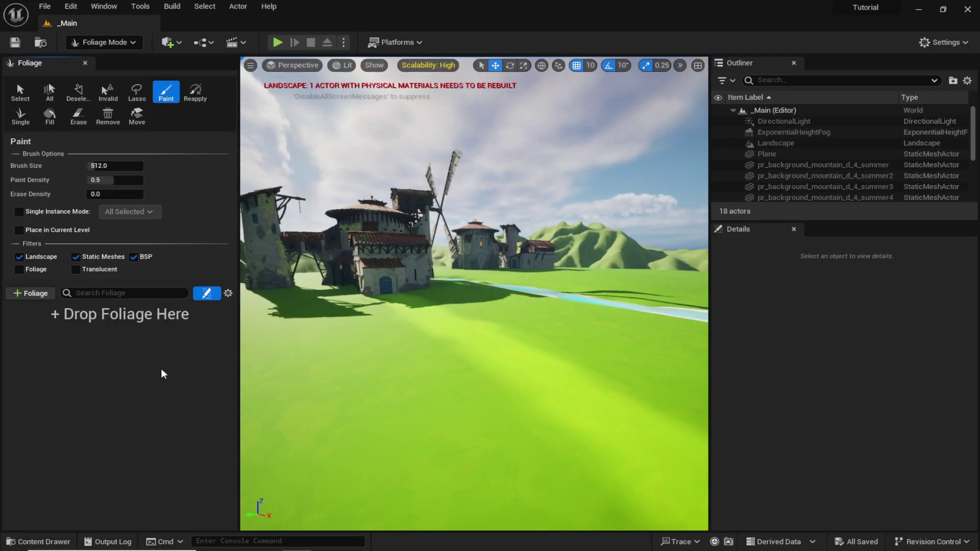
{"action": "right_click_drag", "start_coordinate": [479, 359], "coordinate": [433, 350]}
{"action": "key", "text": "ctrl+space"}
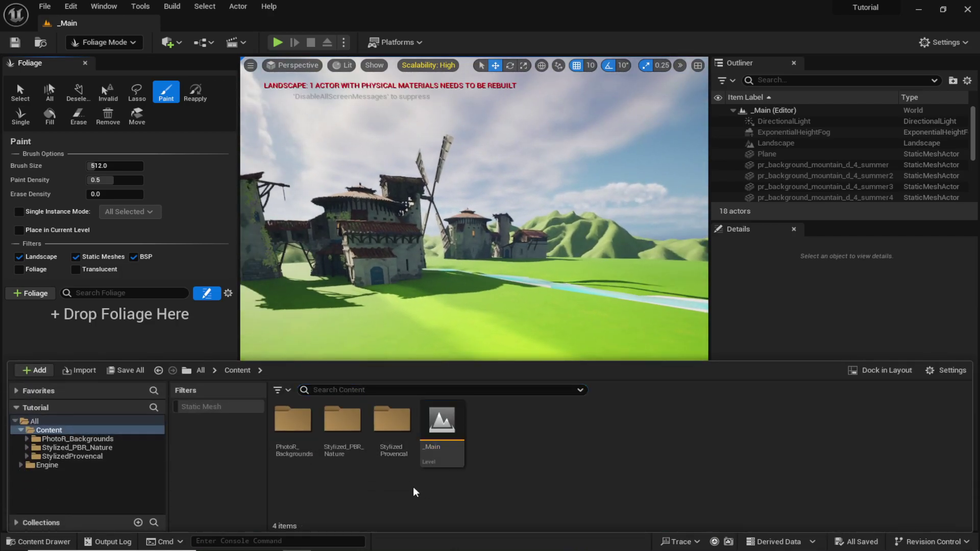
{"action": "double_click", "coordinate": [342, 456]}
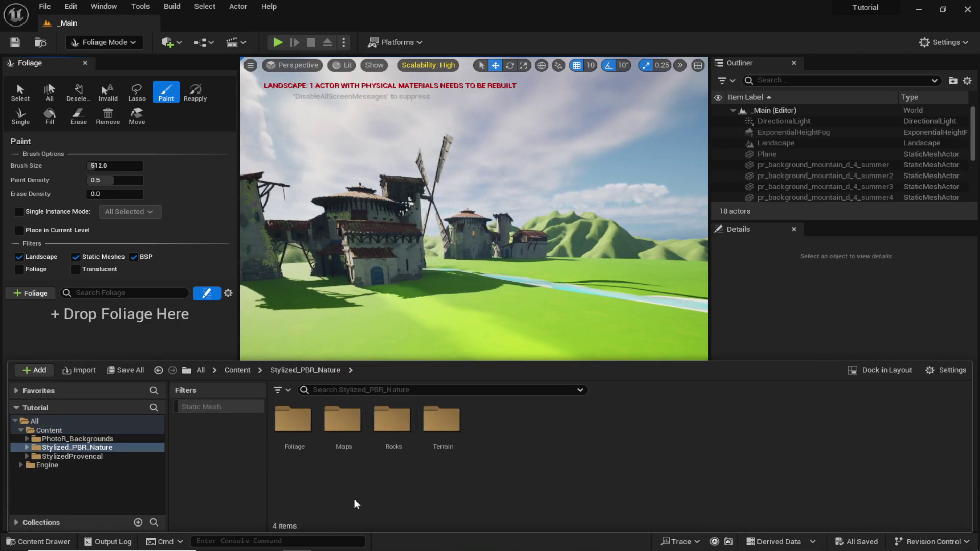
{"action": "double_click", "coordinate": [299, 445]}
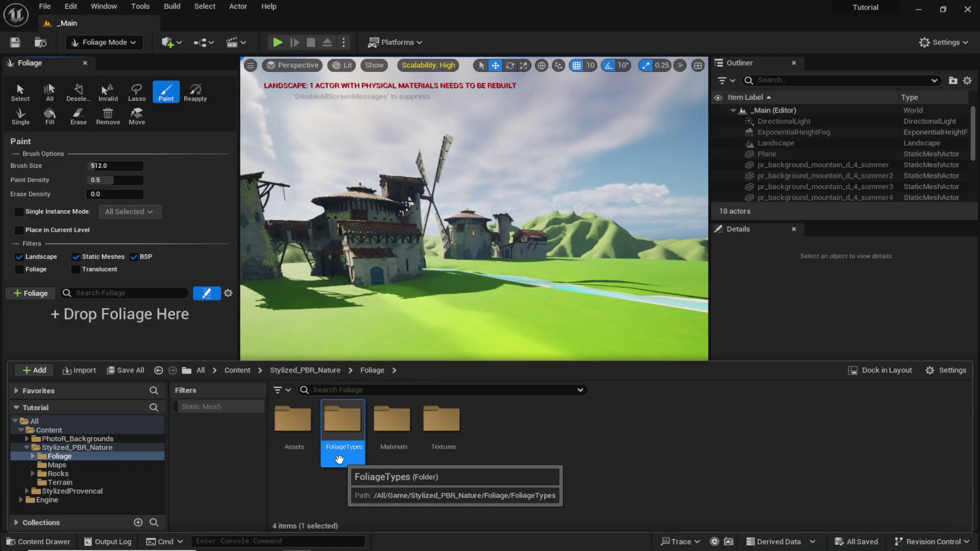
{"action": "double_click", "coordinate": [341, 438]}
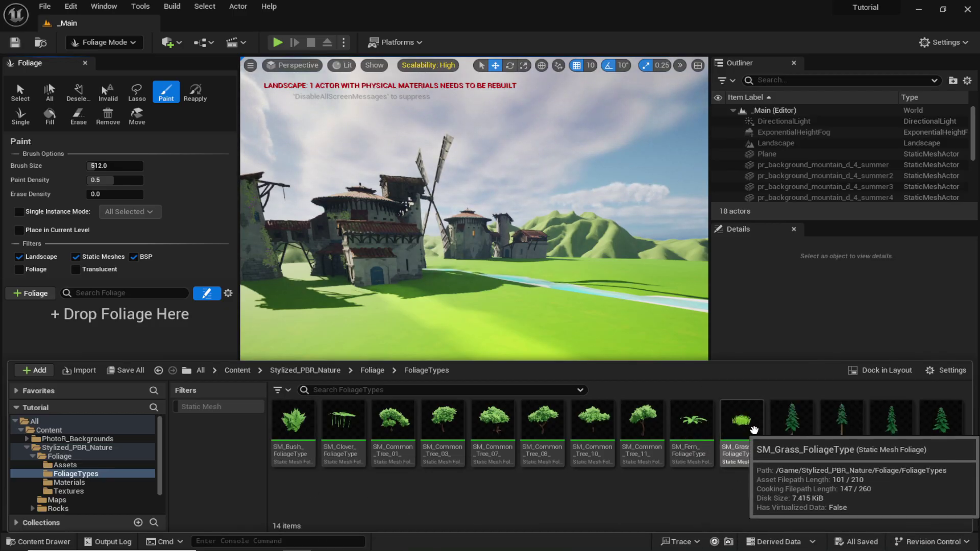
{"action": "left_click_drag", "start_coordinate": [753, 433], "coordinate": [77, 329]}
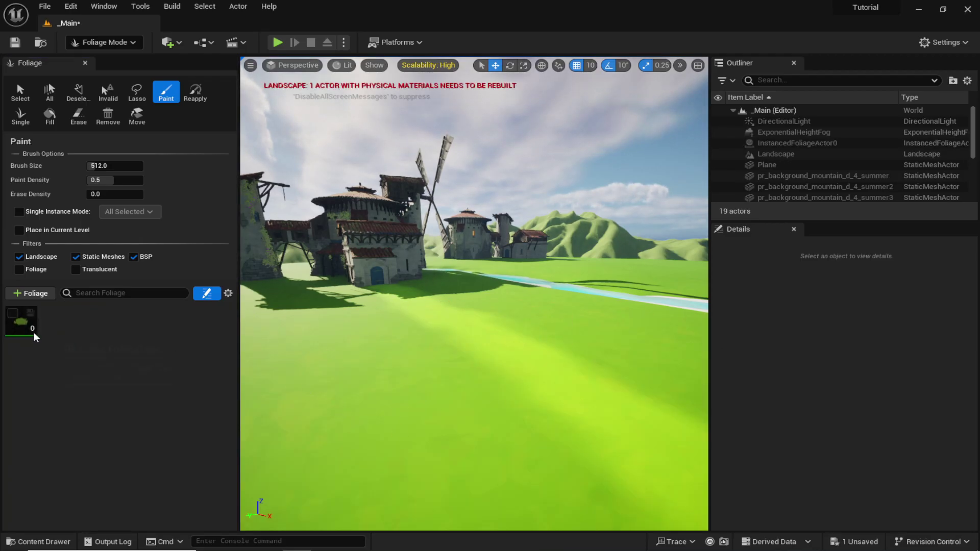
Activate the grass foliage type and set its density to 1060 and its minimum X scale to 0.7.
{"action": "left_click", "coordinate": [14, 315]}
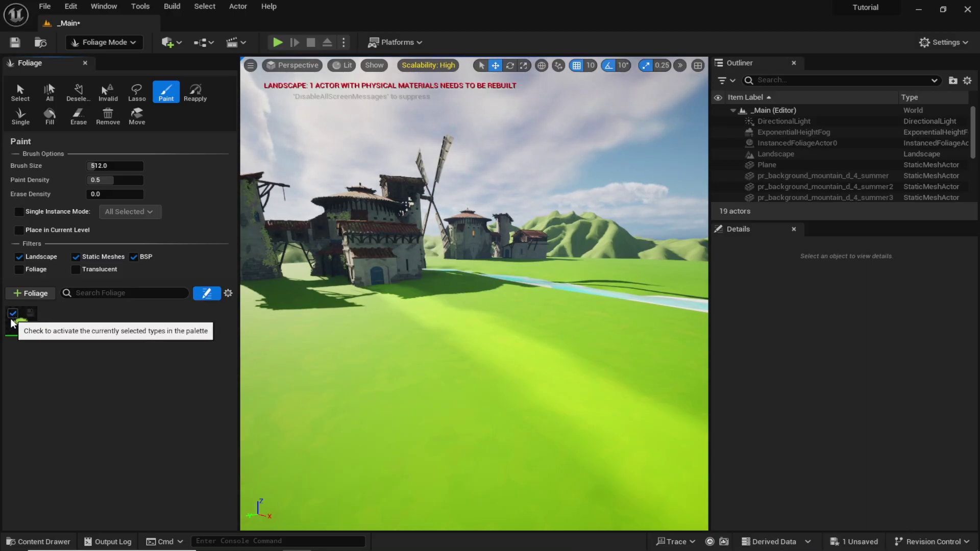
{"action": "left_click", "coordinate": [23, 324]}
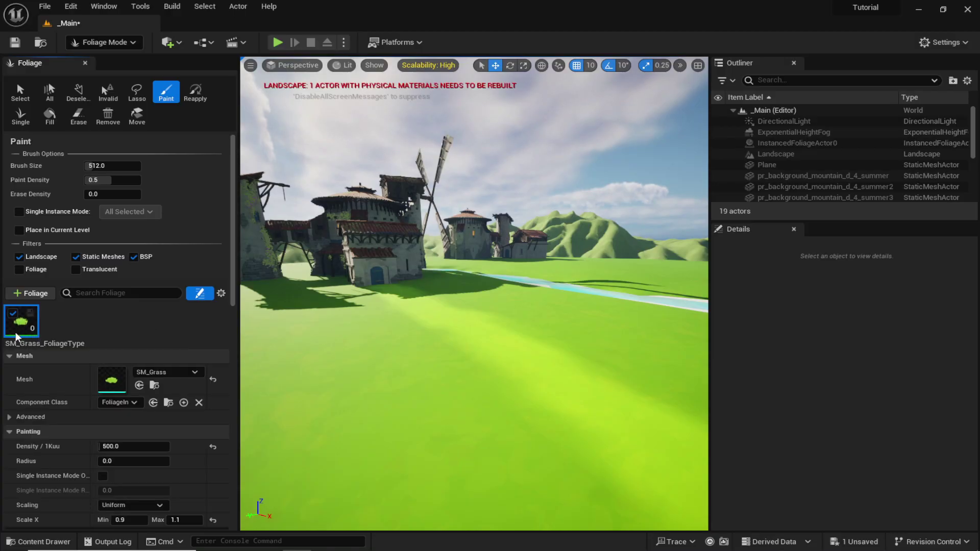
{"action": "scroll", "coordinate": [64, 331], "scroll_direction": "down", "scroll_amount": 4}
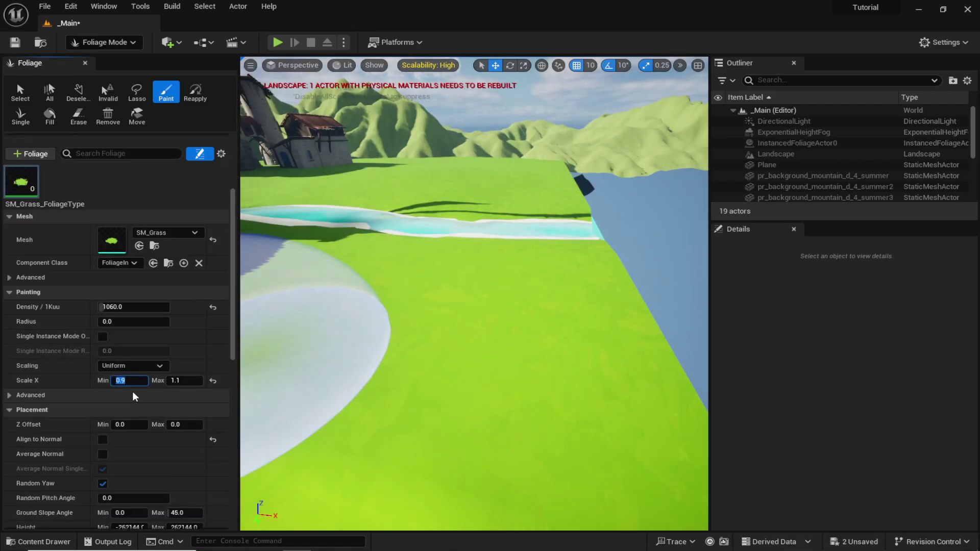
{"action": "type", "text": ".6"}
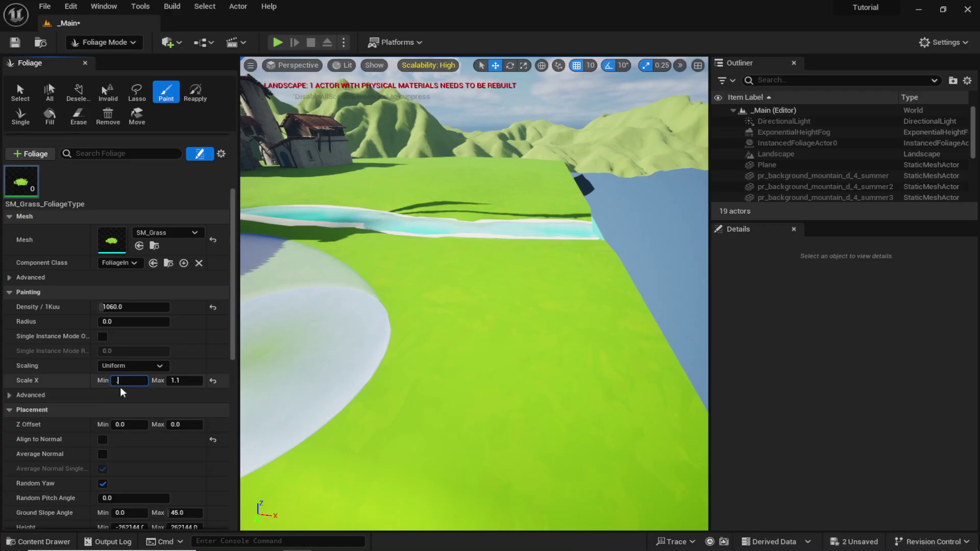
{"action": "type", "text": "7"}
{"action": "key", "text": "Return"}
{"action": "scroll", "coordinate": [100, 384], "scroll_direction": "up", "scroll_amount": 5}
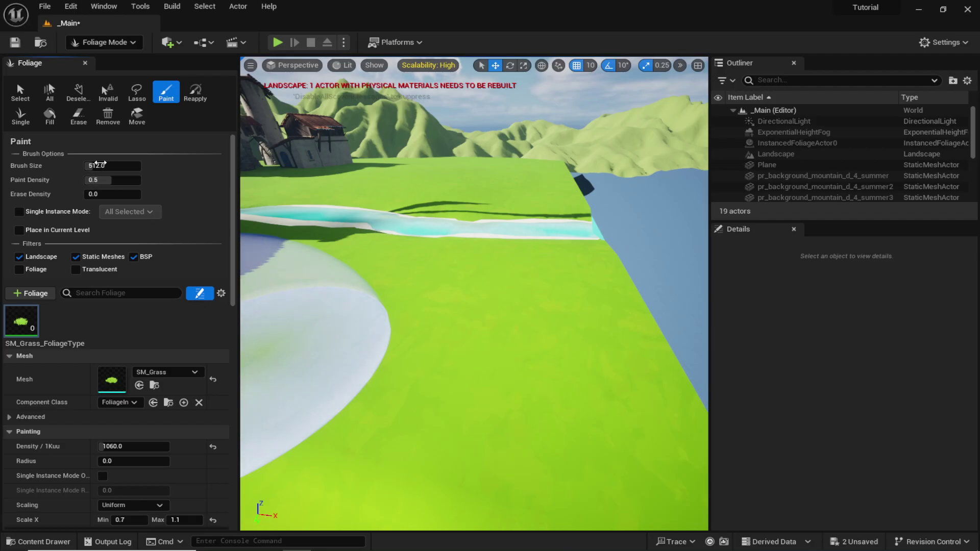
Paint a trial patch of grass between the path and the river and erase it.
{"action": "left_click", "coordinate": [458, 347]}
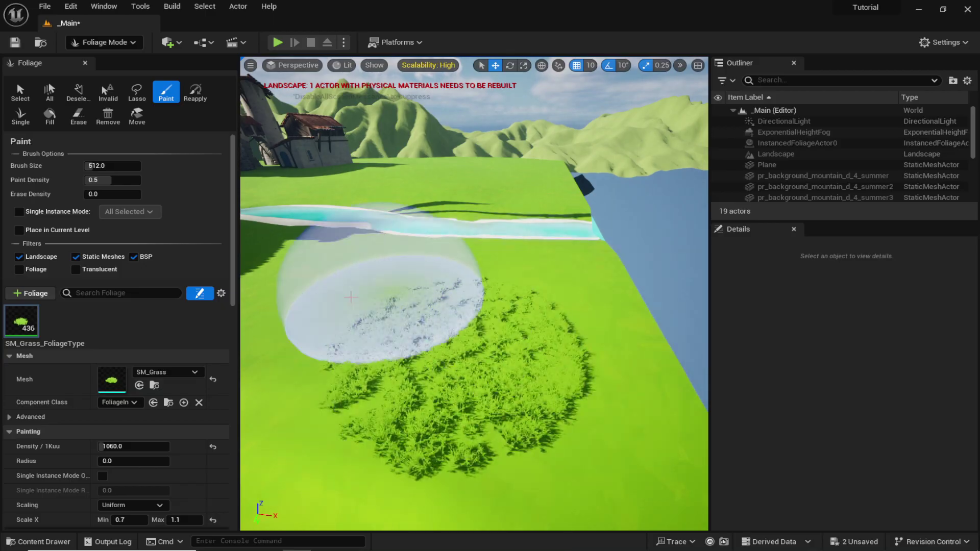
{"action": "left_click", "coordinate": [78, 116]}
{"action": "mouse_move", "coordinate": [464, 330]}
{"action": "left_mouse_down"}
{"action": "mouse_move", "coordinate": [509, 337]}
{"action": "mouse_move", "coordinate": [452, 332]}
{"action": "mouse_move", "coordinate": [479, 321]}
{"action": "left_mouse_up"}
Paint dense grass foliage over the field beside the path, leaving the path itself clear.
{"action": "right_click_drag", "start_coordinate": [416, 293], "coordinate": [276, 271]}
{"action": "mouse_move", "coordinate": [513, 309]}
{"action": "right_mouse_down"}
{"action": "mouse_move", "coordinate": [483, 304]}
{"action": "mouse_move", "coordinate": [587, 337]}
{"action": "mouse_move", "coordinate": [536, 352]}
{"action": "mouse_move", "coordinate": [513, 309]}
{"action": "mouse_move", "coordinate": [563, 296]}
{"action": "right_mouse_up"}
{"action": "mouse_move", "coordinate": [496, 409]}
{"action": "left_mouse_down"}
{"action": "mouse_move", "coordinate": [392, 262]}
{"action": "mouse_move", "coordinate": [348, 372]}
{"action": "mouse_move", "coordinate": [366, 288]}
{"action": "left_mouse_up"}
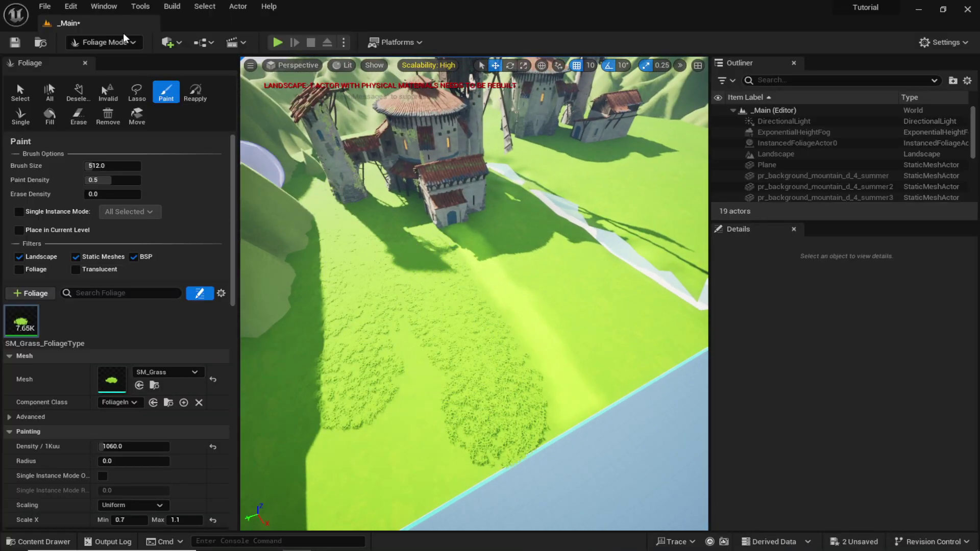
Touch up the ground by the houses with the Grass_02 landscape layer and undo the grass foliage painted onto the buildings.
{"action": "left_click", "coordinate": [110, 44]}
{"action": "left_click", "coordinate": [124, 71]}
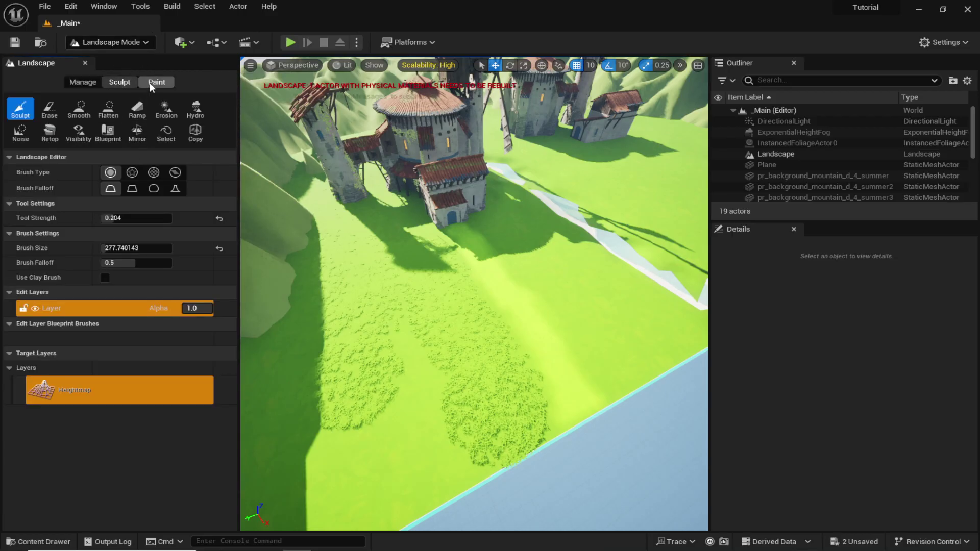
{"action": "left_click", "coordinate": [153, 82]}
{"action": "left_click", "coordinate": [80, 419]}
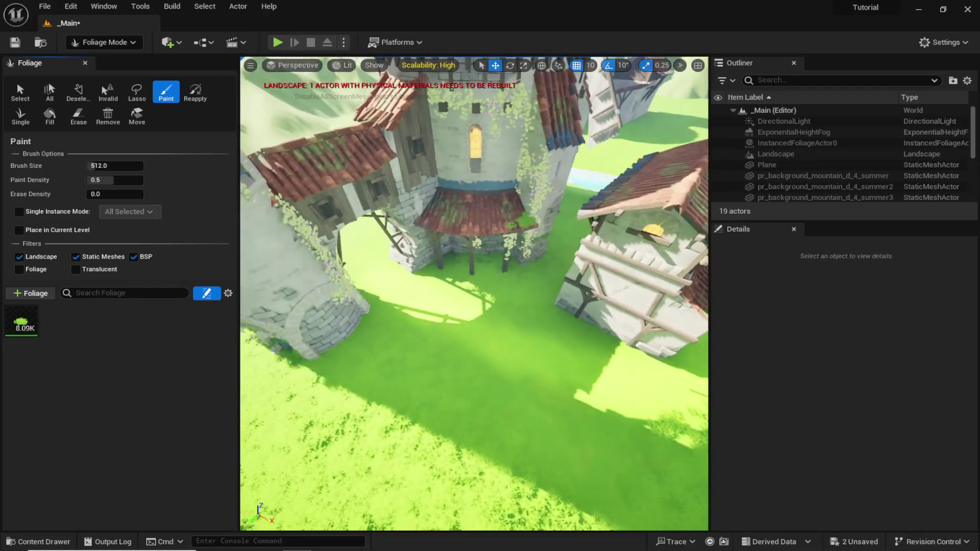
{"action": "key", "text": "ctrl+z"}
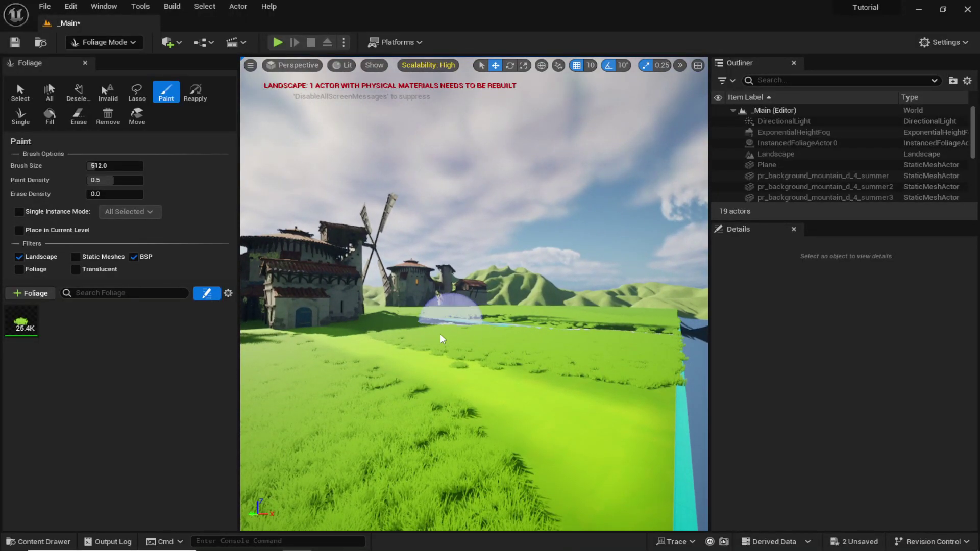
Deactivate the grass foliage type, add SM_Fern_FoliageType to the foliage palette and select it.
{"action": "key", "text": "ctrl+space"}
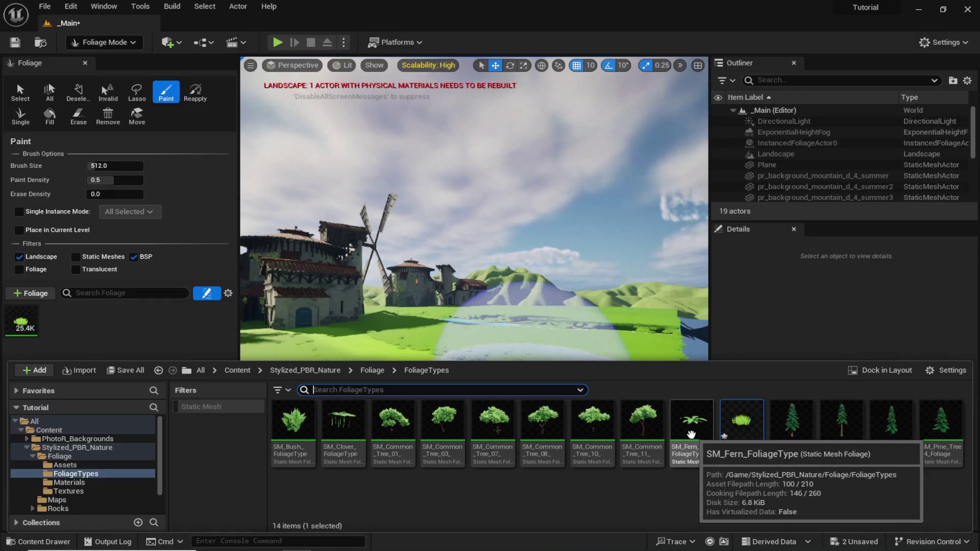
{"action": "left_click", "coordinate": [13, 314]}
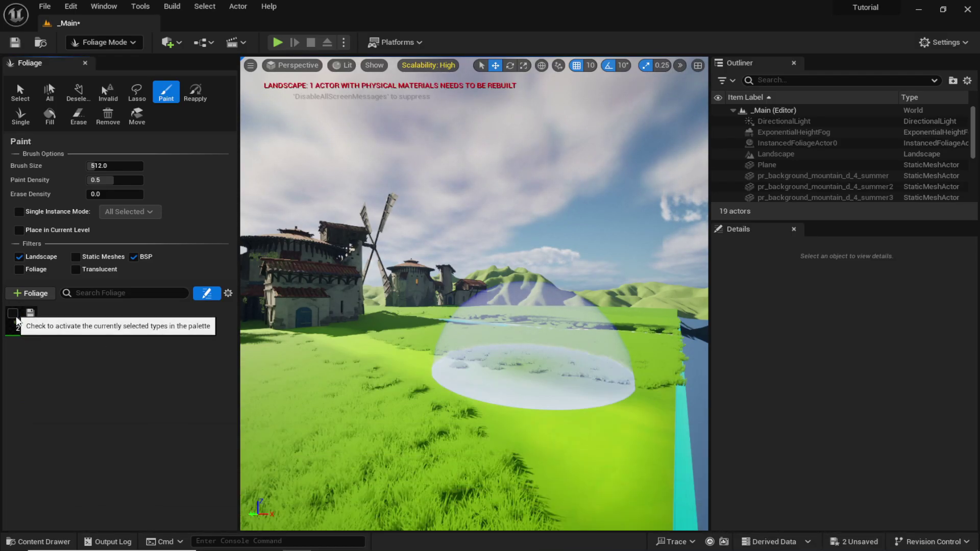
{"action": "key", "text": "ctrl+space"}
{"action": "left_click_drag", "start_coordinate": [682, 449], "coordinate": [164, 338]}
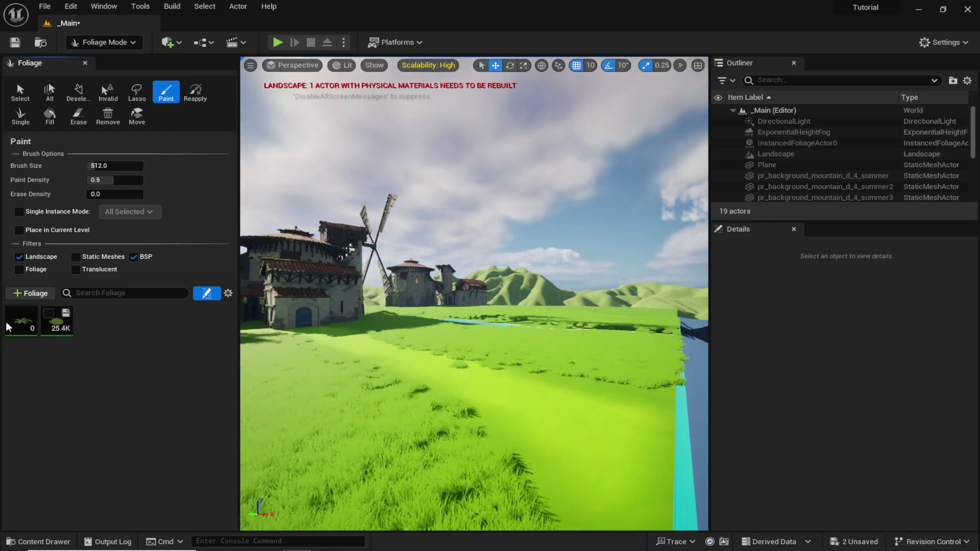
{"action": "left_click", "coordinate": [12, 336]}
{"action": "scroll", "coordinate": [78, 389], "scroll_direction": "down", "scroll_amount": 8}
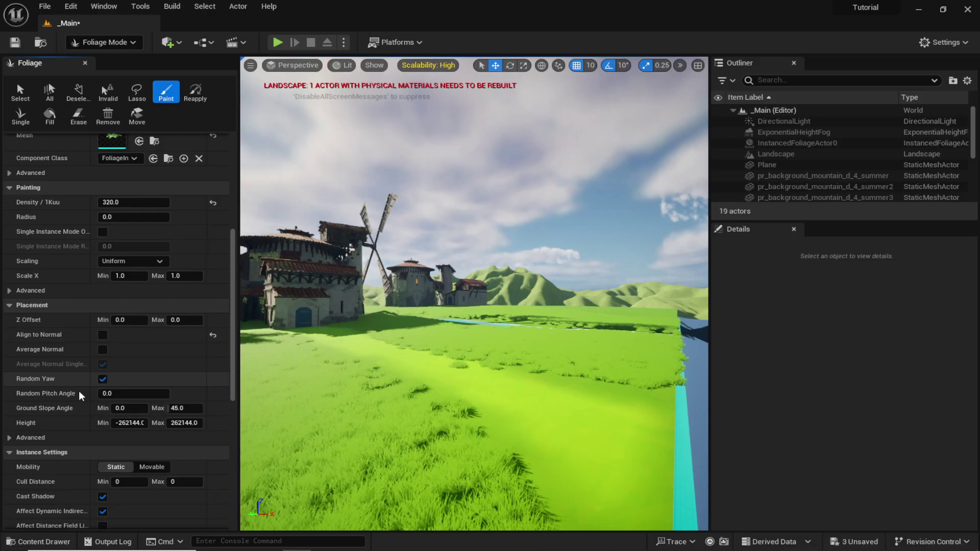
Paint scattered fern patches along the path and near the river with a brush size of about 184.
{"action": "key", "text": "w"}
{"action": "mouse_move", "coordinate": [473, 408]}
{"action": "right_mouse_down"}
{"action": "mouse_move", "coordinate": [482, 449]}
{"action": "mouse_move", "coordinate": [434, 475]}
{"action": "right_mouse_up"}
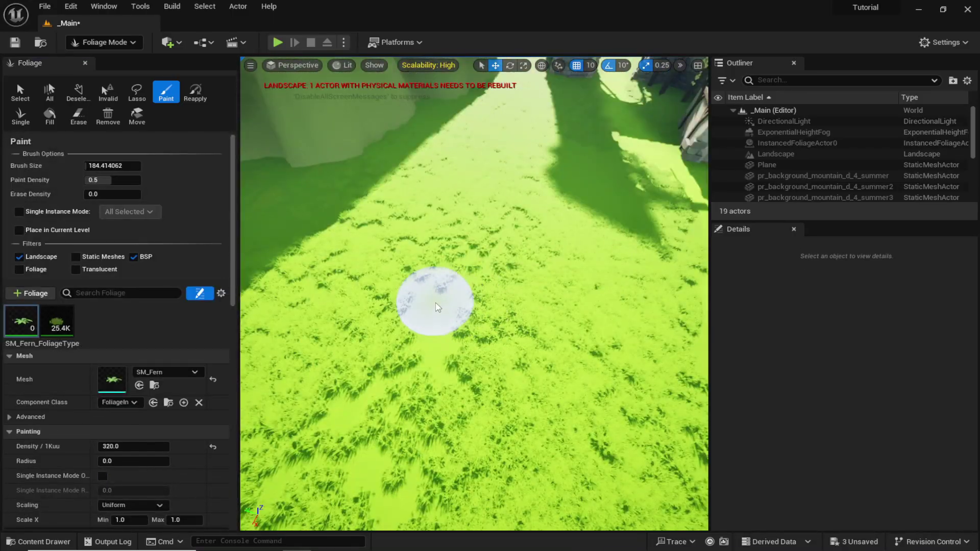
{"action": "left_click_drag", "start_coordinate": [444, 305], "coordinate": [448, 335]}
{"action": "right_click_drag", "start_coordinate": [445, 305], "coordinate": [503, 291]}
{"action": "key", "text": "s"}
{"action": "left_click_drag", "start_coordinate": [453, 434], "coordinate": [447, 325]}
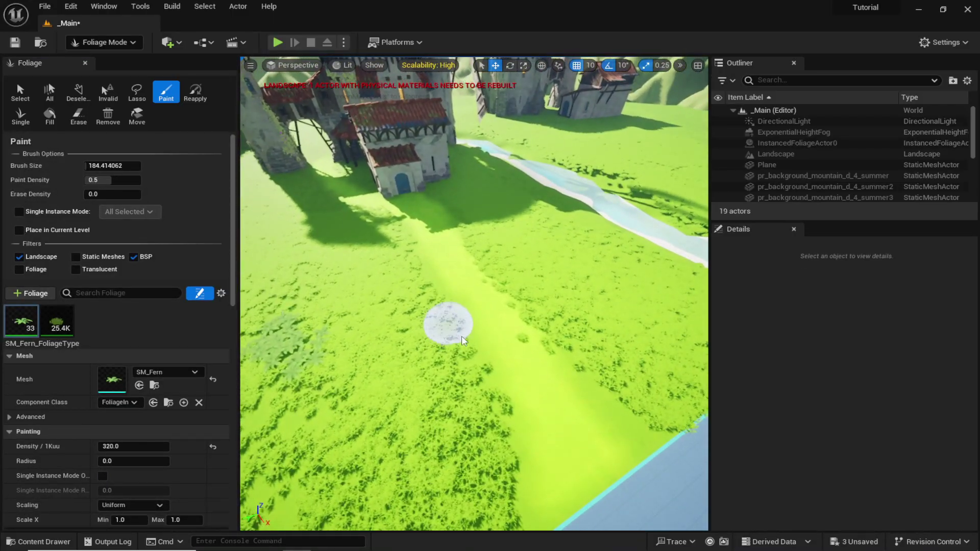
{"action": "mouse_move", "coordinate": [447, 325]}
{"action": "right_mouse_down"}
{"action": "mouse_move", "coordinate": [484, 317]}
{"action": "mouse_move", "coordinate": [429, 298]}
{"action": "mouse_move", "coordinate": [565, 362]}
{"action": "mouse_move", "coordinate": [421, 327]}
{"action": "right_mouse_up"}
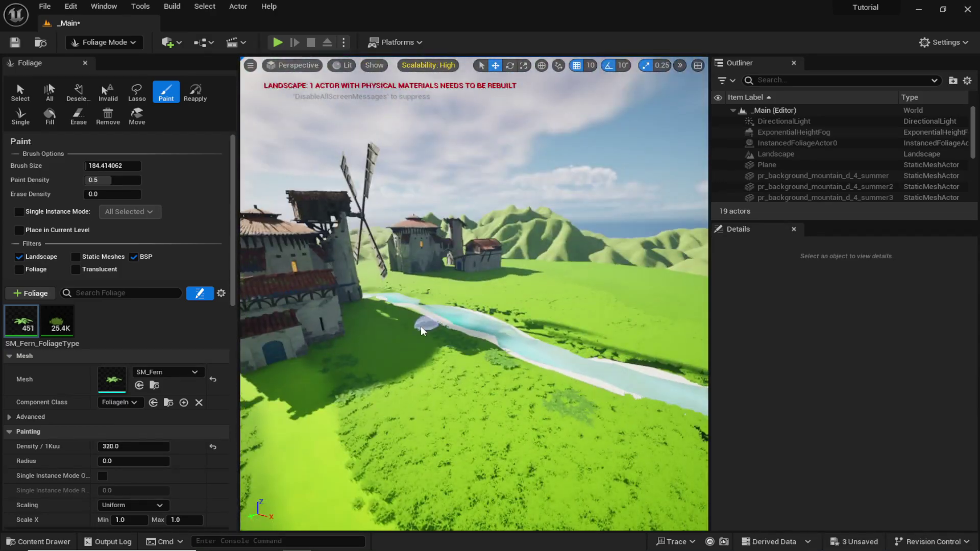
{"action": "left_click_drag", "start_coordinate": [421, 326], "coordinate": [515, 365]}
{"action": "mouse_move", "coordinate": [516, 365]}
{"action": "right_mouse_down"}
{"action": "mouse_move", "coordinate": [576, 352]}
{"action": "mouse_move", "coordinate": [459, 368]}
{"action": "mouse_move", "coordinate": [490, 353]}
{"action": "right_mouse_up"}
{"action": "right_click_drag", "start_coordinate": [415, 320], "coordinate": [406, 293]}
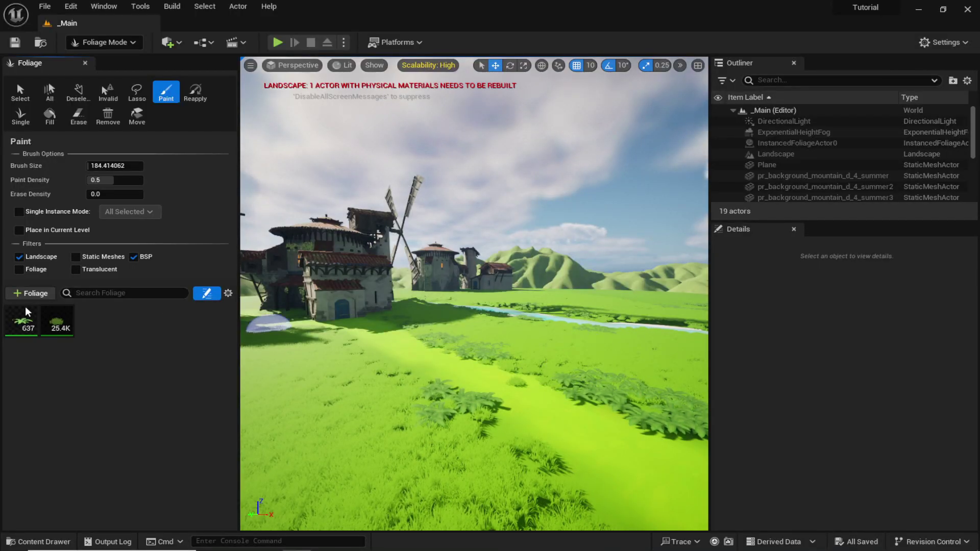
Add the rock meshes SM_R_Rock_01 to 04 and SM_S_Rock_02, 06 and 09 from Stylized_PBR_Nature/Rocks/Assets to the foliage palette.
{"action": "key", "text": "ctrl+space"}
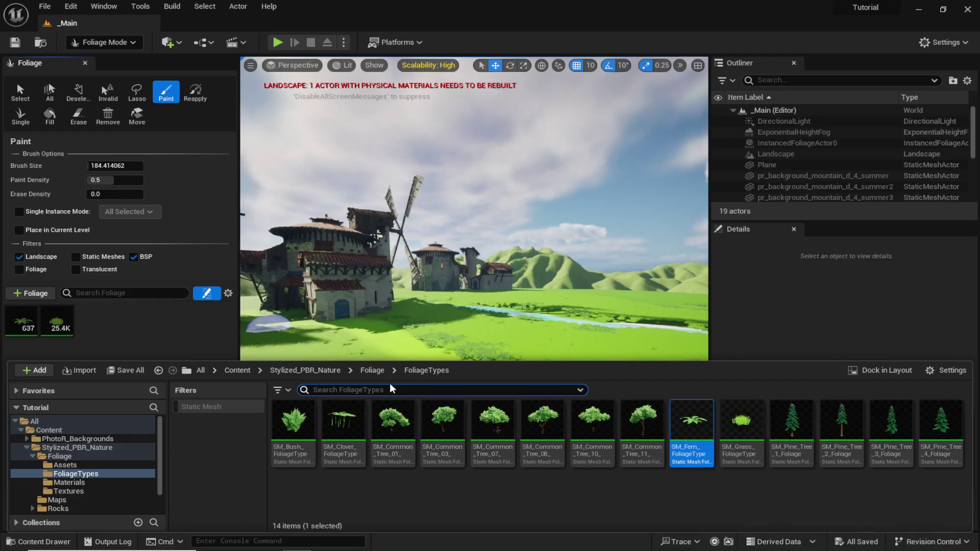
{"action": "left_click", "coordinate": [332, 372]}
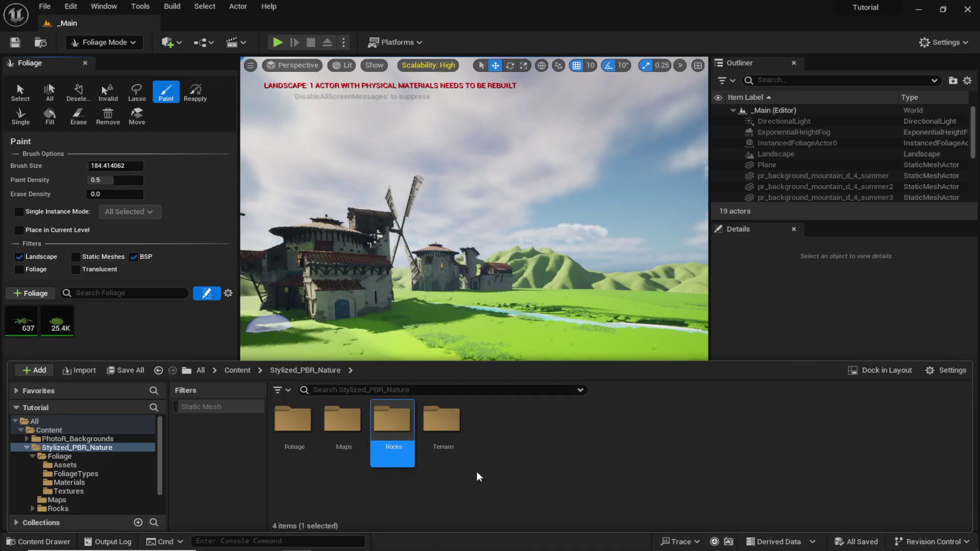
{"action": "double_click", "coordinate": [394, 431]}
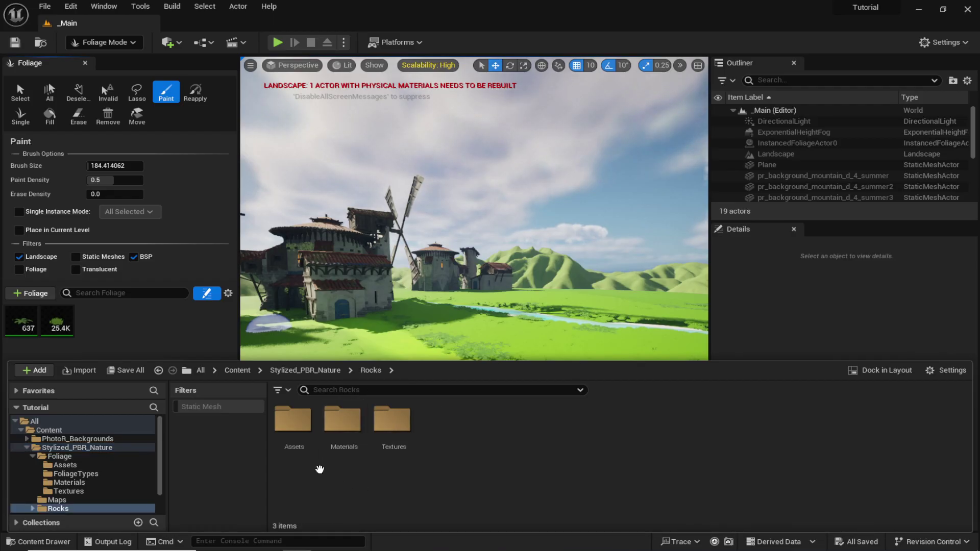
{"action": "double_click", "coordinate": [295, 423]}
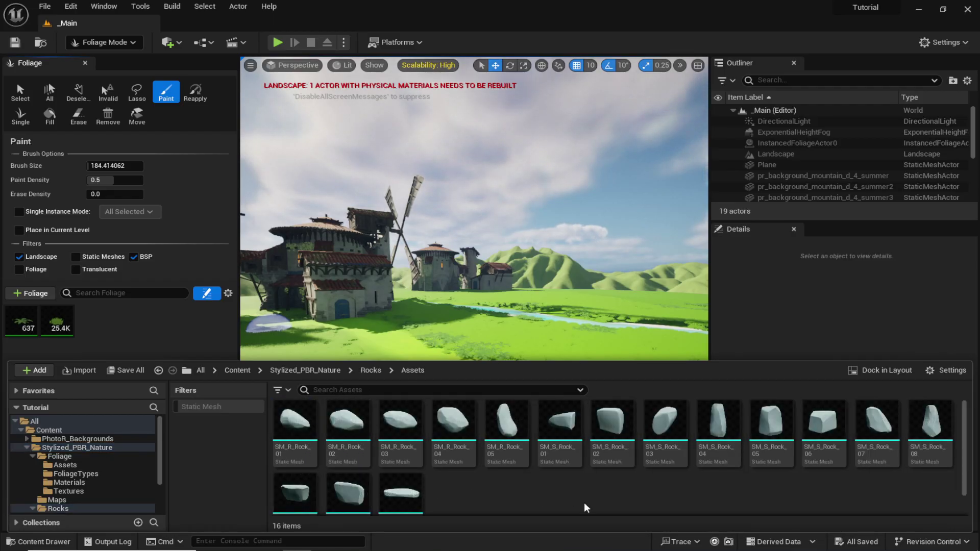
{"action": "left_click", "coordinate": [310, 440]}
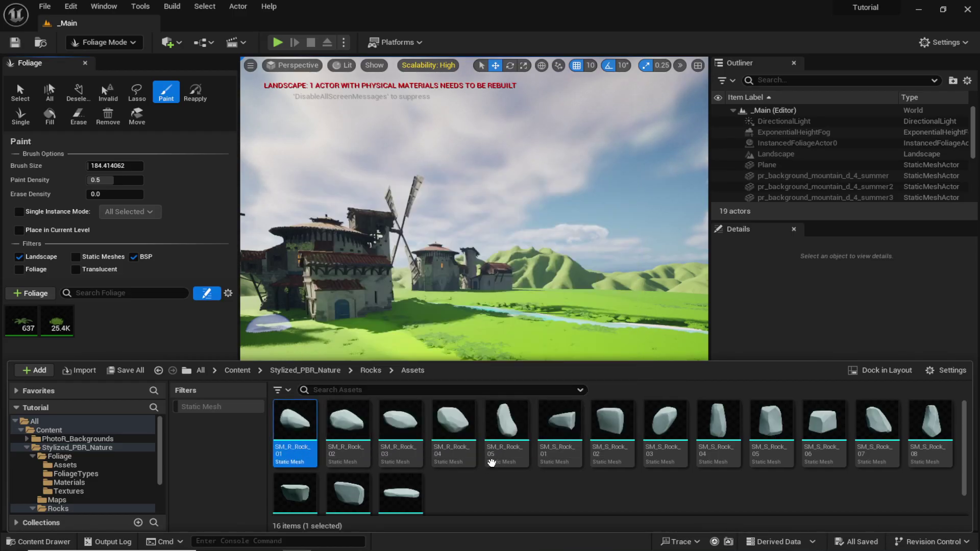
{"action": "left_click", "coordinate": [348, 441], "text": "ctrl"}
{"action": "left_click", "coordinate": [400, 432], "text": "ctrl"}
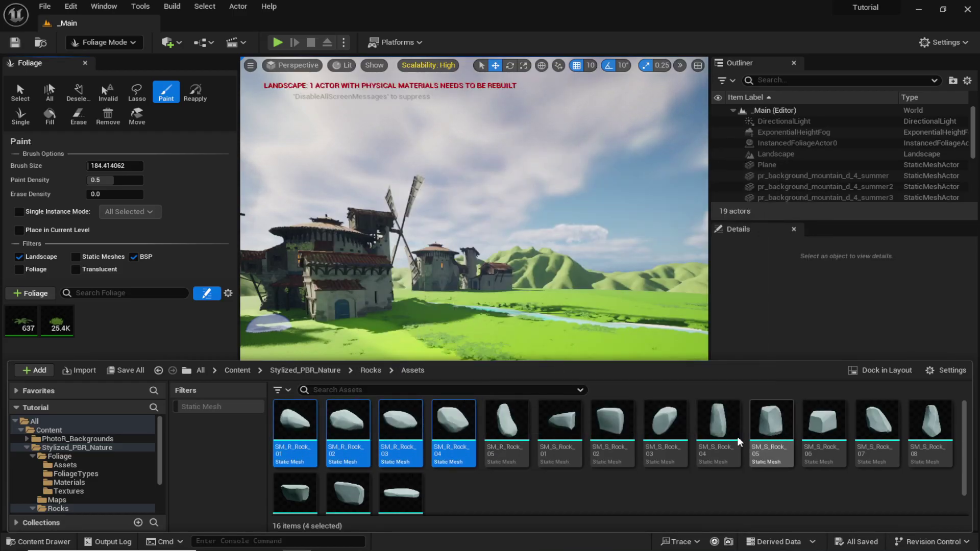
{"action": "left_click", "coordinate": [612, 432], "text": "ctrl"}
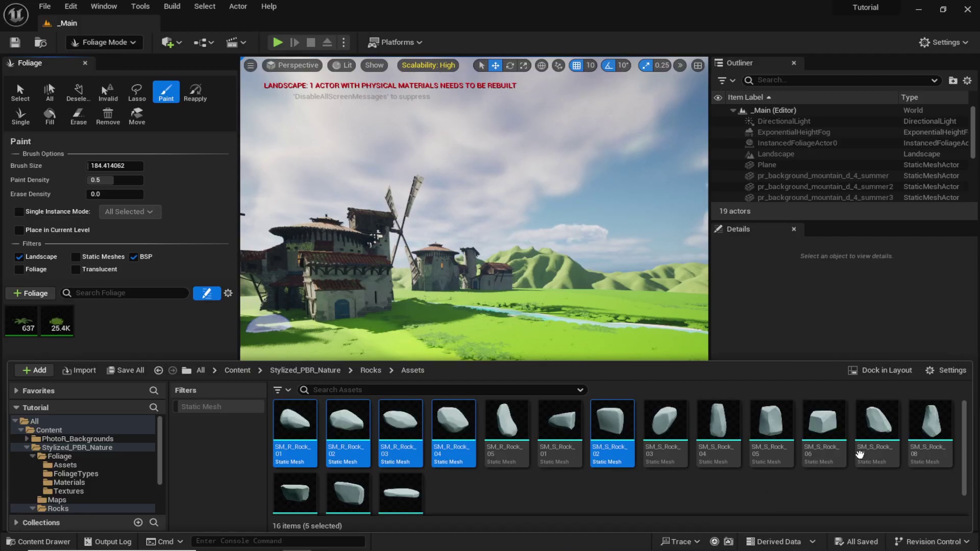
{"action": "left_click", "coordinate": [832, 431], "text": "ctrl"}
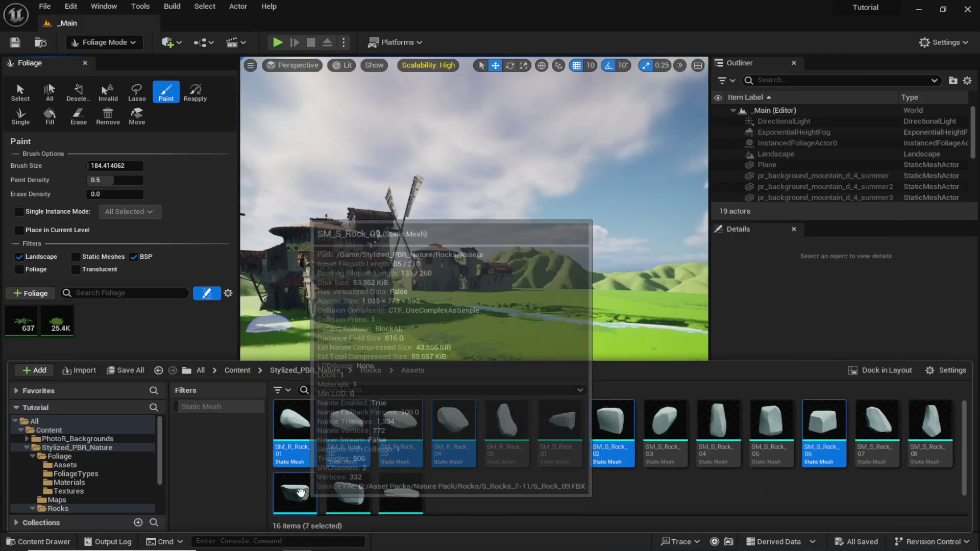
{"action": "left_click", "coordinate": [295, 491], "text": "ctrl"}
{"action": "left_click_drag", "start_coordinate": [308, 423], "coordinate": [130, 343]}
Select all seven rock foliage types, set their Density / 1Kuu to 2 and the brush's Paint Density to 0.2.
{"action": "left_click", "coordinate": [97, 330]}
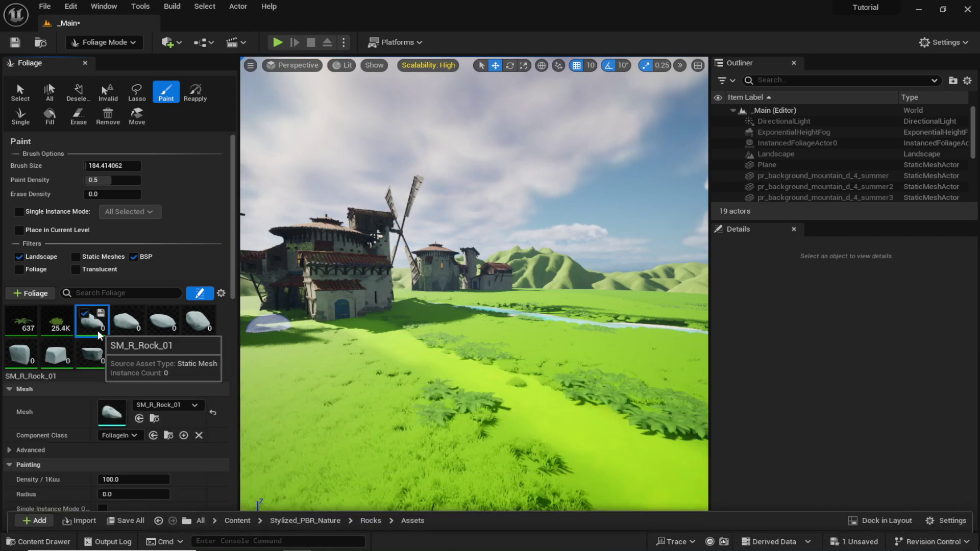
{"action": "left_click", "coordinate": [96, 359], "text": "shift"}
{"action": "scroll", "coordinate": [108, 408], "scroll_direction": "down", "scroll_amount": 4}
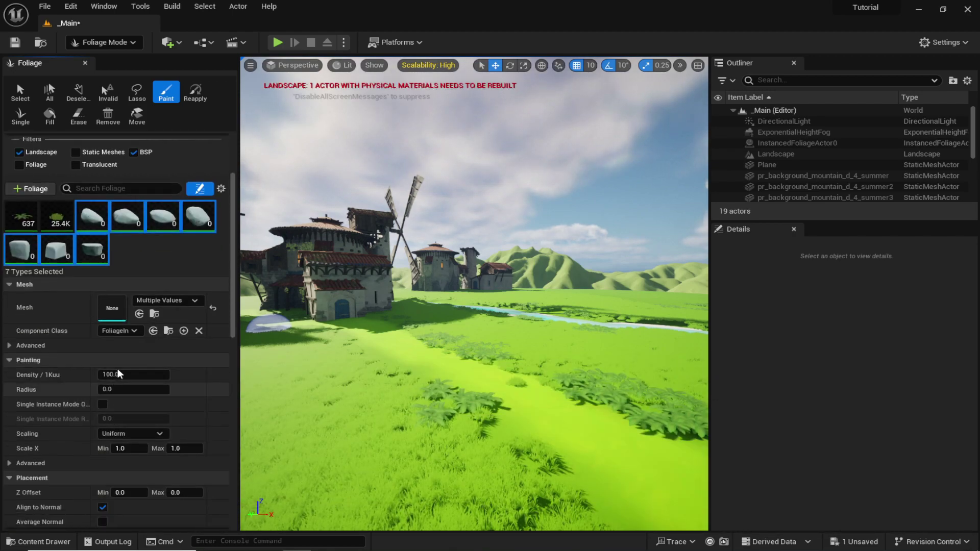
{"action": "left_click", "coordinate": [124, 374]}
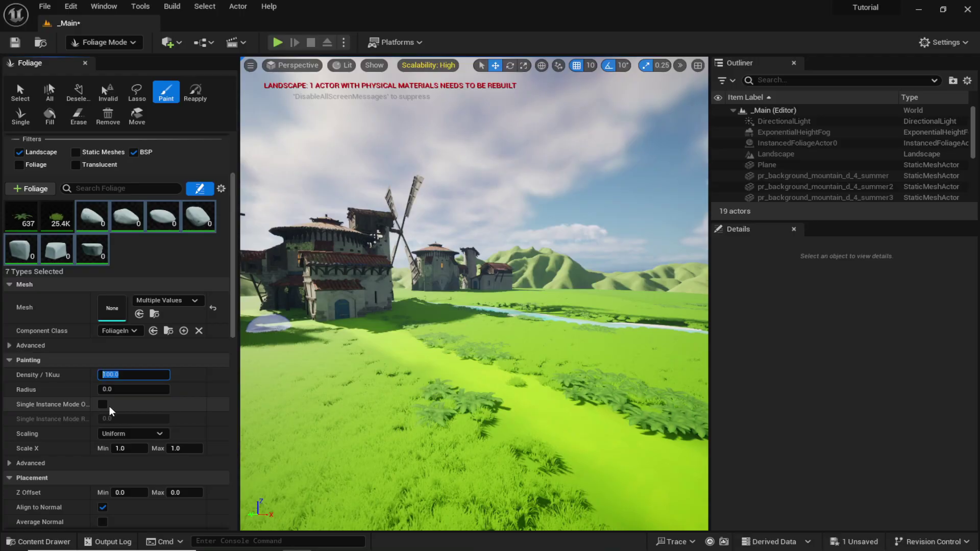
{"action": "type", "text": "2"}
{"action": "key", "text": "Return"}
{"action": "scroll", "coordinate": [142, 180], "scroll_direction": "up", "scroll_amount": 4}
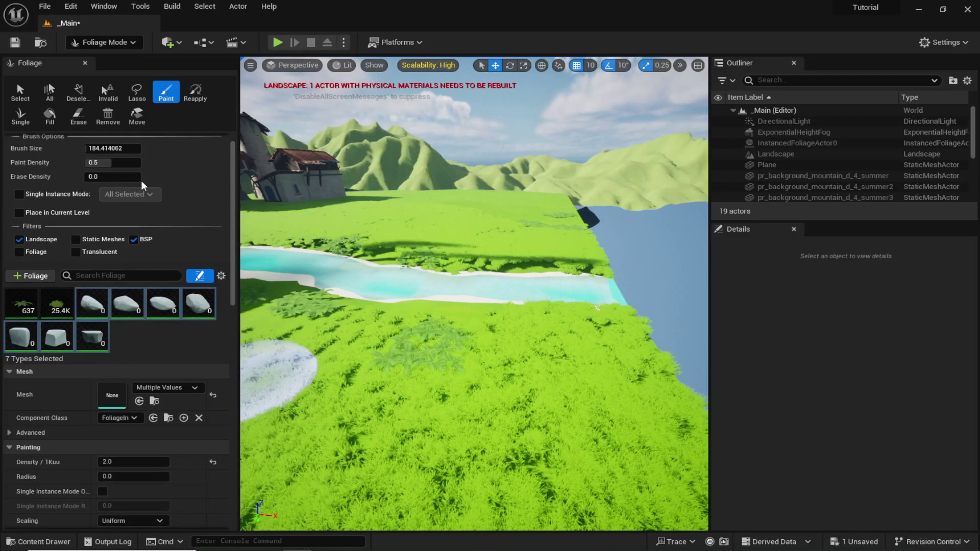
{"action": "left_click", "coordinate": [134, 186]}
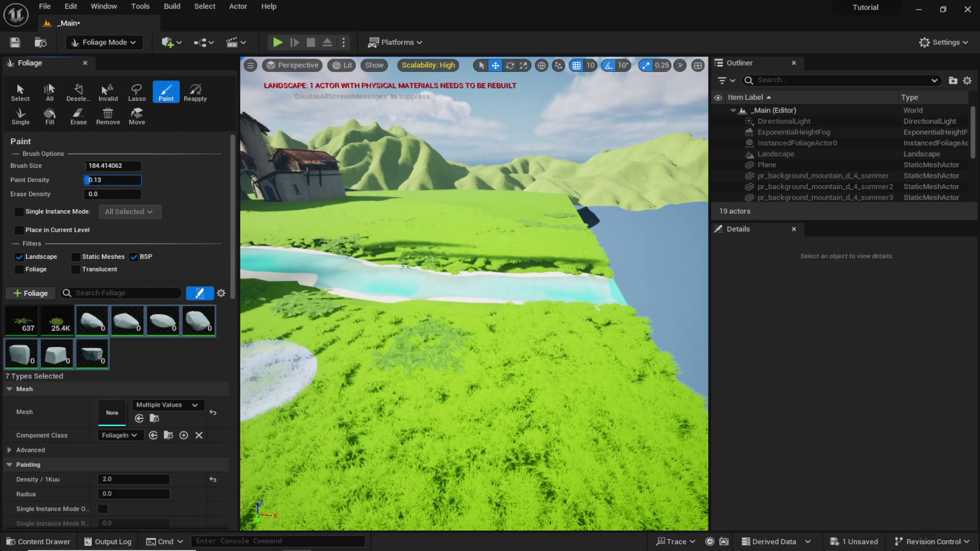
{"action": "type", "text": "0.2"}
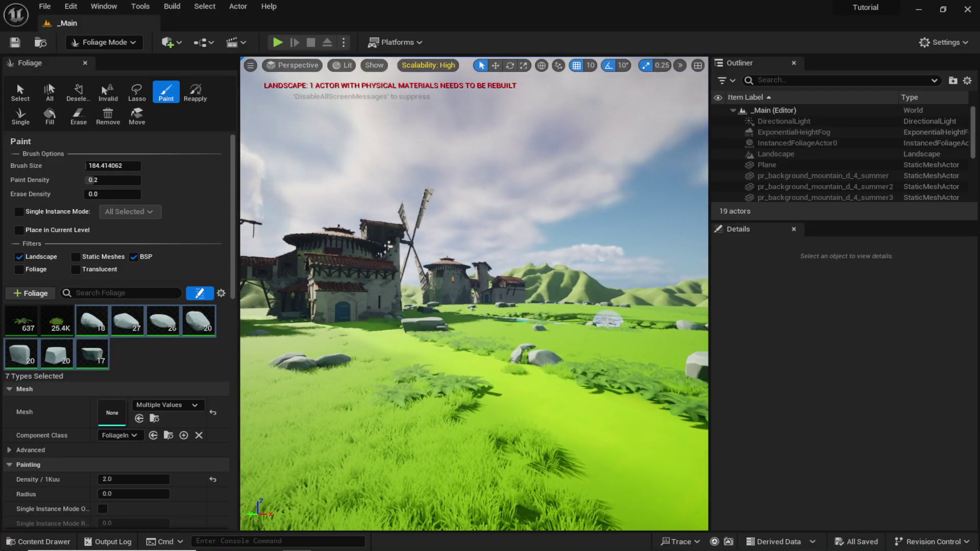
Deactivate the rock foliage types and add the four SM_Pine_Tree foliage types from Foliage/FoliageTypes to the foliage palette.
{"action": "left_click", "coordinate": [83, 313]}
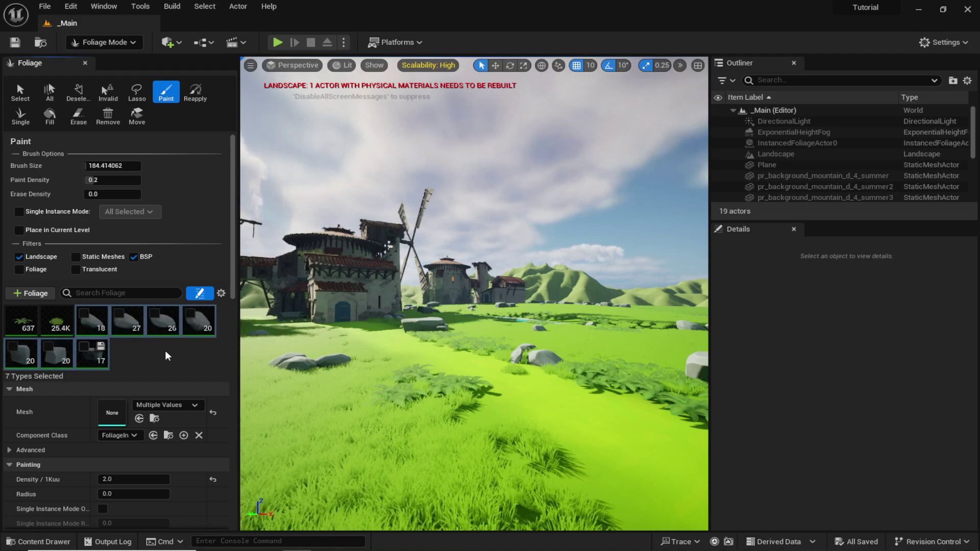
{"action": "key", "text": "ctrl+space"}
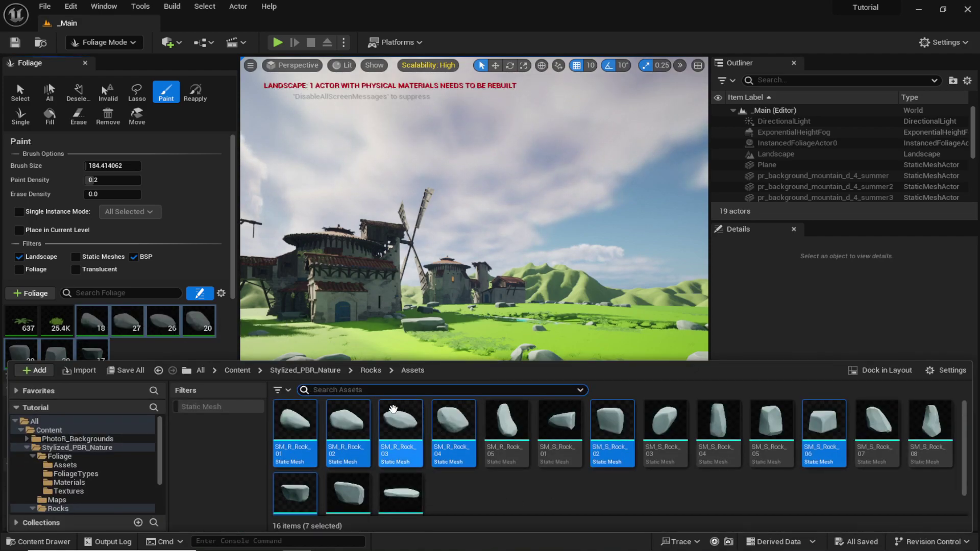
{"action": "left_click", "coordinate": [304, 371]}
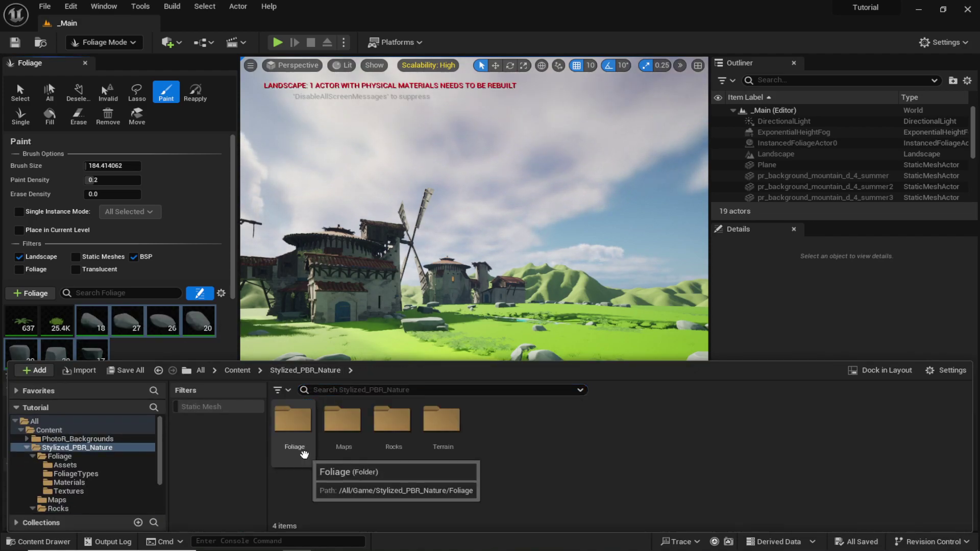
{"action": "double_click", "coordinate": [293, 420]}
{"action": "double_click", "coordinate": [301, 450]}
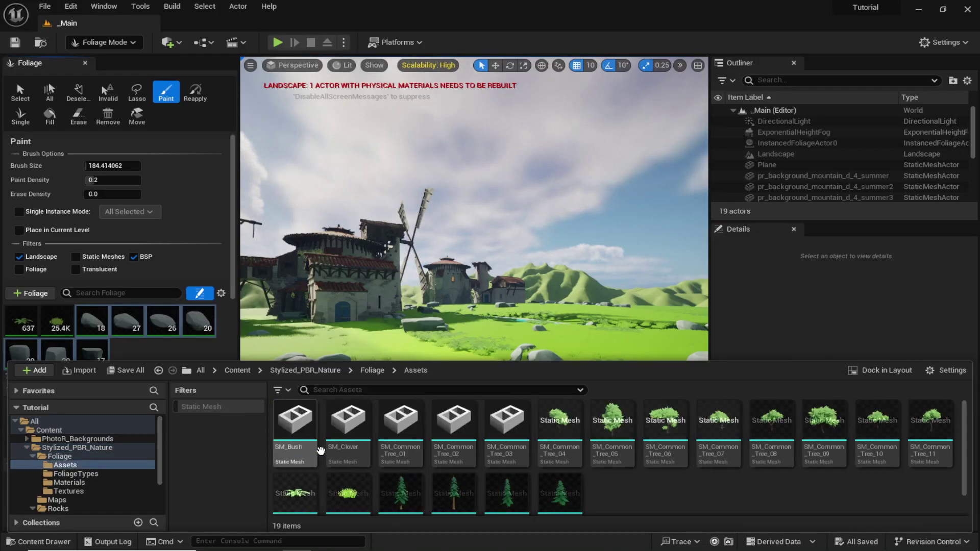
{"action": "left_click", "coordinate": [364, 371]}
{"action": "double_click", "coordinate": [343, 434]}
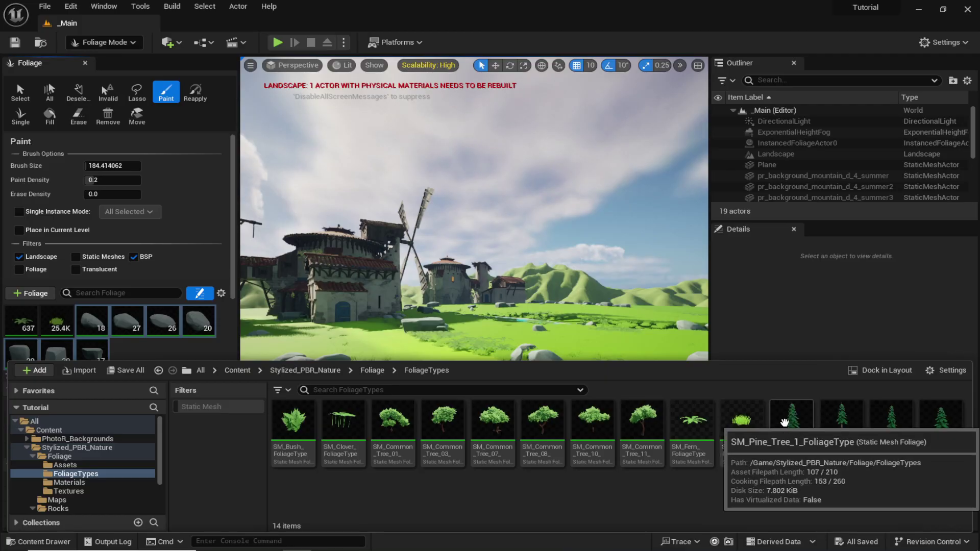
{"action": "left_click", "coordinate": [789, 449]}
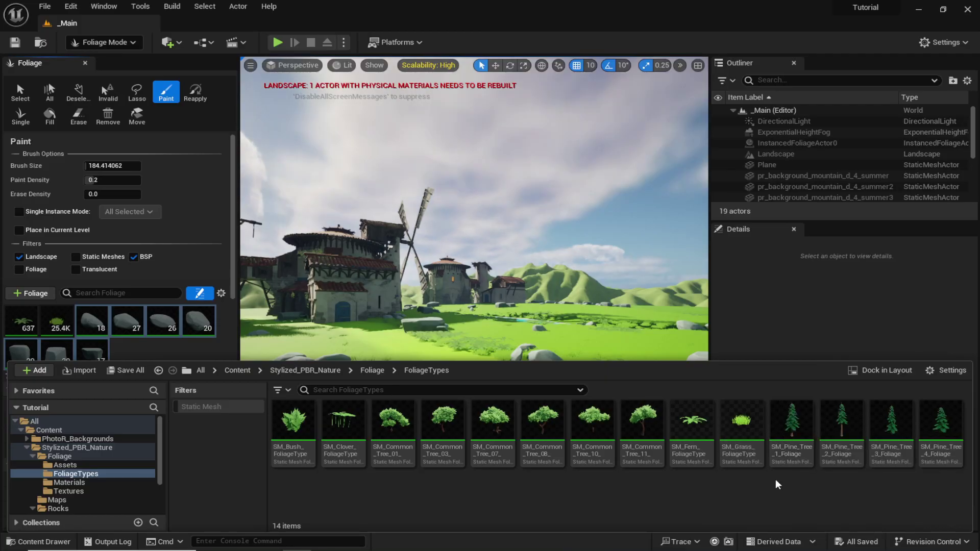
{"action": "left_click", "coordinate": [941, 431], "text": "shift"}
{"action": "left_click_drag", "start_coordinate": [791, 432], "coordinate": [157, 320]}
Select the four pine tree foliage types and set their Density / 1Kuu to 2, leaving Align to Normal off.
{"action": "left_click", "coordinate": [94, 328]}
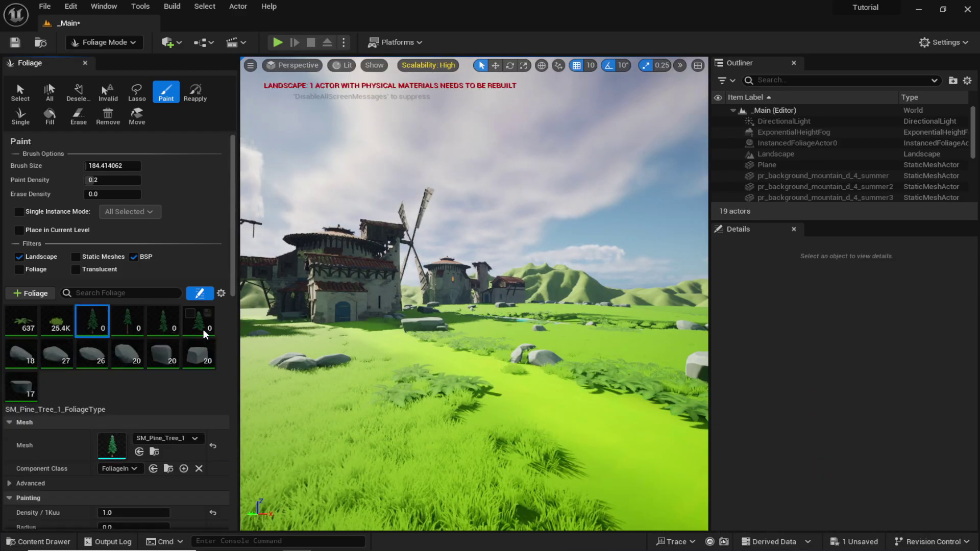
{"action": "left_click", "coordinate": [205, 330], "text": "shift"}
{"action": "scroll", "coordinate": [52, 457], "scroll_direction": "down", "scroll_amount": 5}
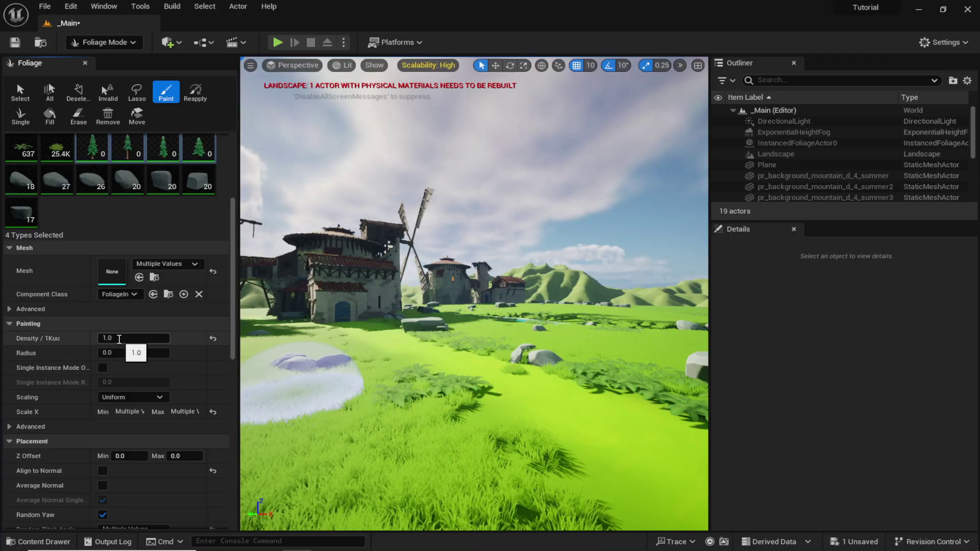
{"action": "key", "text": "Return"}
{"action": "scroll", "coordinate": [53, 421], "scroll_direction": "down", "scroll_amount": 4}
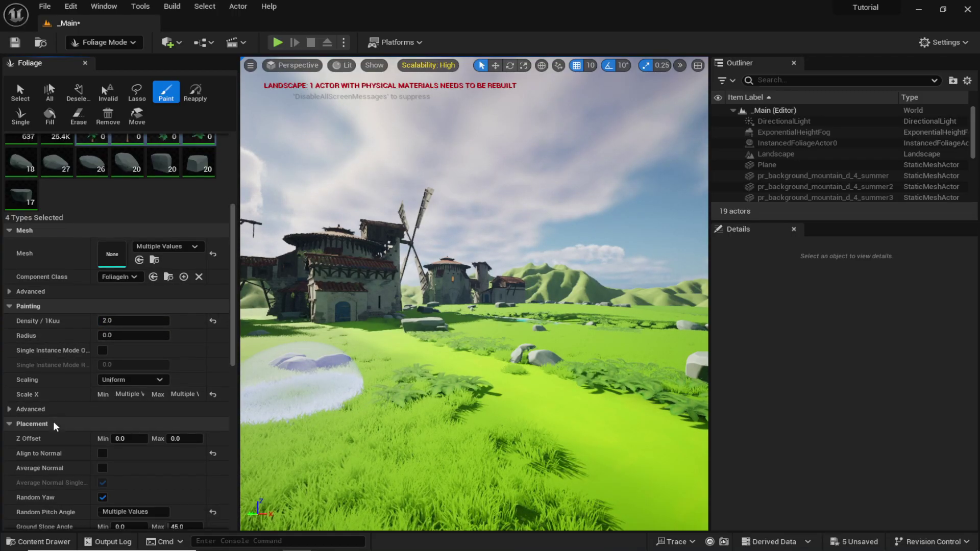
{"action": "left_click", "coordinate": [101, 401]}
{"action": "scroll", "coordinate": [94, 391], "scroll_direction": "up", "scroll_amount": 5}
{"action": "scroll", "coordinate": [94, 391], "scroll_direction": "down", "scroll_amount": 3}
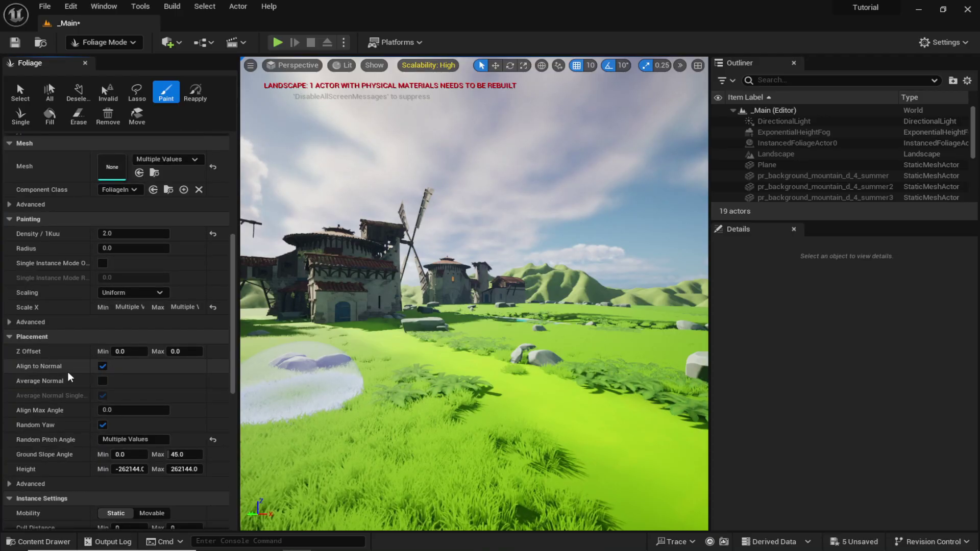
{"action": "left_click", "coordinate": [100, 366]}
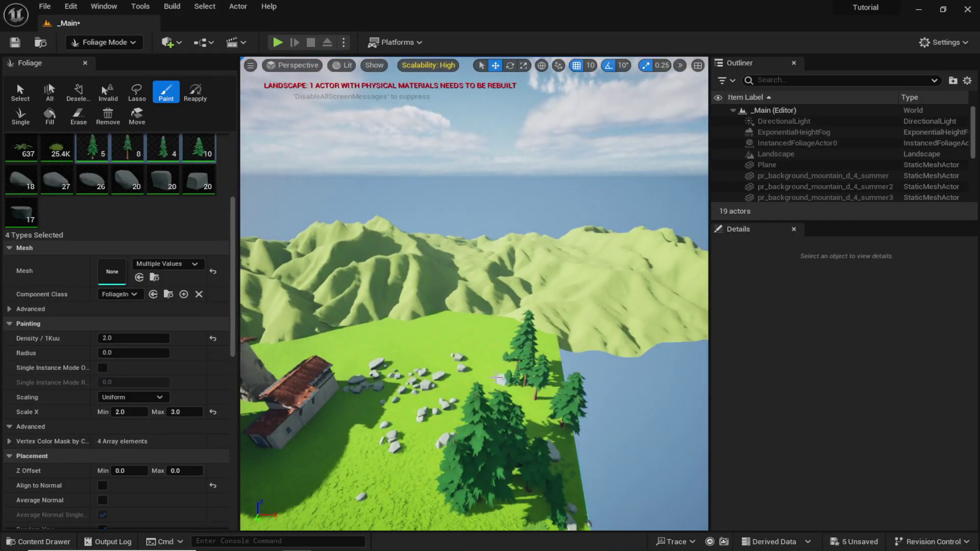
Paint pine trees over the hills behind the houses with Static Meshes enabled and Paint Density 0.48, undoing a misplaced stroke.
{"action": "scroll", "coordinate": [118, 307], "scroll_direction": "up", "scroll_amount": 5}
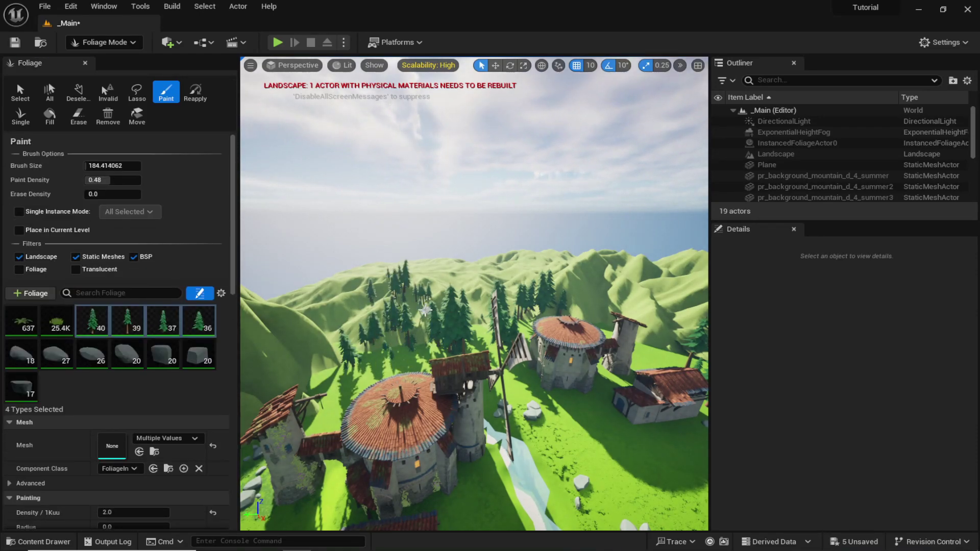
{"action": "key", "text": "ctrl+z"}
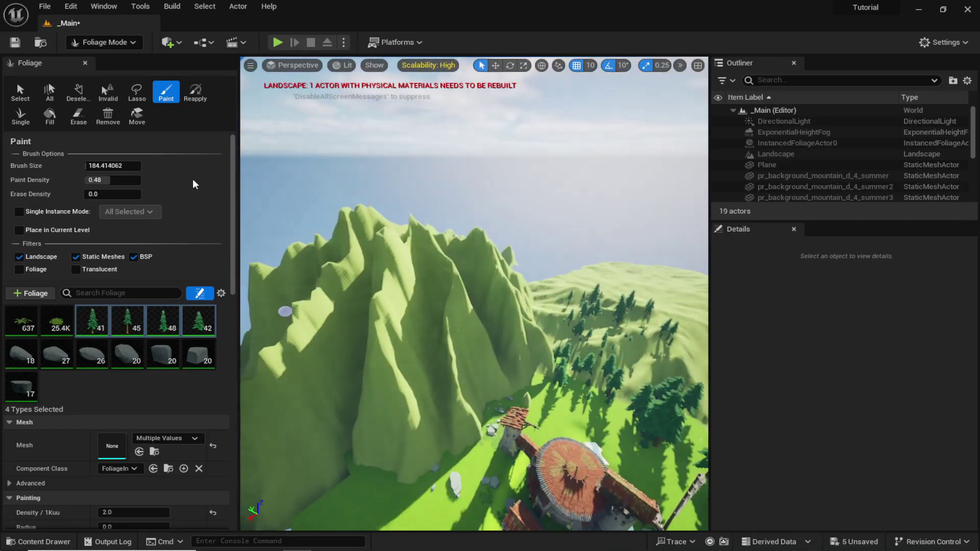
{"action": "scroll", "coordinate": [85, 277], "scroll_direction": "down", "scroll_amount": 5}
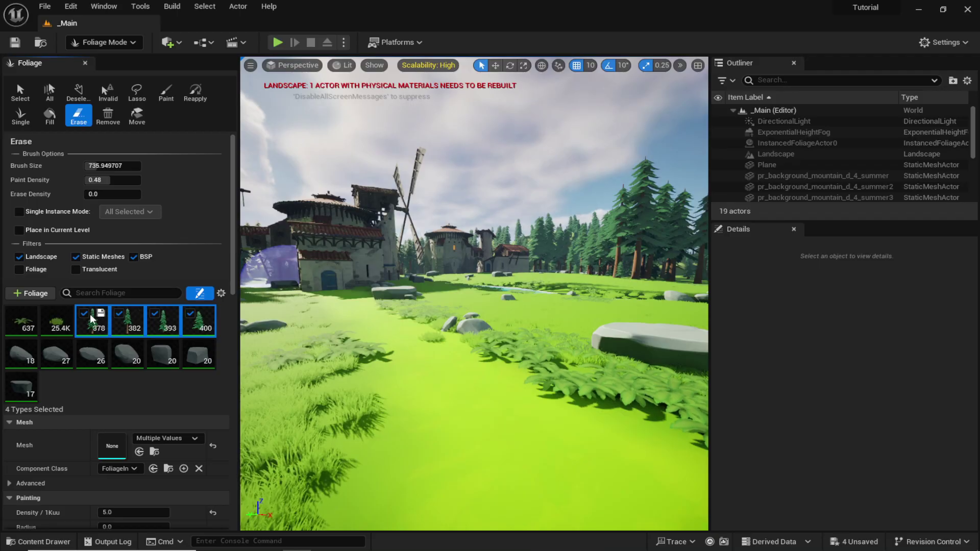
Deactivate the pine tree foliage types and add the six SM_Common_Tree foliage types to the foliage palette.
{"action": "left_click", "coordinate": [86, 314]}
{"action": "key", "text": "ctrl+space"}
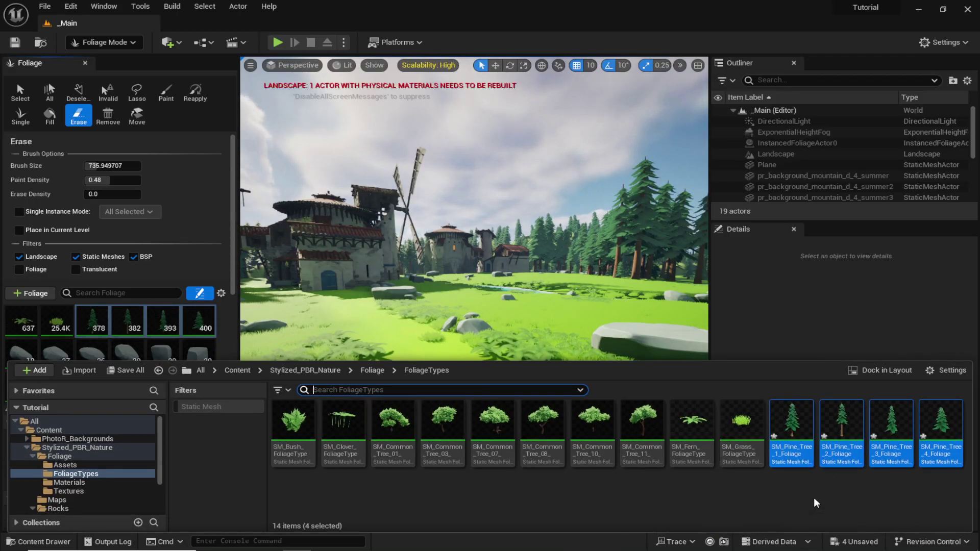
{"action": "left_click", "coordinate": [436, 504]}
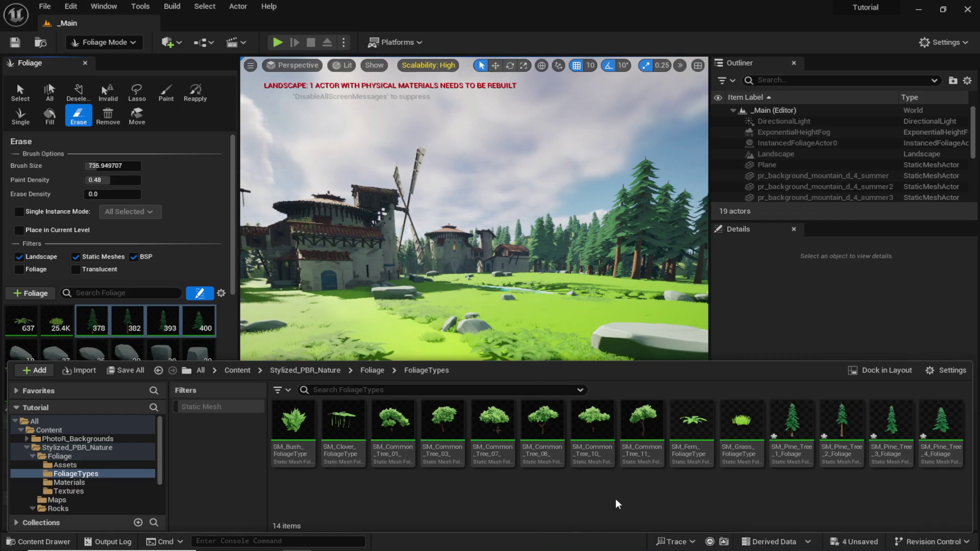
{"action": "left_click", "coordinate": [636, 443]}
{"action": "left_click", "coordinate": [436, 448], "text": "ctrl"}
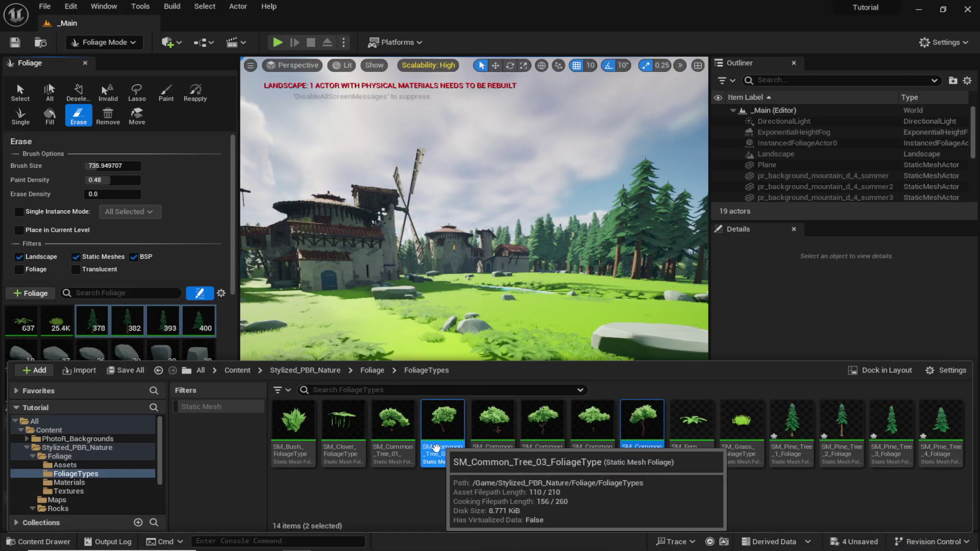
{"action": "left_click", "coordinate": [593, 429], "text": "ctrl"}
{"action": "left_click", "coordinate": [542, 429], "text": "ctrl"}
{"action": "left_click_drag", "start_coordinate": [440, 434], "coordinate": [153, 334]}
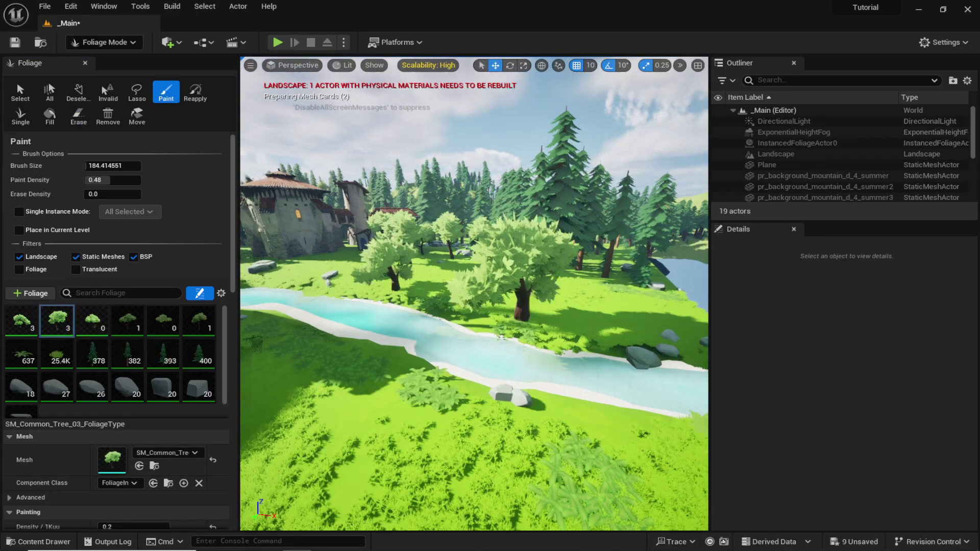
Place individual common trees such as SM_Common_Tree_06 from Foliage/Assets in front of the houses, and save all unsaved content.
{"action": "right_click_drag", "start_coordinate": [474, 294], "coordinate": [372, 317]}
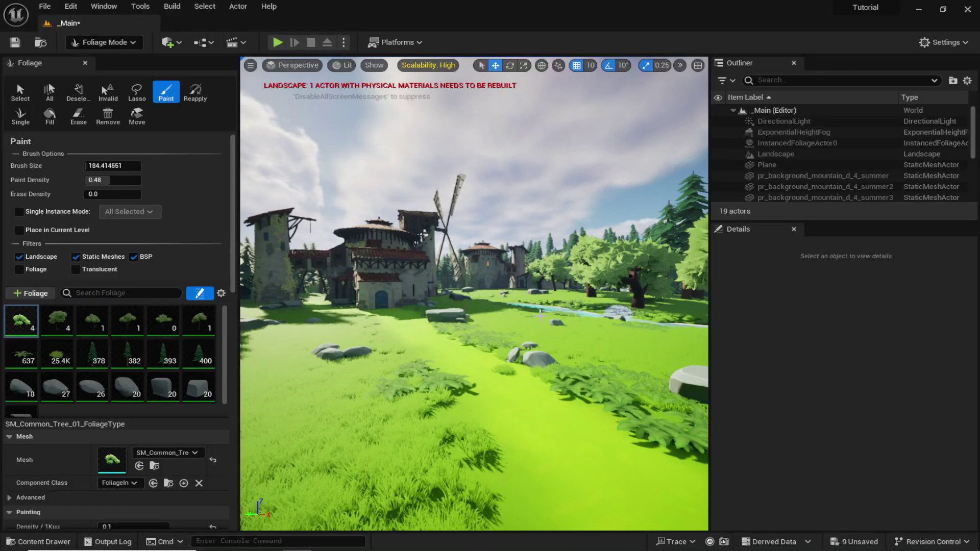
{"action": "key", "text": "ctrl+space"}
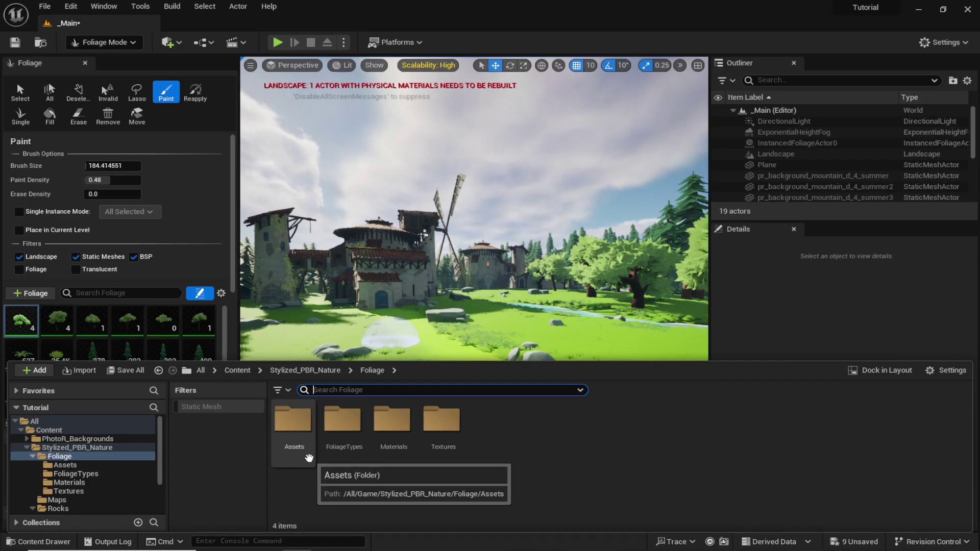
{"action": "double_click", "coordinate": [293, 424]}
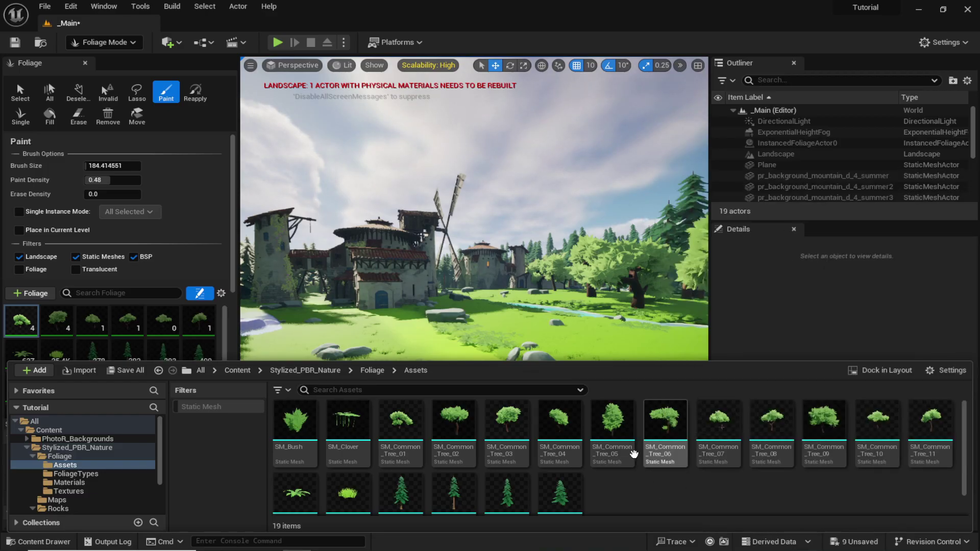
{"action": "left_click_drag", "start_coordinate": [666, 445], "coordinate": [508, 275]}
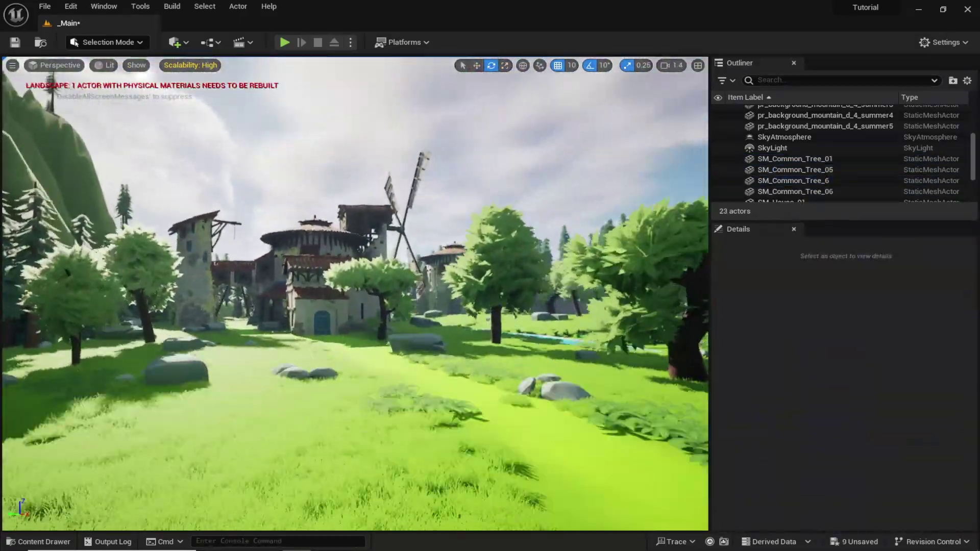
{"action": "left_click", "coordinate": [860, 543]}
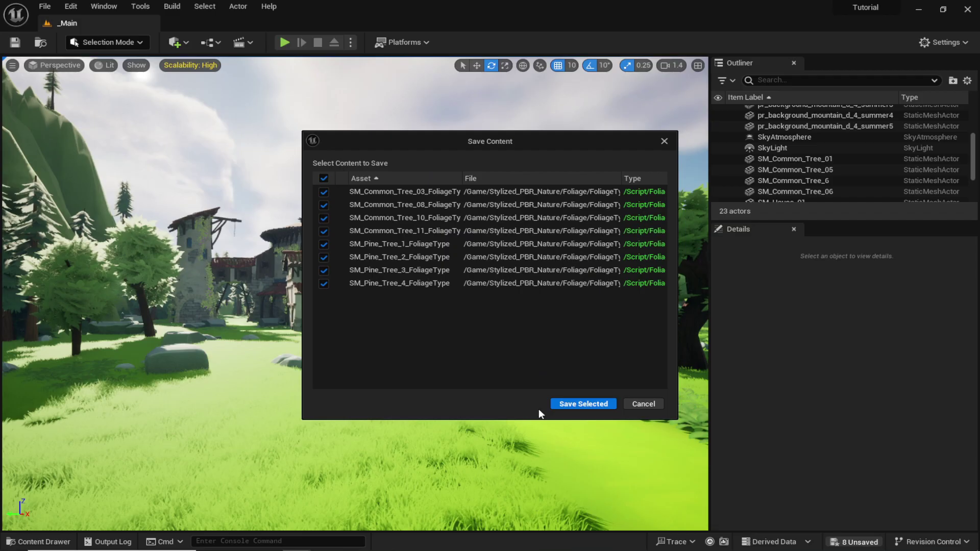
{"action": "left_click", "coordinate": [577, 404]}
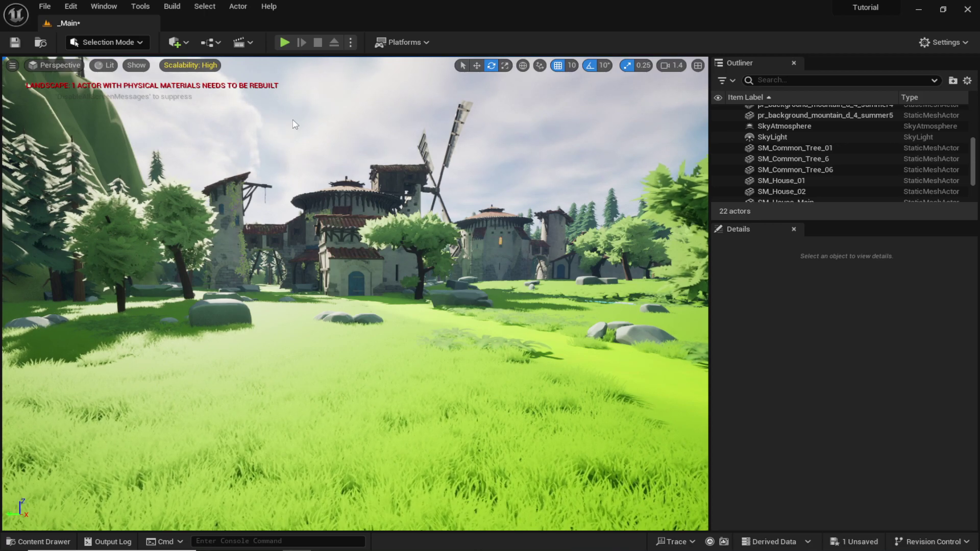
Add a Post Process Volume to the level and enable its Infinite Extent (Unbound) option.
{"action": "left_click", "coordinate": [178, 46]}
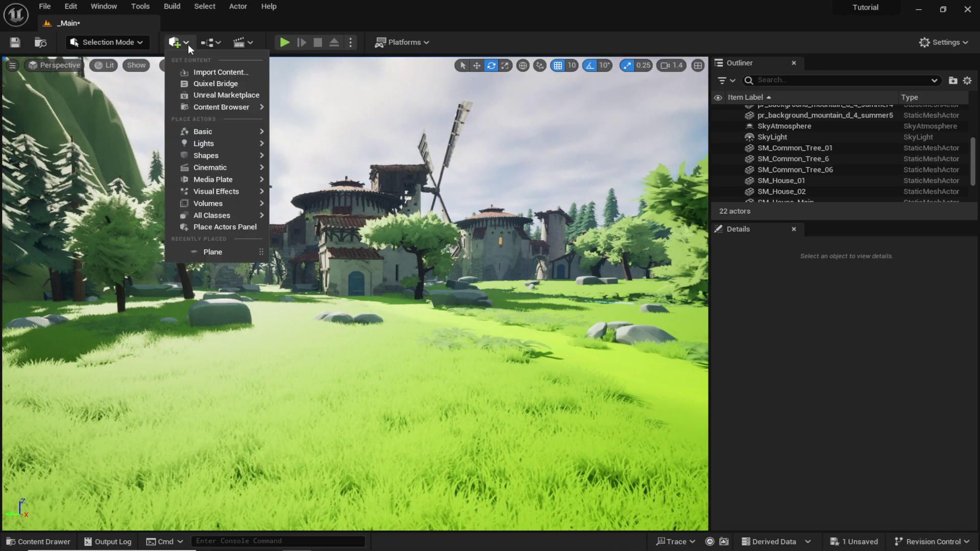
{"action": "mouse_move", "coordinate": [220, 196]}
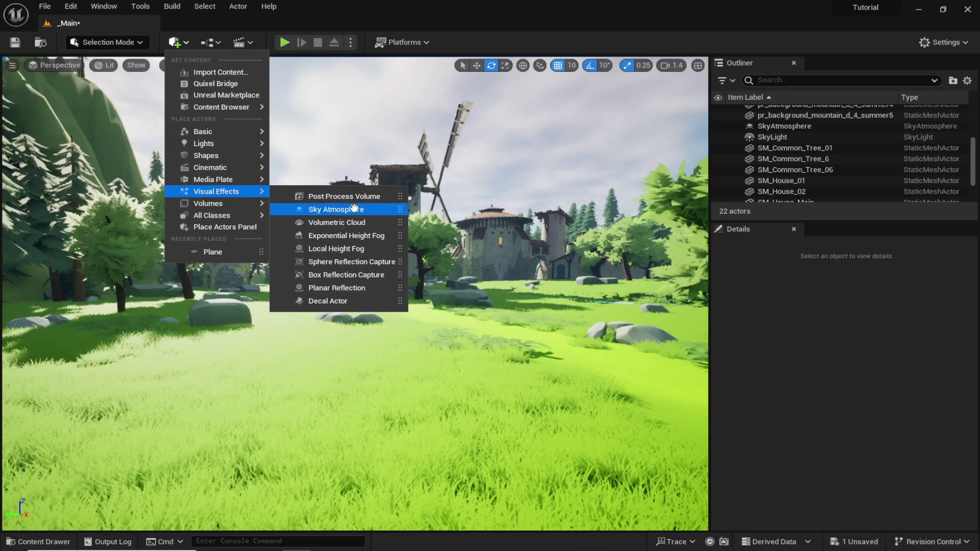
{"action": "left_click", "coordinate": [331, 196]}
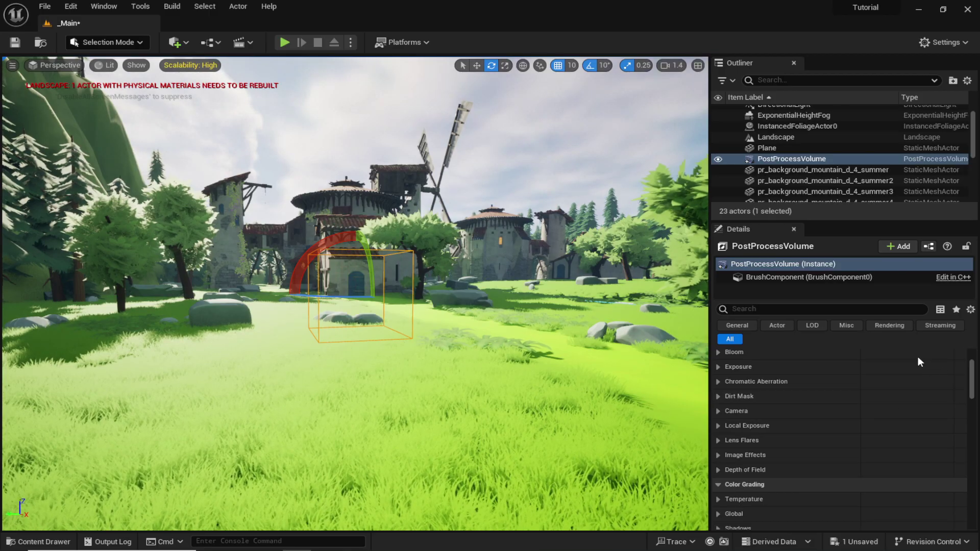
{"action": "left_click", "coordinate": [743, 310]}
{"action": "type", "text": "infini"}
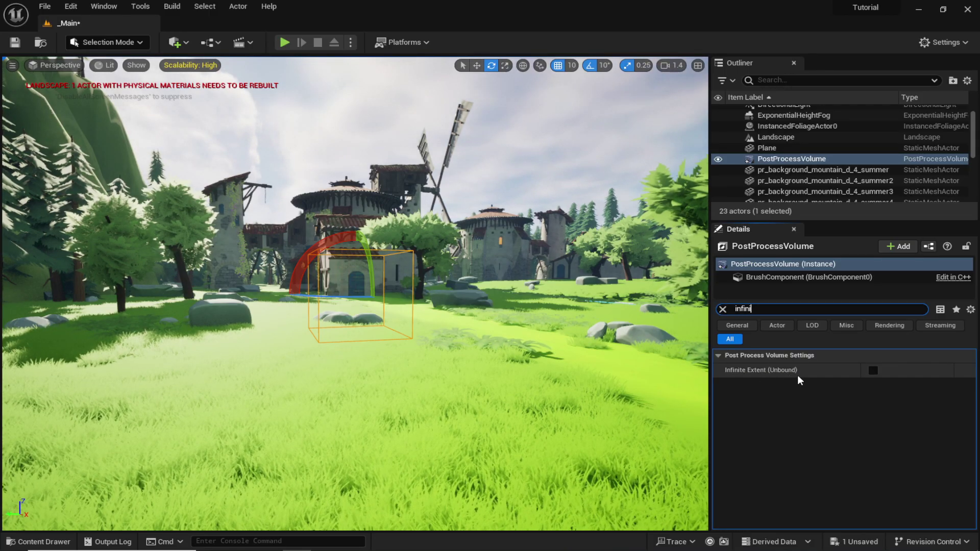
{"action": "left_click", "coordinate": [874, 370]}
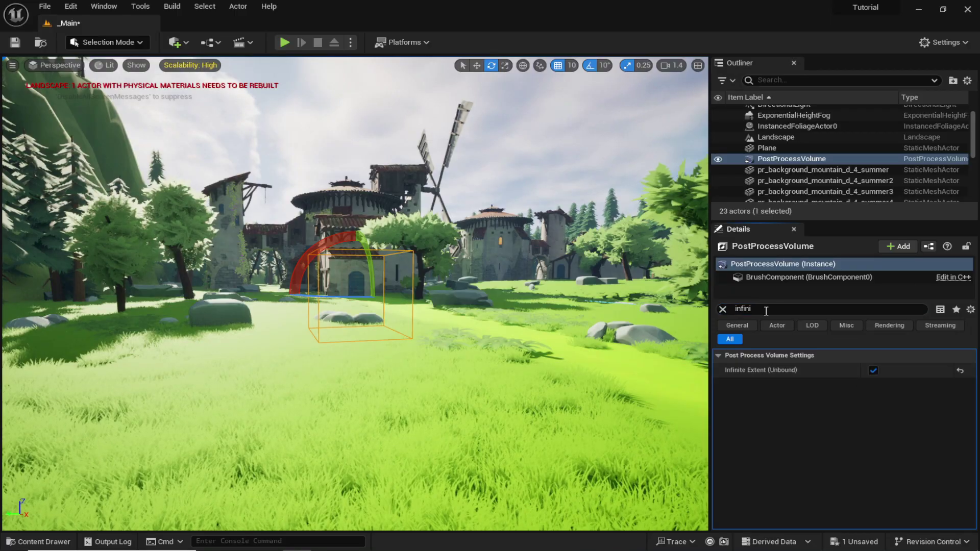
{"action": "left_click", "coordinate": [723, 309]}
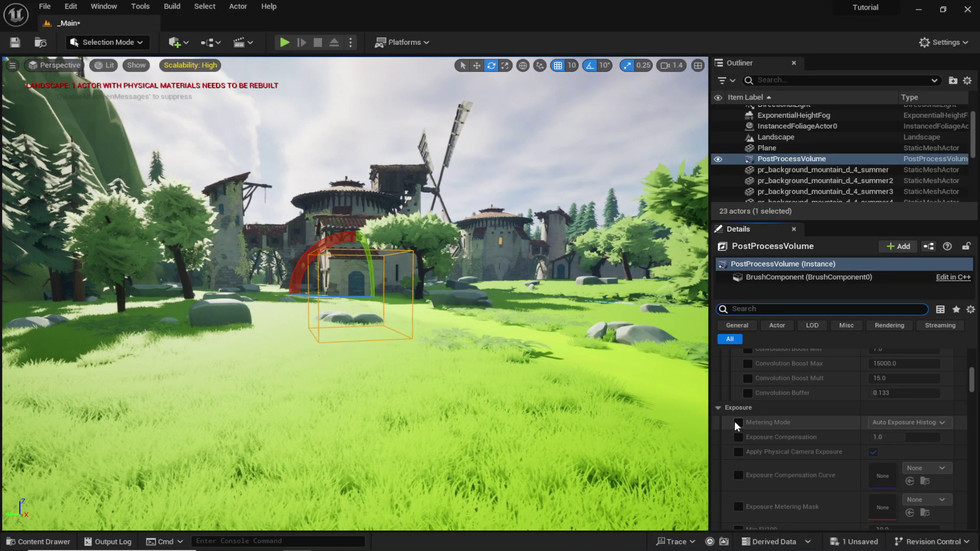
Override the post process volume's exposure with Metering Mode set to Manual and Exposure Compensation set to 10.
{"action": "left_click", "coordinate": [738, 423]}
{"action": "left_click", "coordinate": [738, 436]}
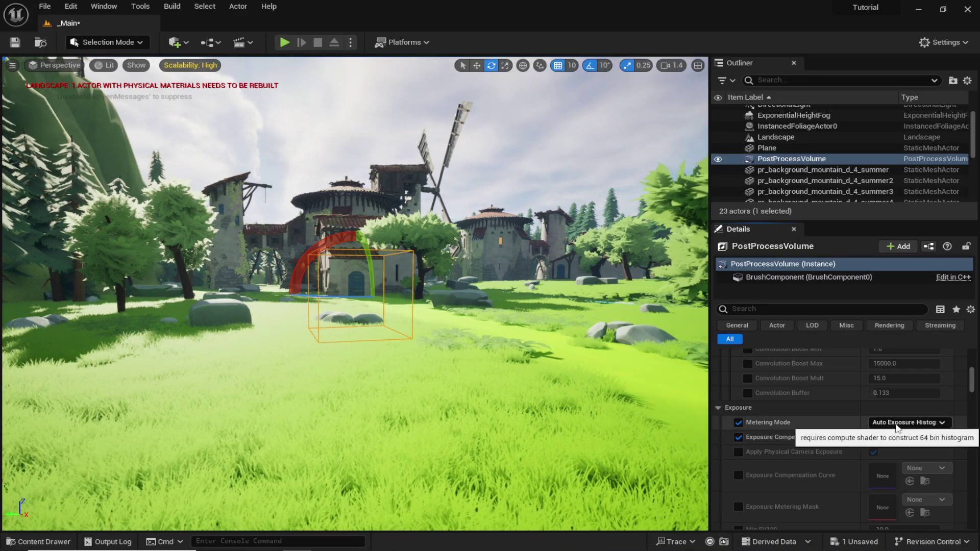
{"action": "left_click", "coordinate": [890, 423]}
{"action": "left_click", "coordinate": [884, 452]}
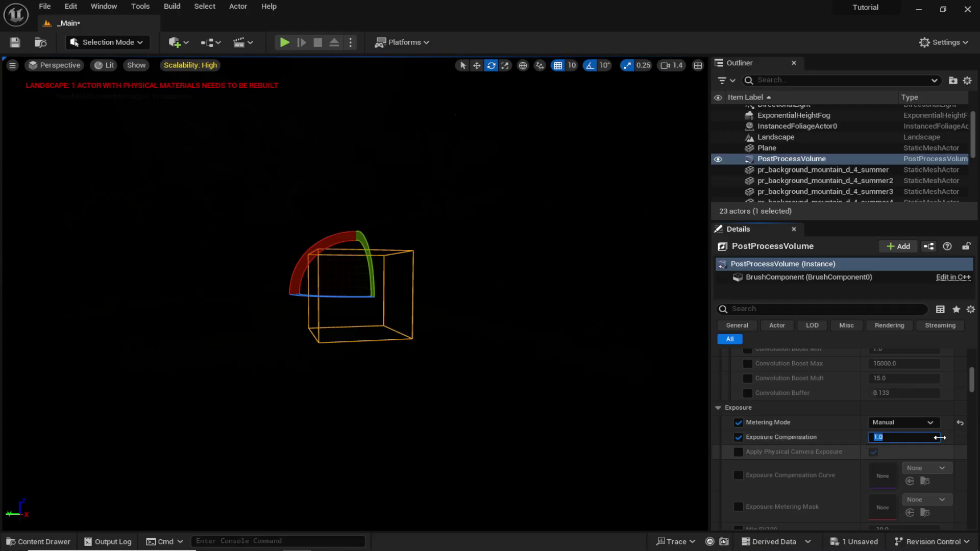
{"action": "type", "text": "10"}
{"action": "key", "text": "Return"}
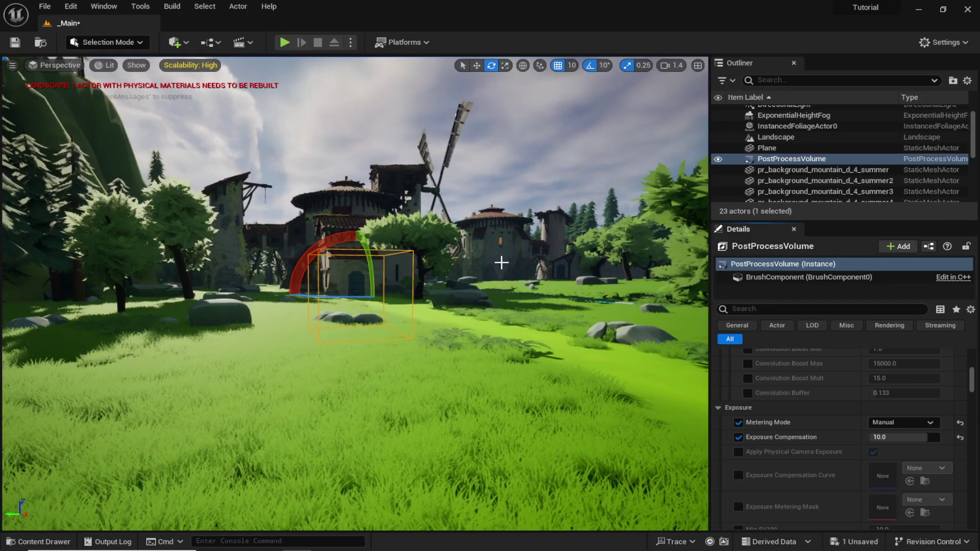
Enable the post process volume's global color grading Saturation and set it to 1.1.
{"action": "scroll", "coordinate": [756, 356], "scroll_direction": "down", "scroll_amount": 10}
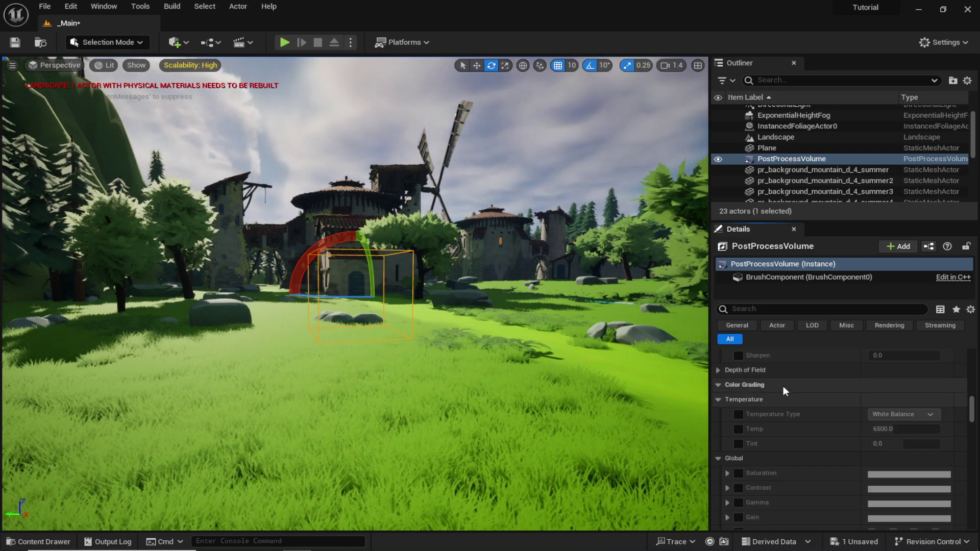
{"action": "scroll", "coordinate": [742, 400], "scroll_direction": "down", "scroll_amount": 1}
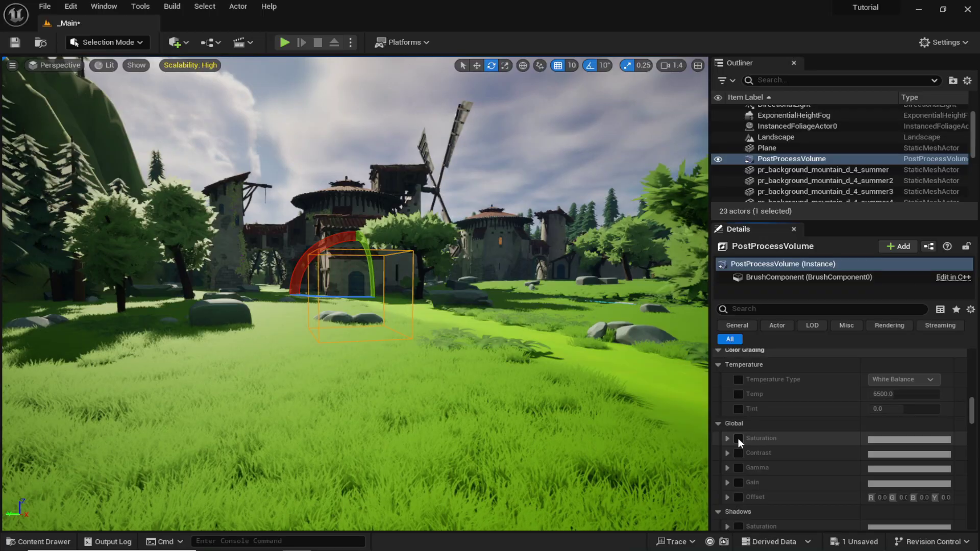
{"action": "left_click", "coordinate": [738, 438]}
{"action": "left_click", "coordinate": [727, 438]}
{"action": "scroll", "coordinate": [742, 468], "scroll_direction": "down", "scroll_amount": 2}
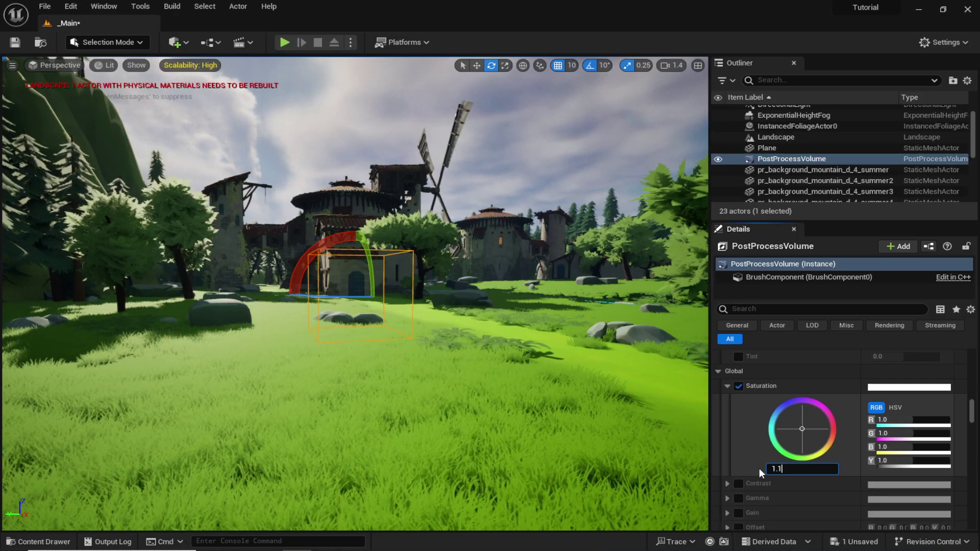
{"action": "scroll", "coordinate": [759, 467], "scroll_direction": "down", "scroll_amount": 15}
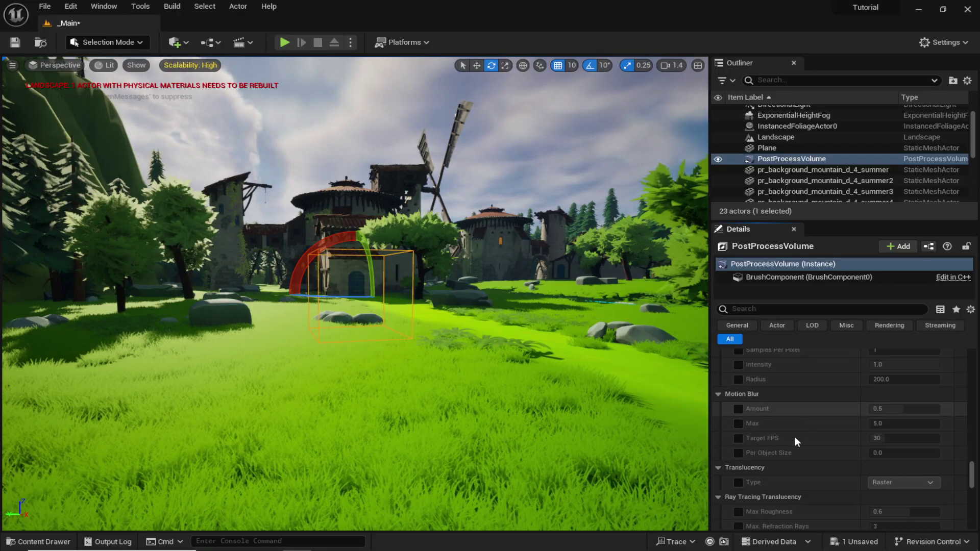
{"action": "scroll", "coordinate": [803, 421], "scroll_direction": "up", "scroll_amount": 10}
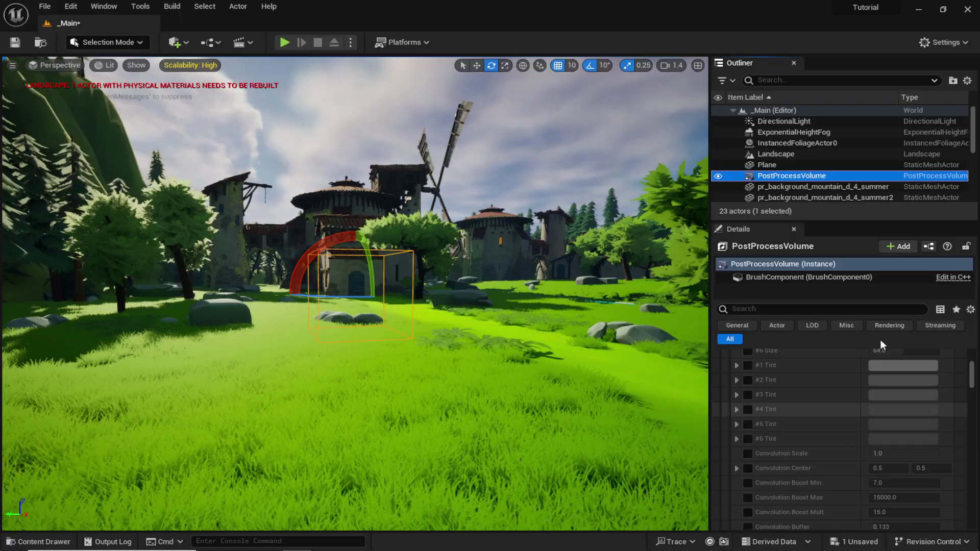
Set the VolumetricCloud actor's Layer Bottom Altitude to 20.
{"action": "scroll", "coordinate": [795, 140], "scroll_direction": "down", "scroll_amount": 5}
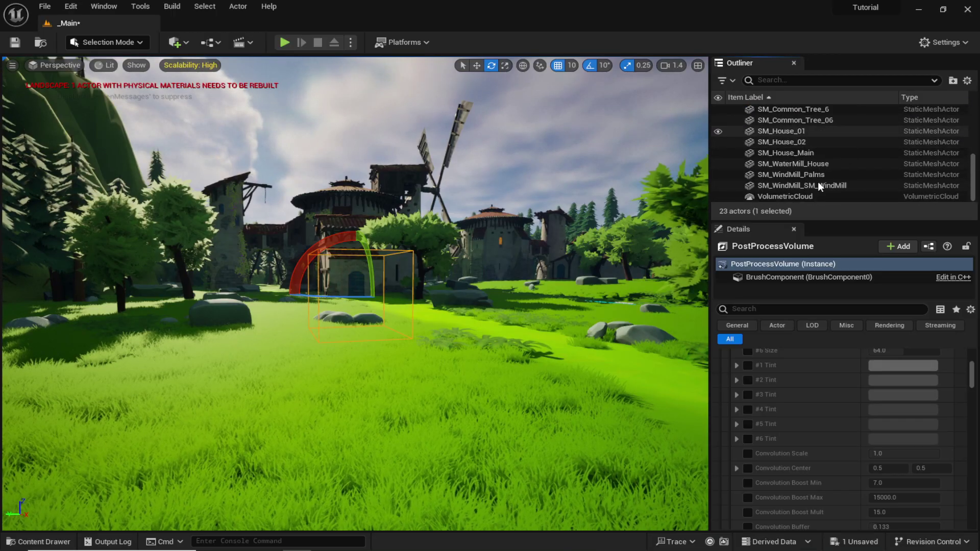
{"action": "left_click", "coordinate": [787, 197]}
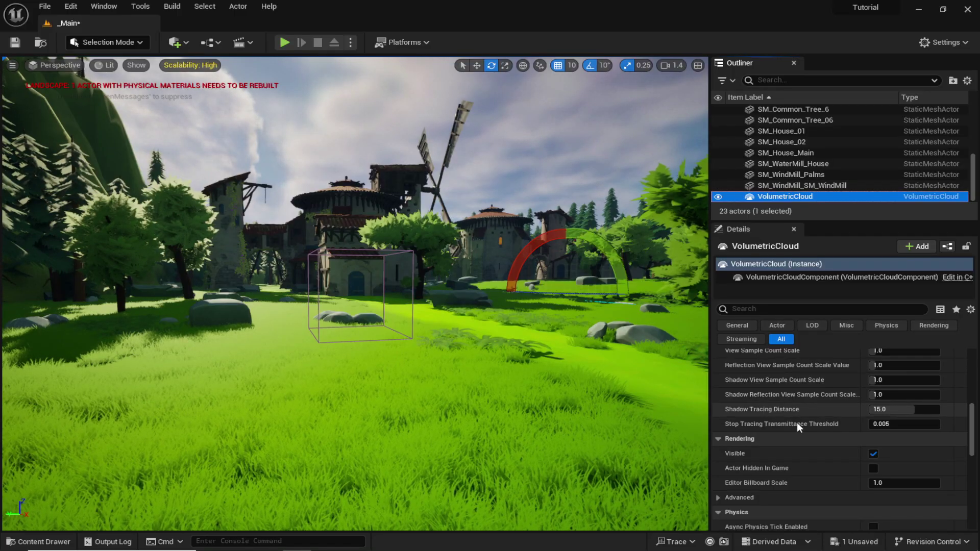
{"action": "scroll", "coordinate": [798, 422], "scroll_direction": "up", "scroll_amount": 10}
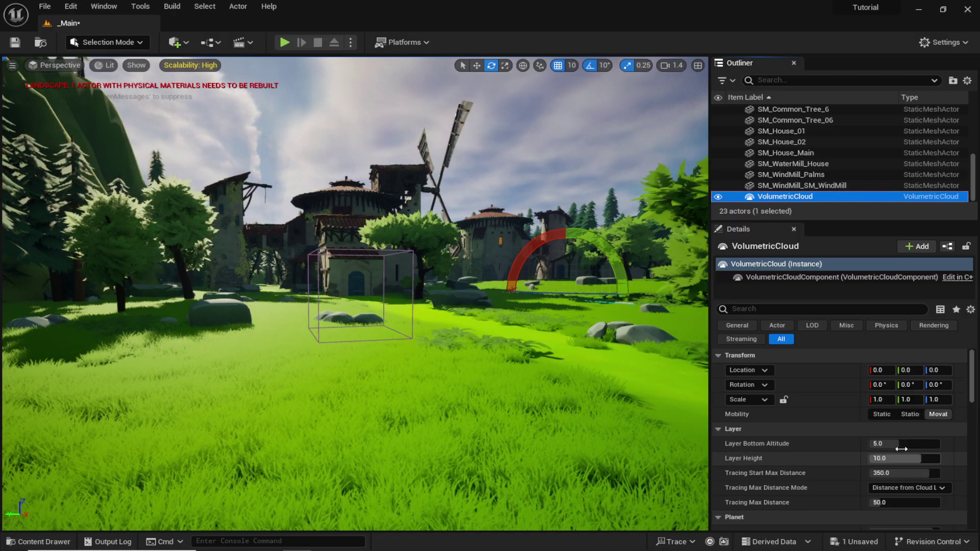
{"action": "left_click_drag", "start_coordinate": [896, 445], "coordinate": [939, 443]}
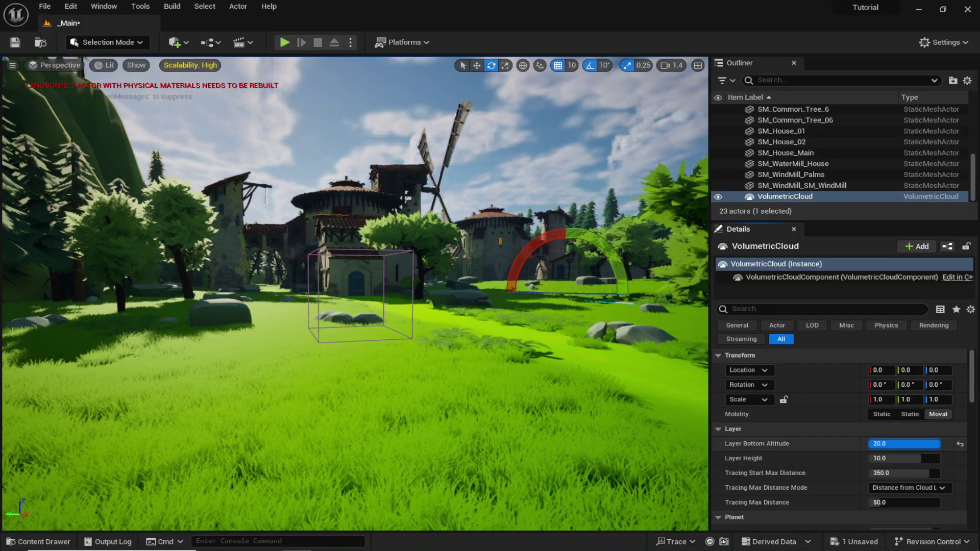
Rotate the directional light so that warm sunlight falls on the fronts of the houses and windmill.
{"action": "right_click_drag", "start_coordinate": [467, 336], "coordinate": [451, 313]}
{"action": "key", "text": "w"}
{"action": "key", "text": "d"}
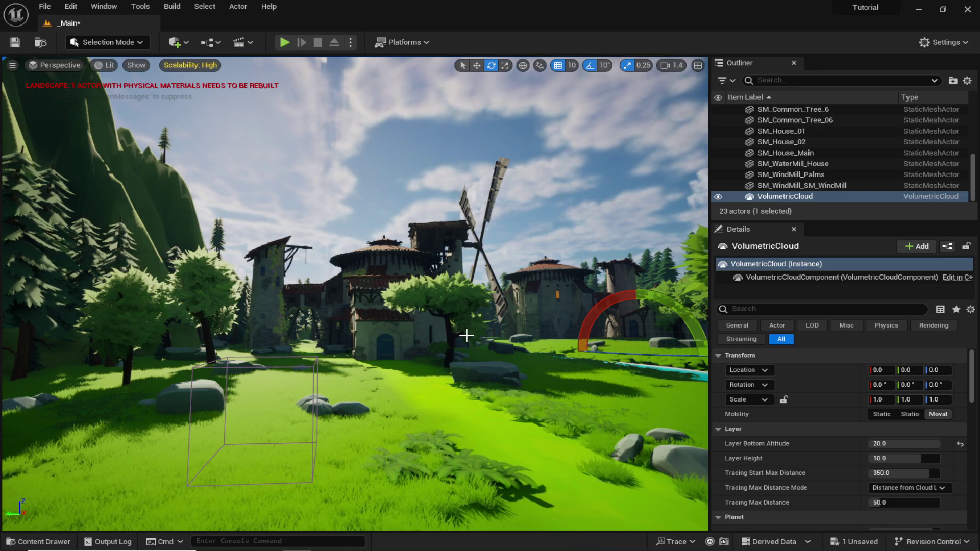
{"action": "right_click_drag", "start_coordinate": [490, 279], "coordinate": [412, 272]}
{"action": "key", "text": "ctrl+l"}
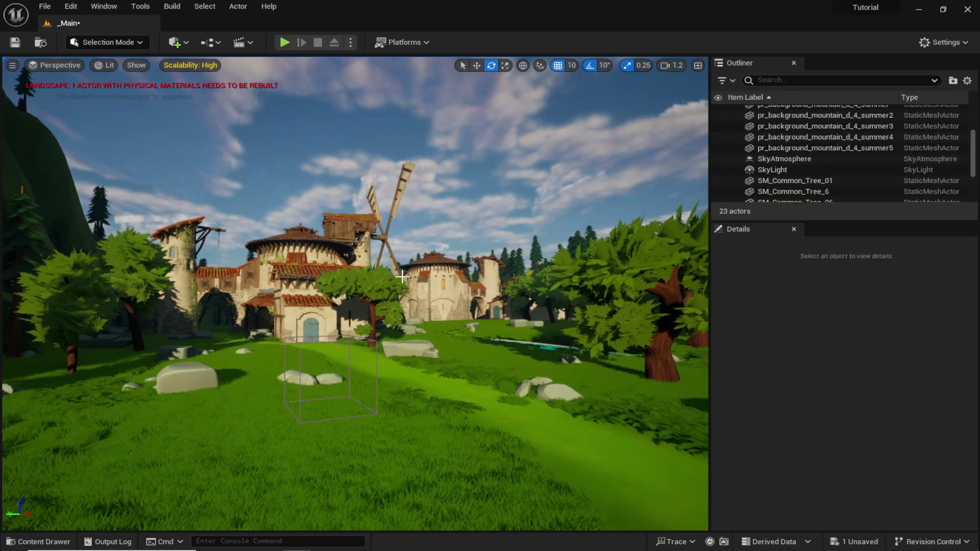
Place the P_Windtrail Niagara system from StylizedProvencal/Particles above the river near the houses and rotate it about its vertical axis.
{"action": "key", "text": "ctrl+space"}
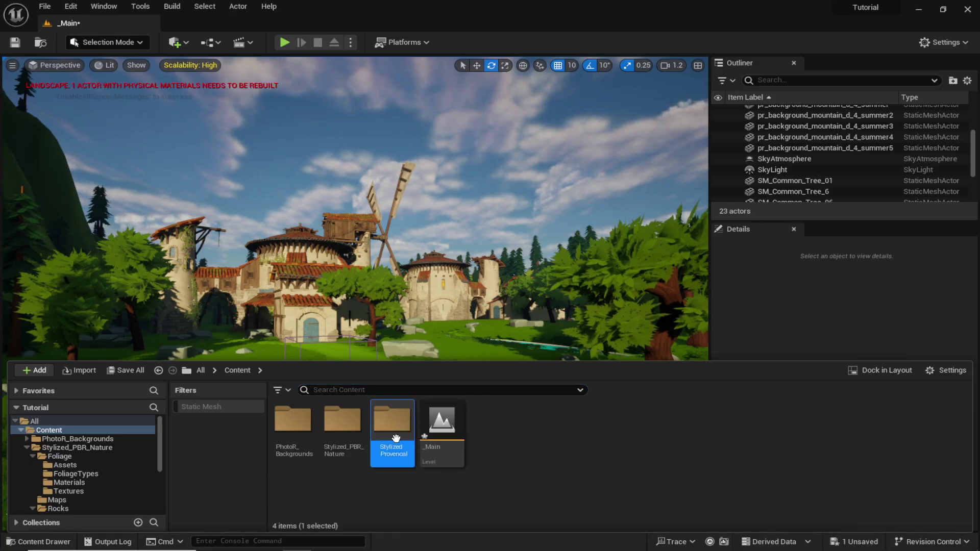
{"action": "double_click", "coordinate": [394, 428]}
{"action": "double_click", "coordinate": [491, 422]}
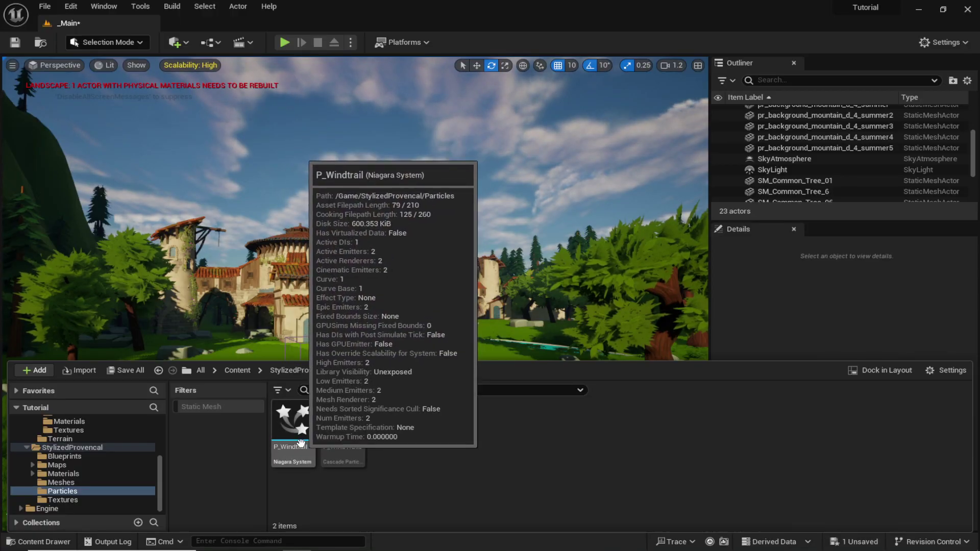
{"action": "left_click", "coordinate": [301, 443]}
{"action": "left_click_drag", "start_coordinate": [457, 245], "coordinate": [458, 311]}
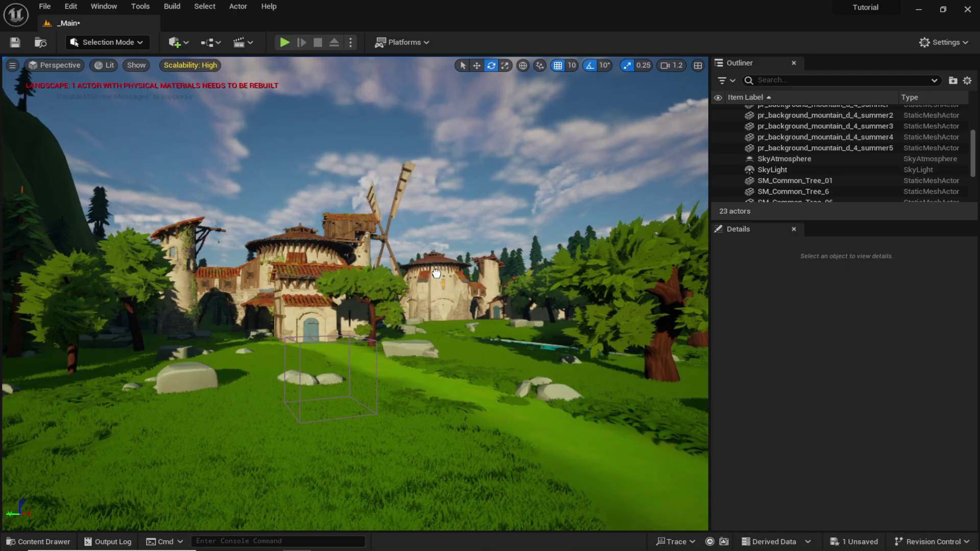
{"action": "left_click_drag", "start_coordinate": [437, 273], "coordinate": [436, 273]}
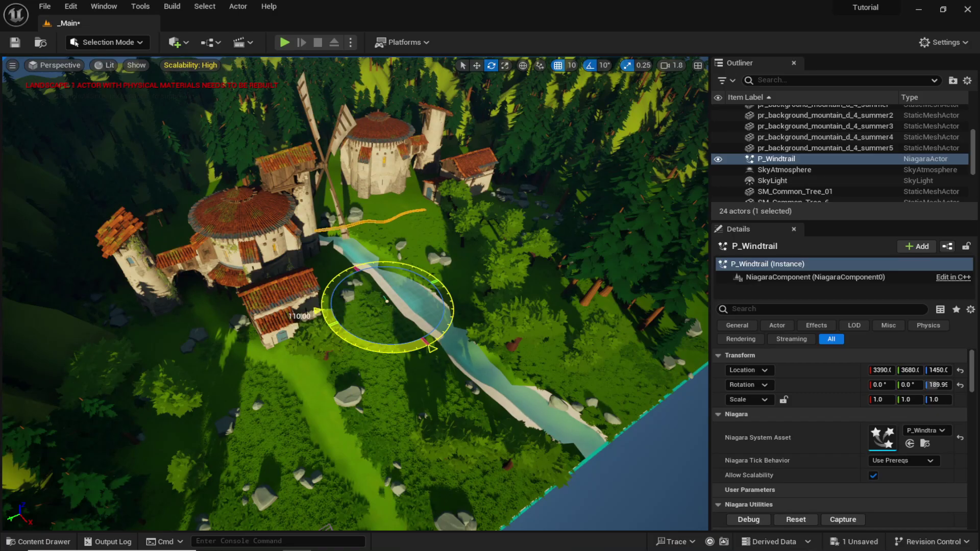
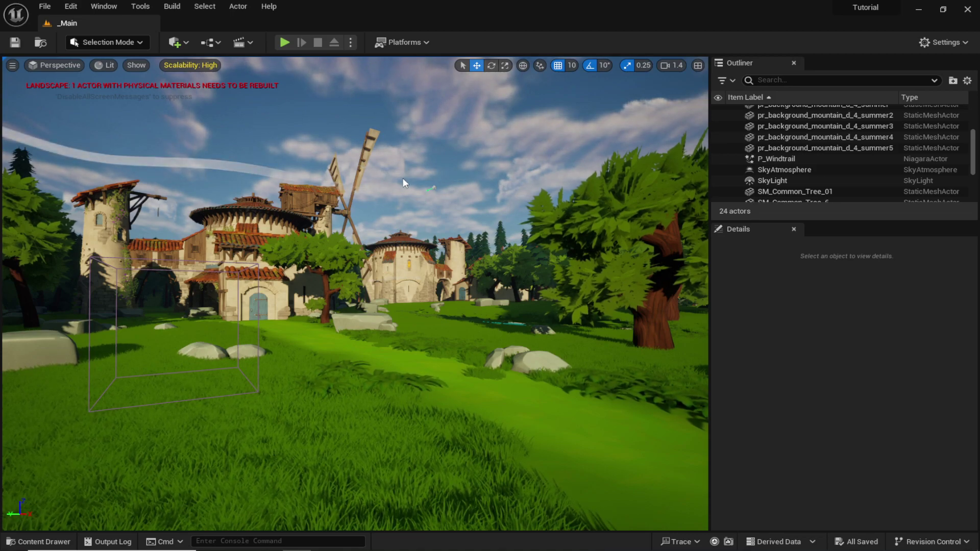
Add a level sequence and save it as NewLevelSequence in the Level_SQs folder.
{"action": "left_click", "coordinate": [246, 44]}
{"action": "left_click", "coordinate": [278, 72]}
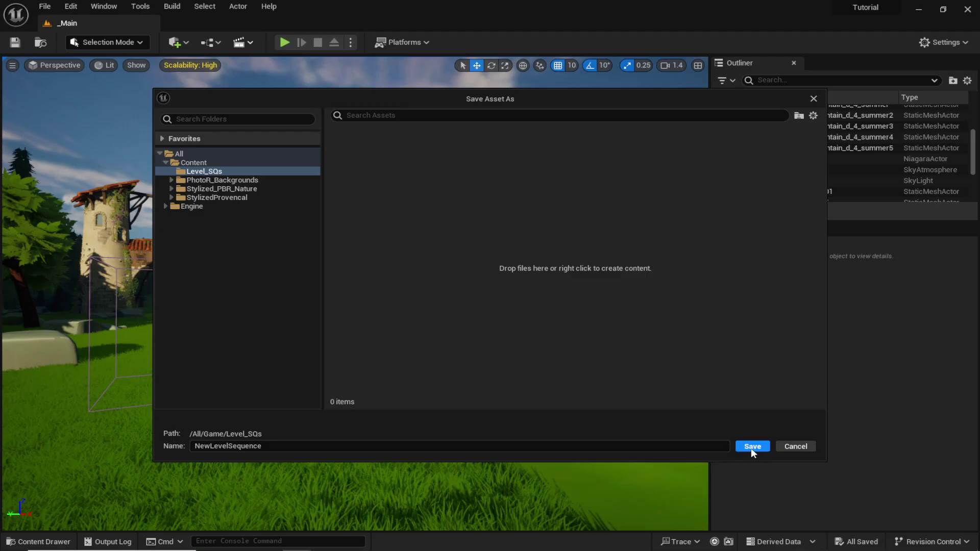
{"action": "left_click", "coordinate": [752, 448]}
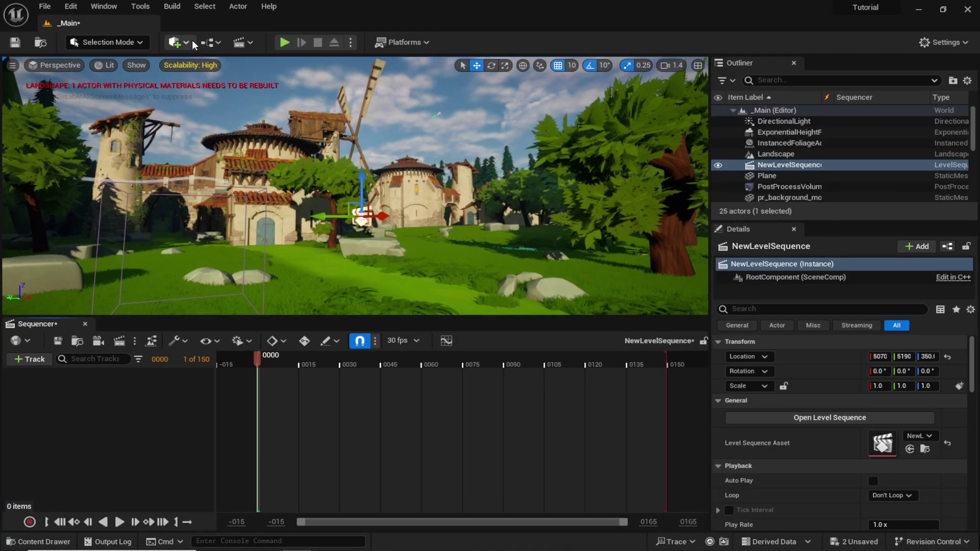
Search the addable actors for "camera" and place a Cine Camera Actor in the village scene.
{"action": "left_click", "coordinate": [176, 42]}
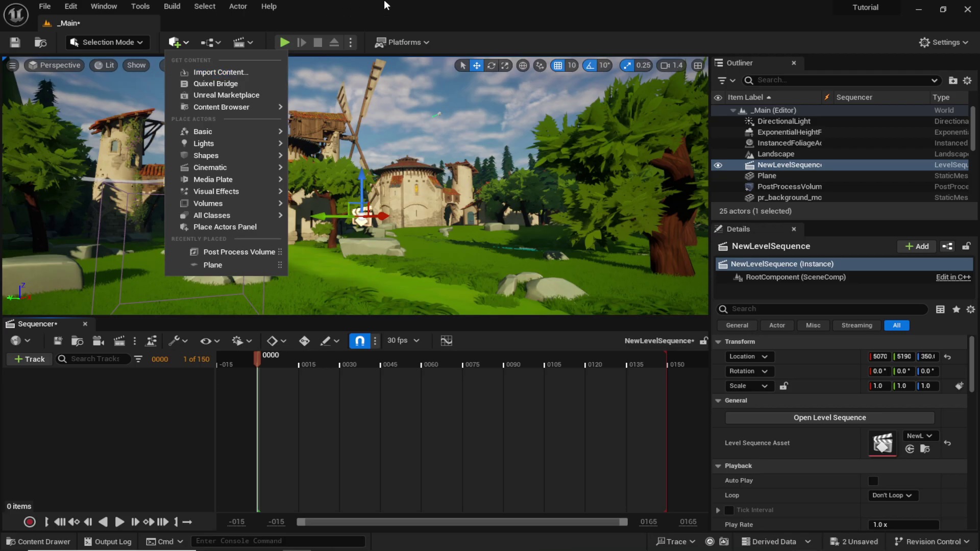
{"action": "type", "text": "camera"}
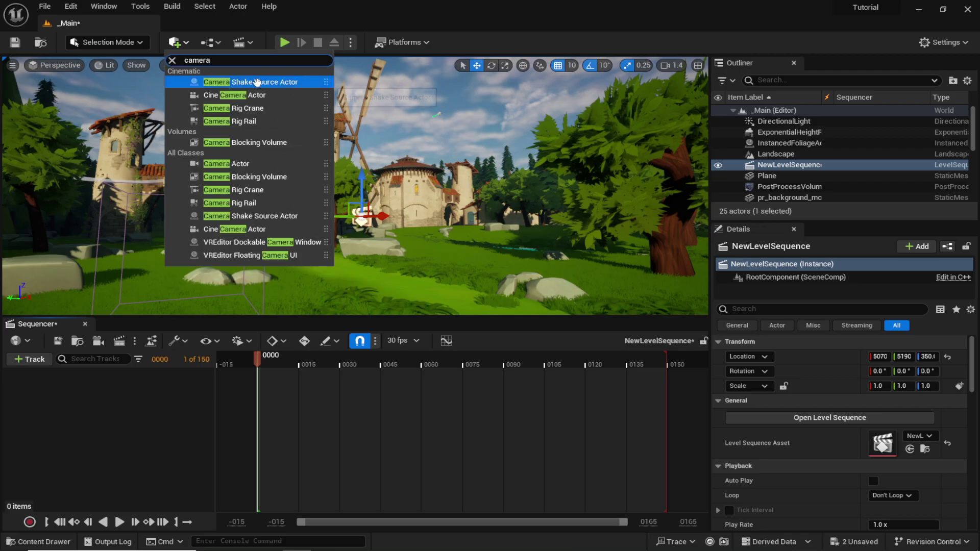
{"action": "left_click_drag", "start_coordinate": [239, 94], "coordinate": [491, 153]}
Align the CineCameraActor with a view facing the houses and windmill and add it to NewLevelSequence.
{"action": "key", "text": "s"}
{"action": "right_click_drag", "start_coordinate": [491, 153], "coordinate": [480, 150]}
{"action": "key", "text": "w"}
{"action": "scroll", "coordinate": [491, 153], "scroll_direction": "down", "scroll_amount": 1}
{"action": "key", "text": "s"}
{"action": "key", "text": "w"}
{"action": "key", "text": "d"}
{"action": "right_click_drag", "start_coordinate": [556, 274], "coordinate": [556, 275]}
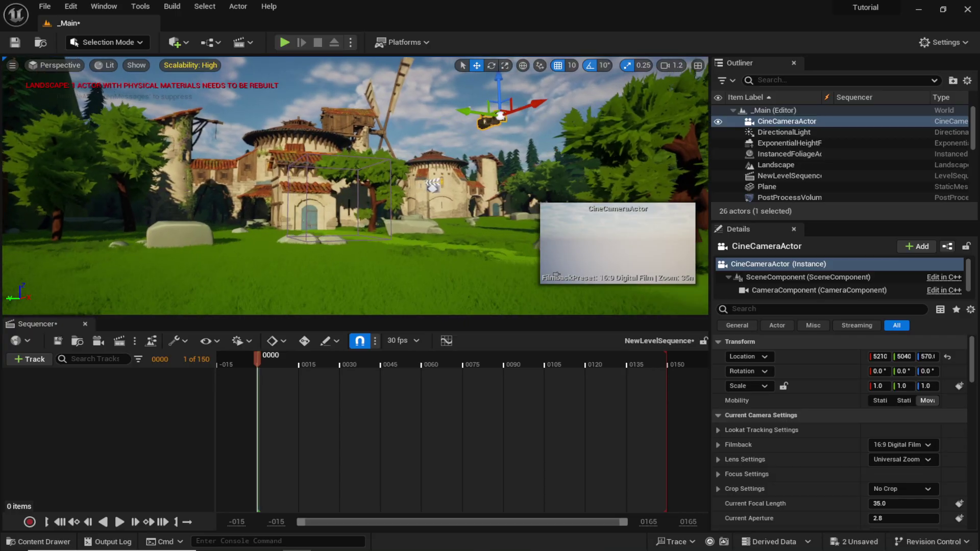
{"action": "right_click", "coordinate": [802, 121]}
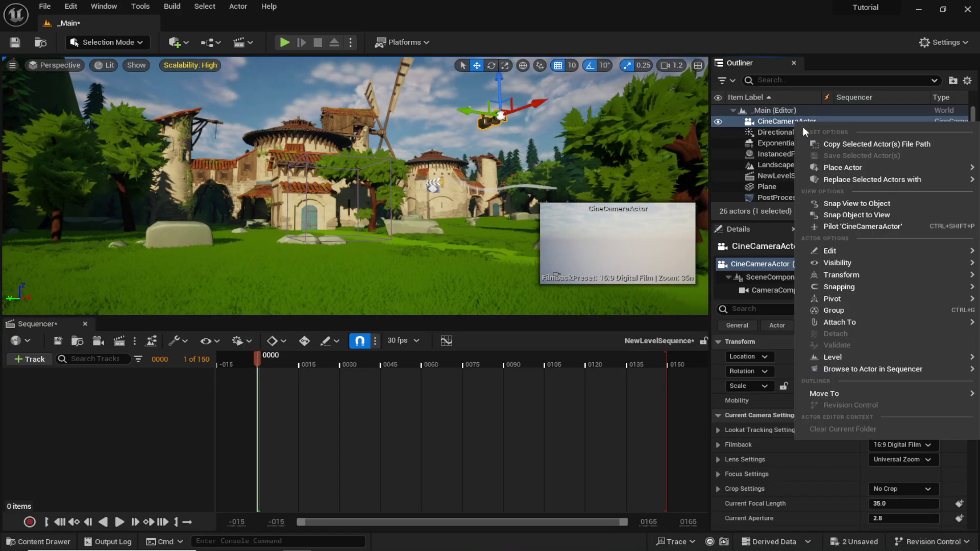
{"action": "left_click", "coordinate": [846, 216]}
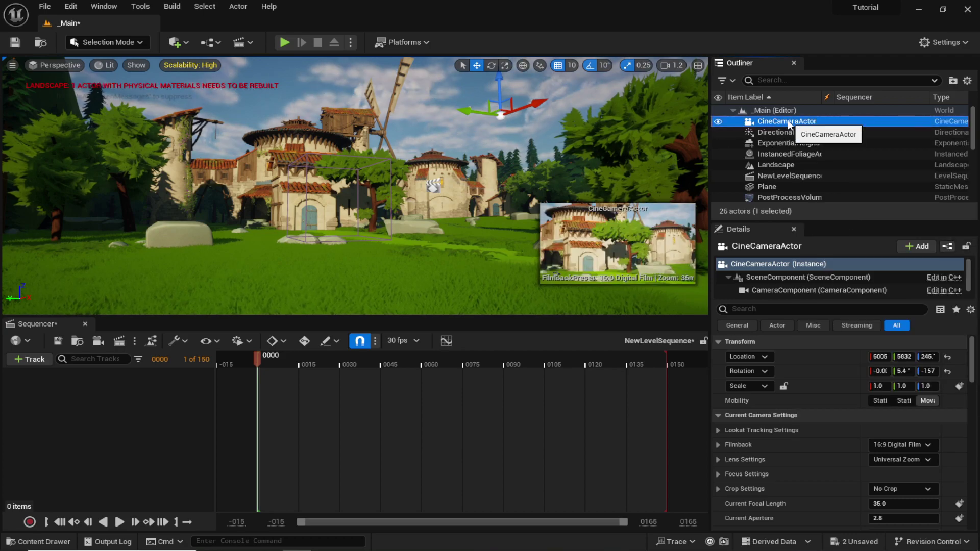
{"action": "left_click_drag", "start_coordinate": [469, 236], "coordinate": [124, 410]}
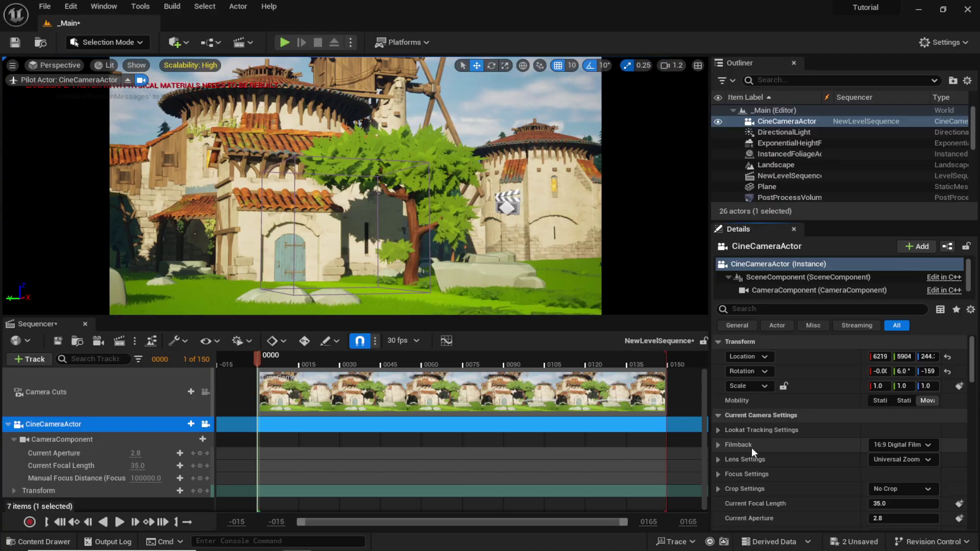
Set the cine camera's filmback to 16:9 DSLR, its focal length to about 20.5 and its aperture to about 3.57.
{"action": "left_click", "coordinate": [887, 448]}
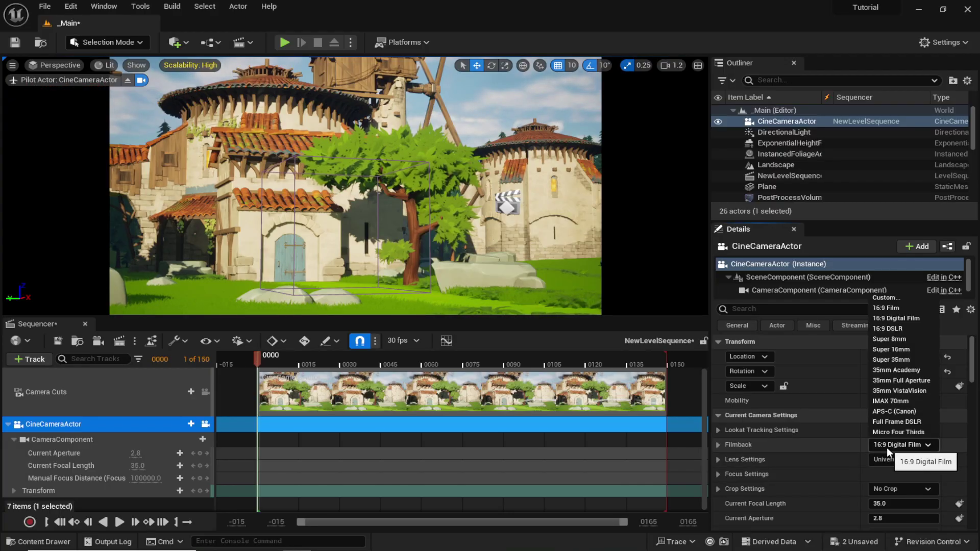
{"action": "left_click", "coordinate": [898, 329]}
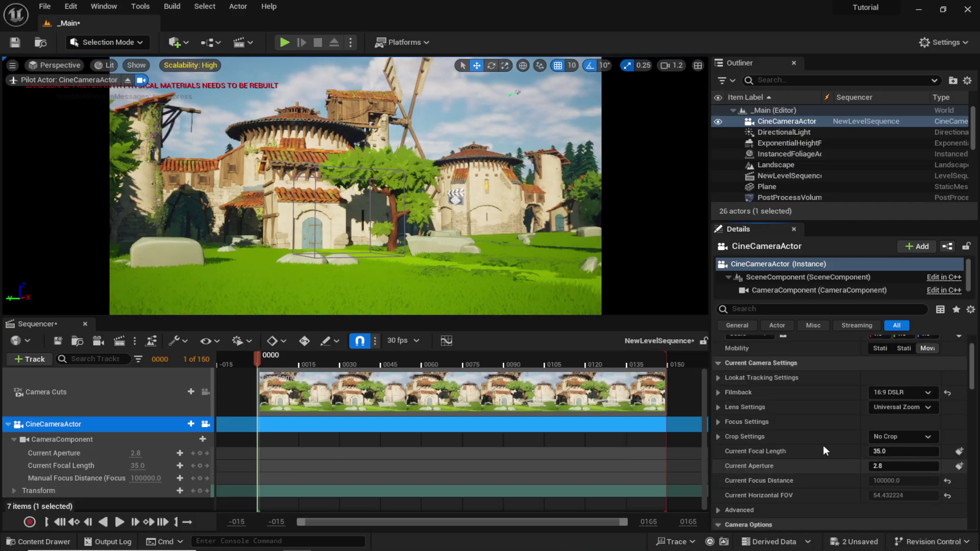
{"action": "left_click_drag", "start_coordinate": [904, 452], "coordinate": [820, 465]}
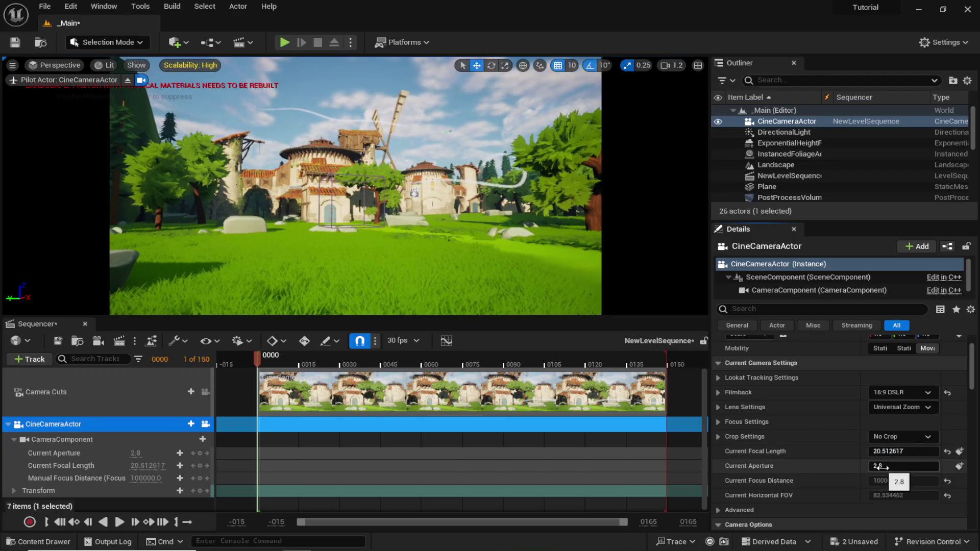
{"action": "left_click_drag", "start_coordinate": [881, 466], "coordinate": [888, 466]}
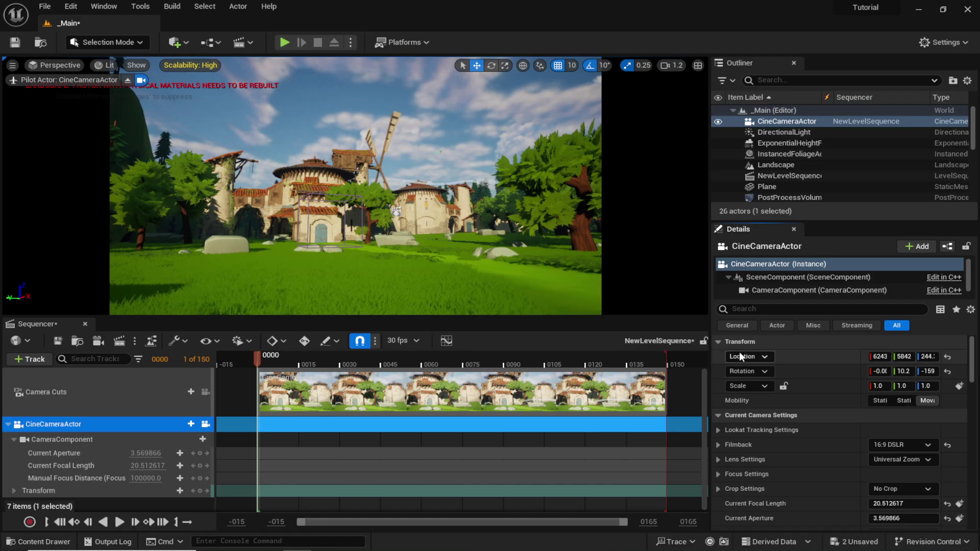
Set the sequence to 24 fps and key the camera's opening transform at frame 0 on a wide village view.
{"action": "left_click", "coordinate": [407, 342]}
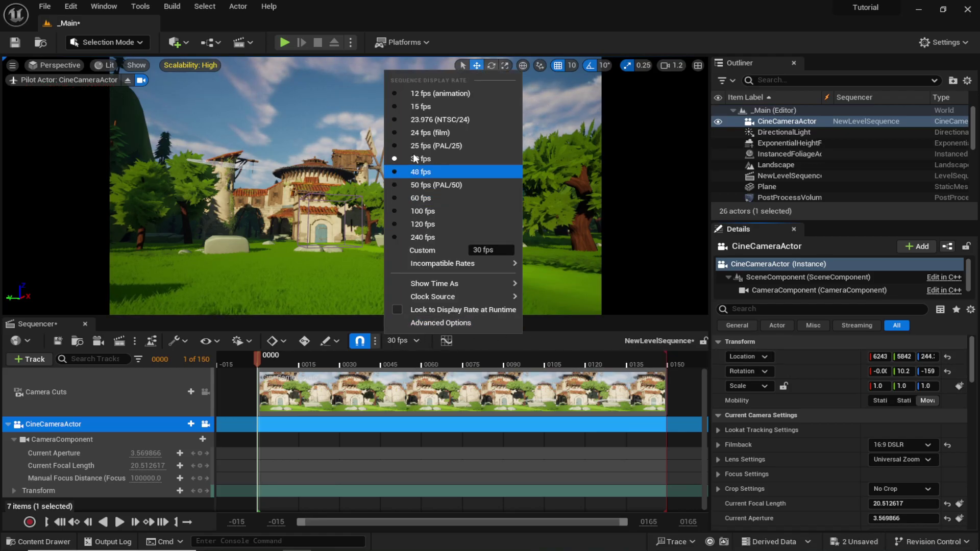
{"action": "left_click", "coordinate": [433, 133]}
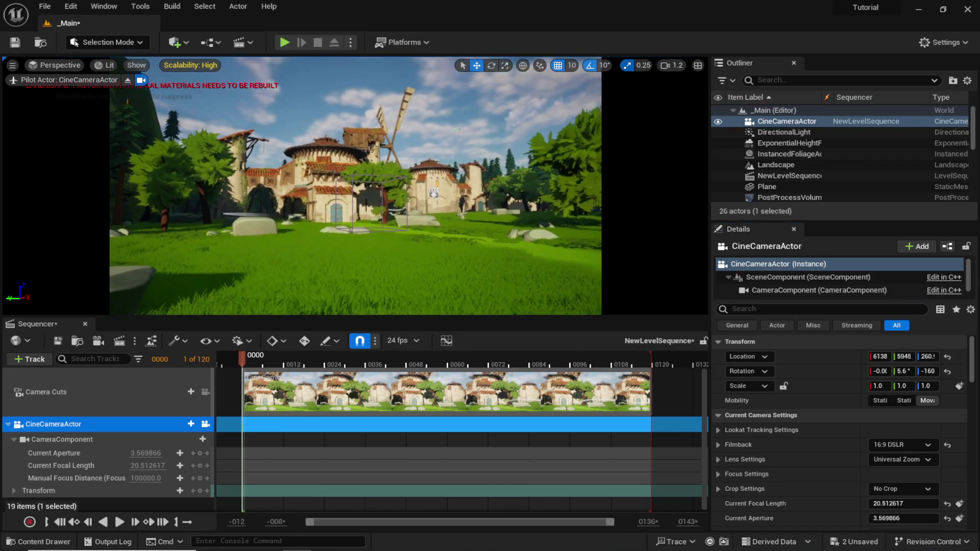
{"action": "mouse_move", "coordinate": [356, 186]}
{"action": "right_mouse_down"}
{"action": "mouse_move", "coordinate": [306, 189]}
{"action": "mouse_move", "coordinate": [360, 184]}
{"action": "right_mouse_up"}
{"action": "key", "text": "w"}
{"action": "key", "text": "d"}
{"action": "key", "text": "a"}
{"action": "key", "text": "d"}
{"action": "scroll", "coordinate": [354, 184], "scroll_direction": "down", "scroll_amount": 2}
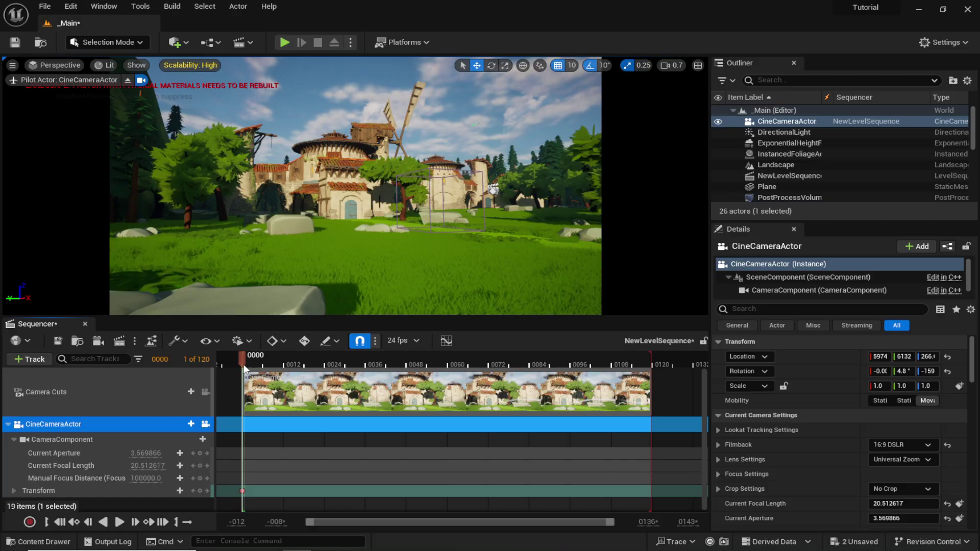
Move the camera forward toward the main house and key its transform at frame 120.
{"action": "left_click_drag", "start_coordinate": [244, 368], "coordinate": [654, 357]}
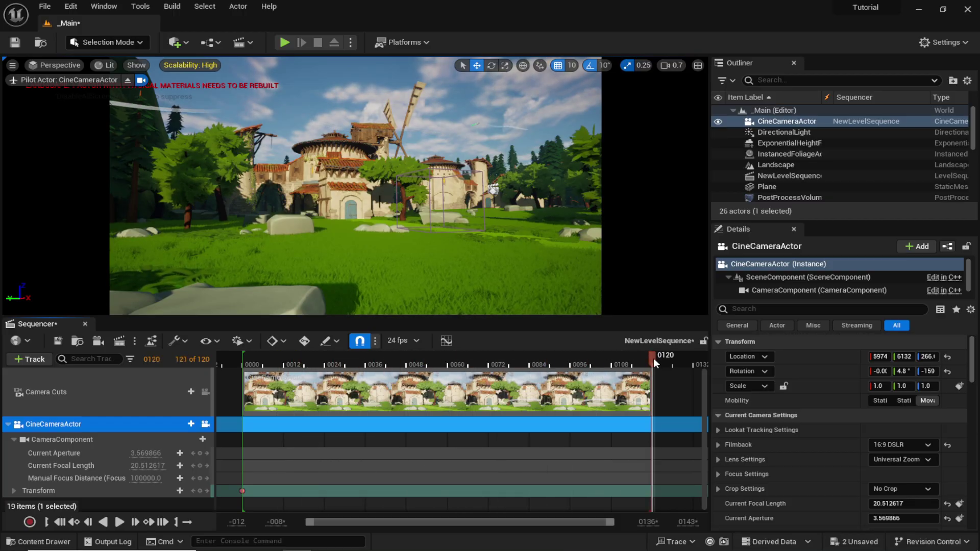
{"action": "right_click_drag", "start_coordinate": [439, 230], "coordinate": [440, 231]}
{"action": "scroll", "coordinate": [434, 231], "scroll_direction": "up", "scroll_amount": 2}
{"action": "key", "text": "w"}
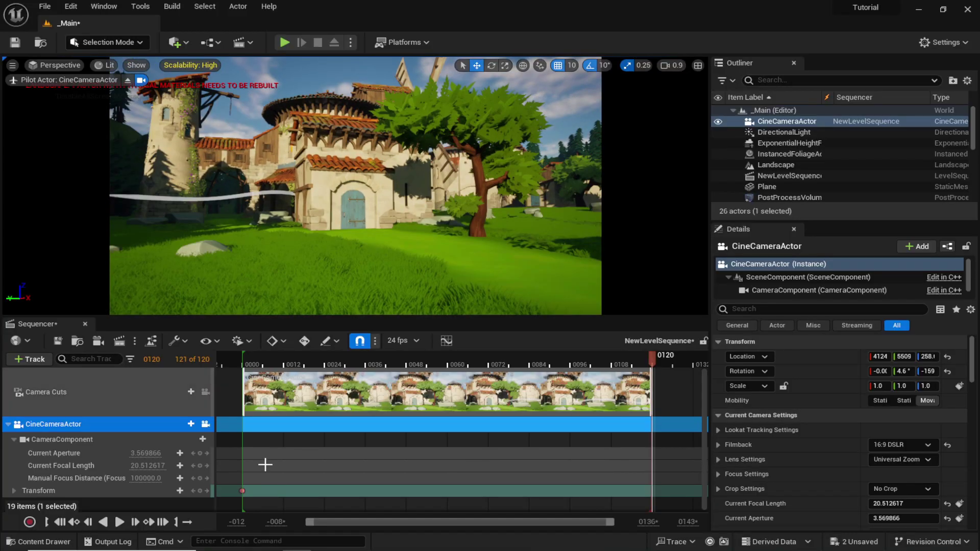
{"action": "left_click", "coordinate": [200, 491]}
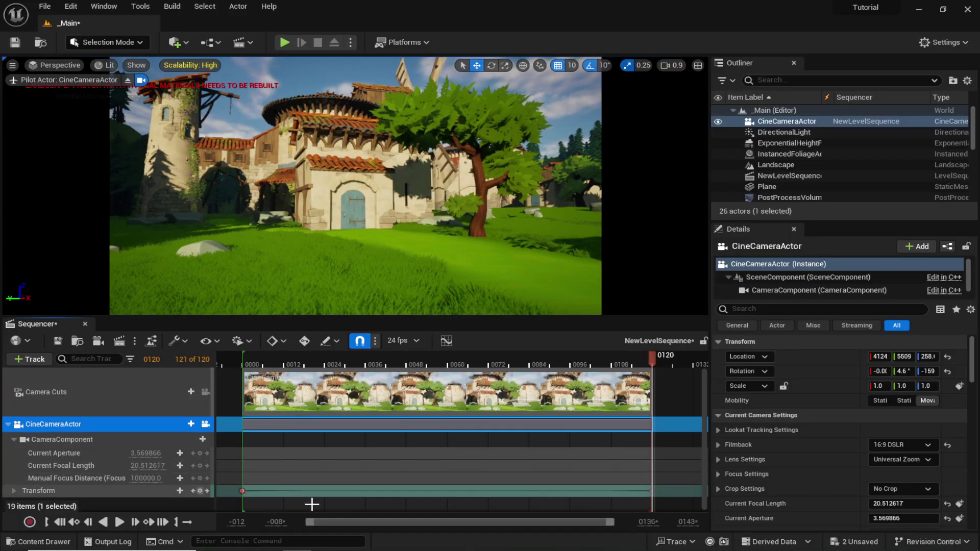
Preview the camera move and set the end transform key's interpolation to Linear.
{"action": "left_click", "coordinate": [246, 361]}
{"action": "key", "text": "space"}
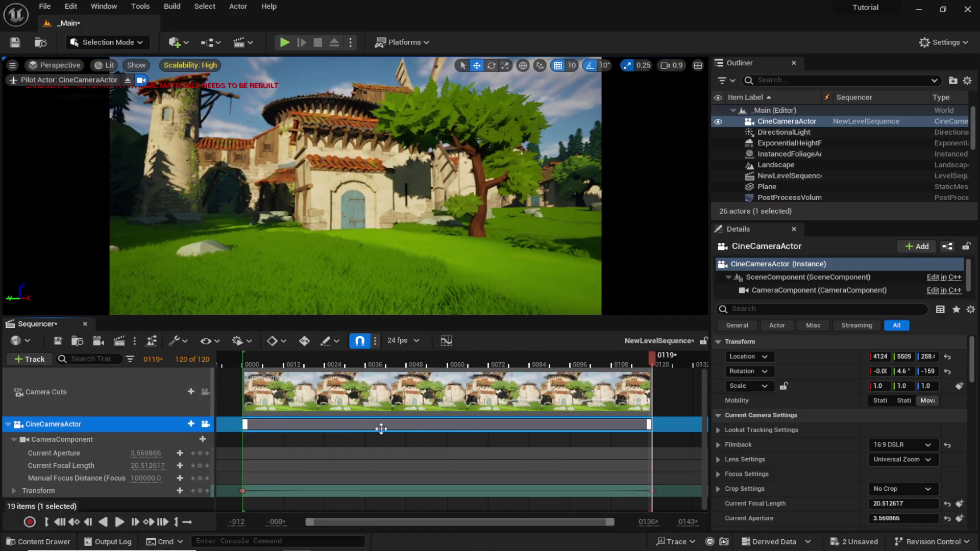
{"action": "left_click", "coordinate": [243, 492]}
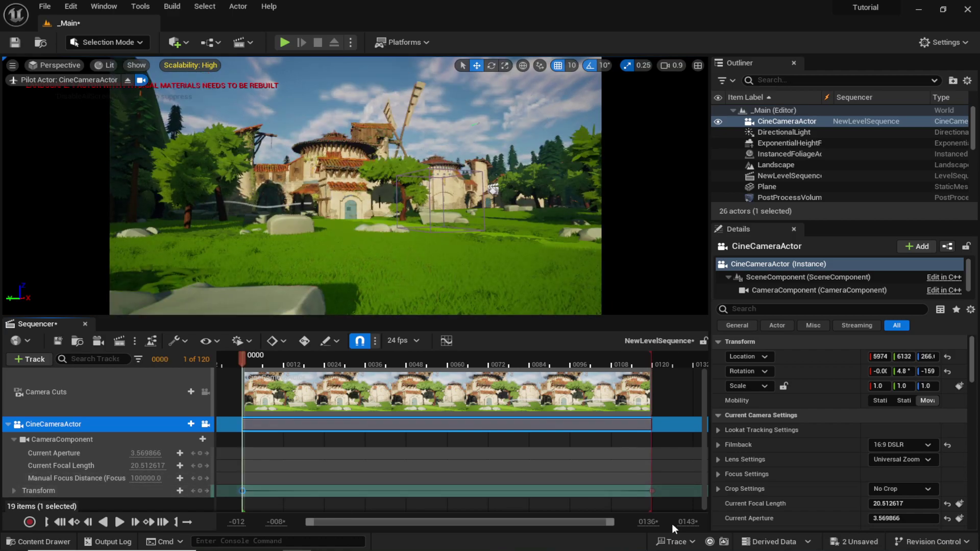
{"action": "left_click", "coordinate": [650, 490]}
{"action": "right_click", "coordinate": [651, 490]}
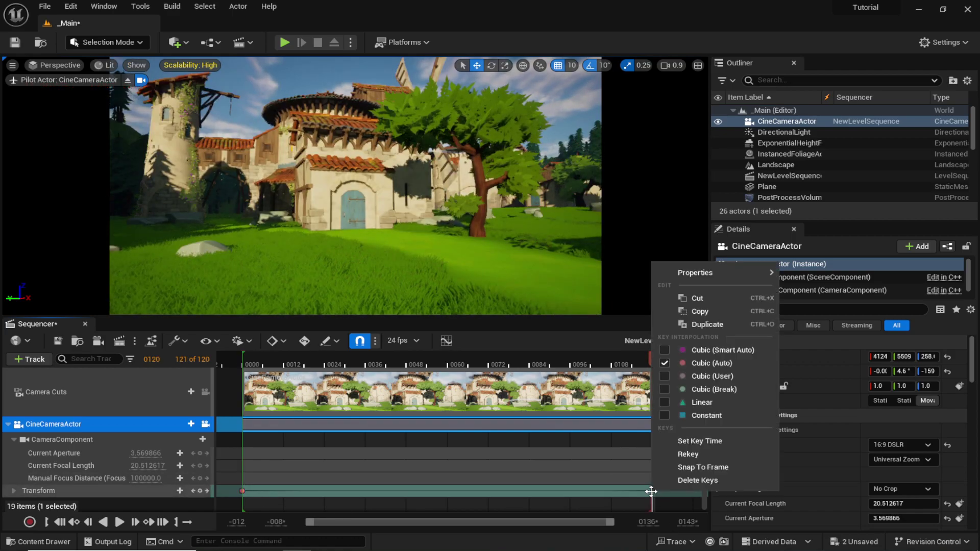
{"action": "left_click", "coordinate": [679, 404]}
{"action": "key", "text": "space"}
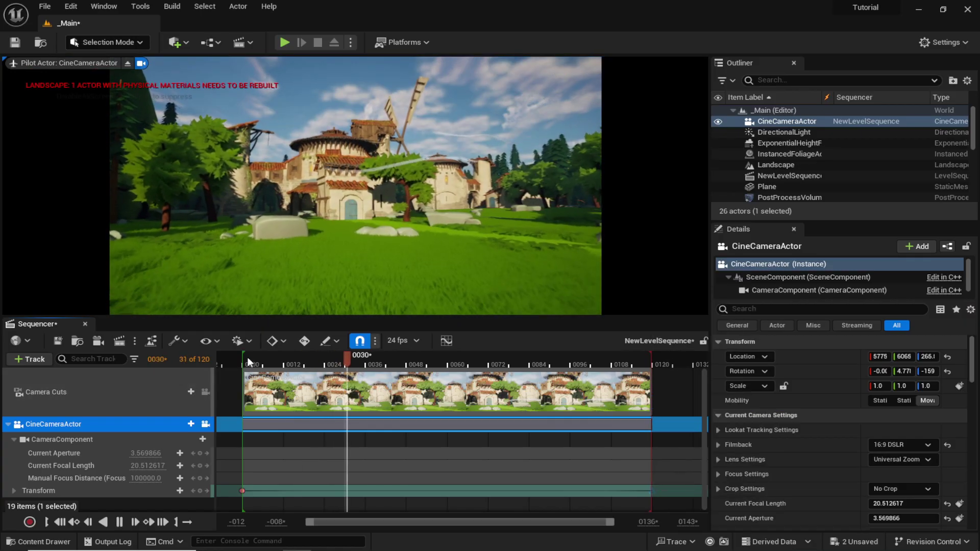
{"action": "key", "text": "space"}
Extend the playback range, the camera cut and the camera's last transform key to frame 192, and preview the shot.
{"action": "scroll", "coordinate": [439, 361], "scroll_direction": "down", "scroll_amount": 5}
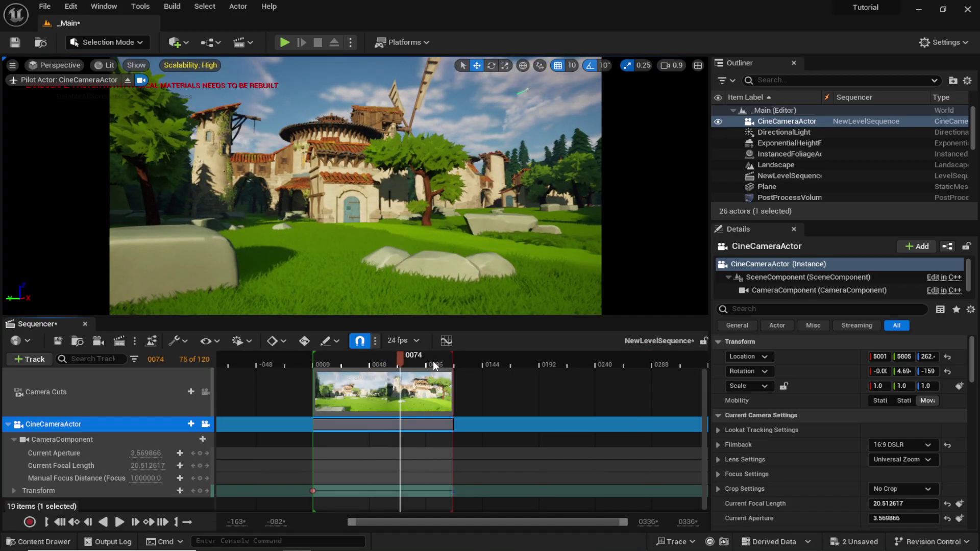
{"action": "scroll", "coordinate": [433, 360], "scroll_direction": "up", "scroll_amount": 3}
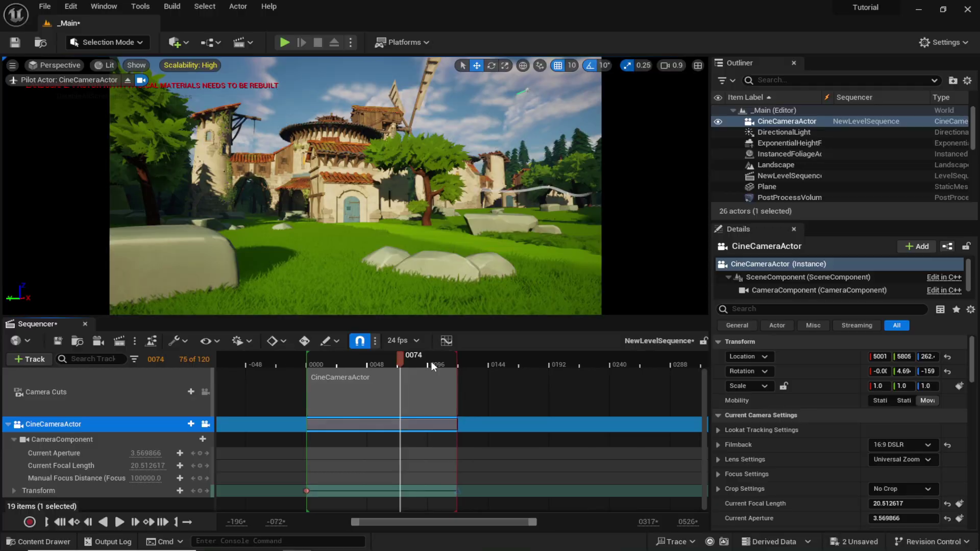
{"action": "scroll", "coordinate": [431, 361], "scroll_direction": "up", "scroll_amount": 3}
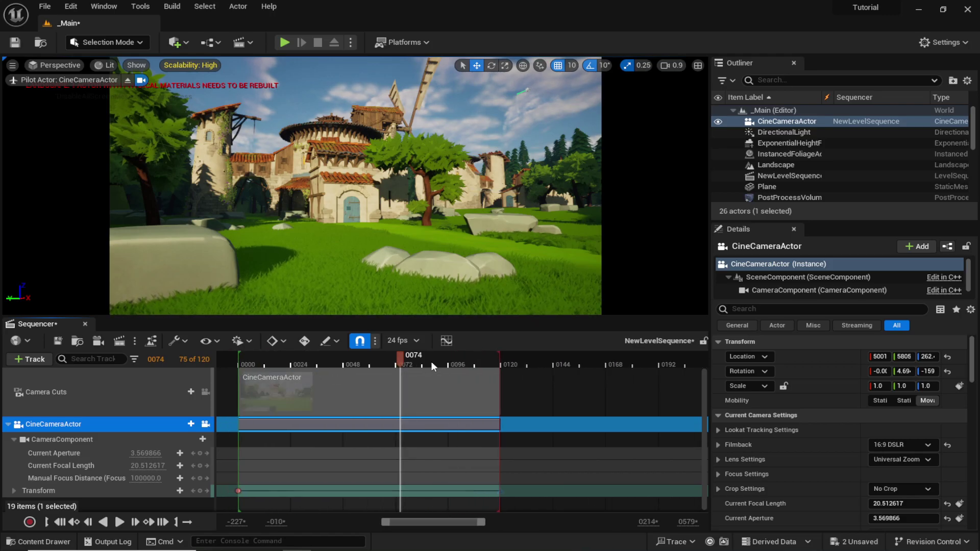
{"action": "scroll", "coordinate": [431, 362], "scroll_direction": "down", "scroll_amount": 3}
{"action": "scroll", "coordinate": [431, 361], "scroll_direction": "up", "scroll_amount": 3}
{"action": "scroll", "coordinate": [430, 361], "scroll_direction": "down", "scroll_amount": 3}
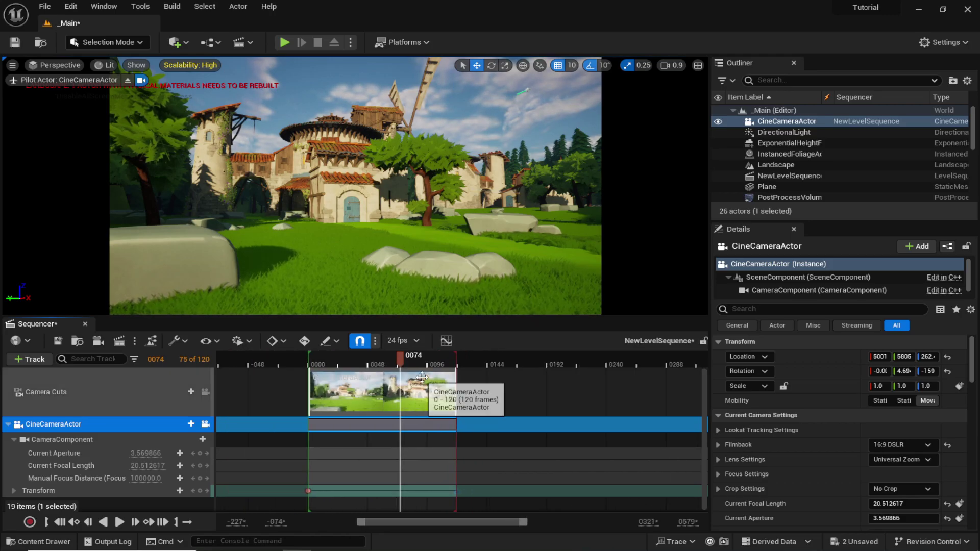
{"action": "left_click", "coordinate": [436, 361]}
{"action": "mouse_move", "coordinate": [457, 356]}
{"action": "left_mouse_down"}
{"action": "mouse_move", "coordinate": [591, 375]}
{"action": "mouse_move", "coordinate": [546, 382]}
{"action": "left_mouse_up"}
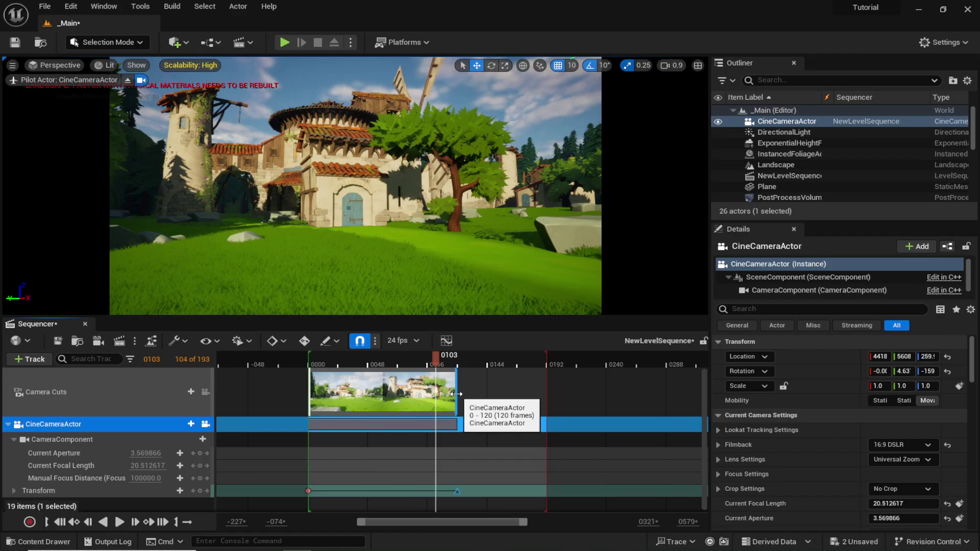
{"action": "left_click_drag", "start_coordinate": [456, 394], "coordinate": [546, 393]}
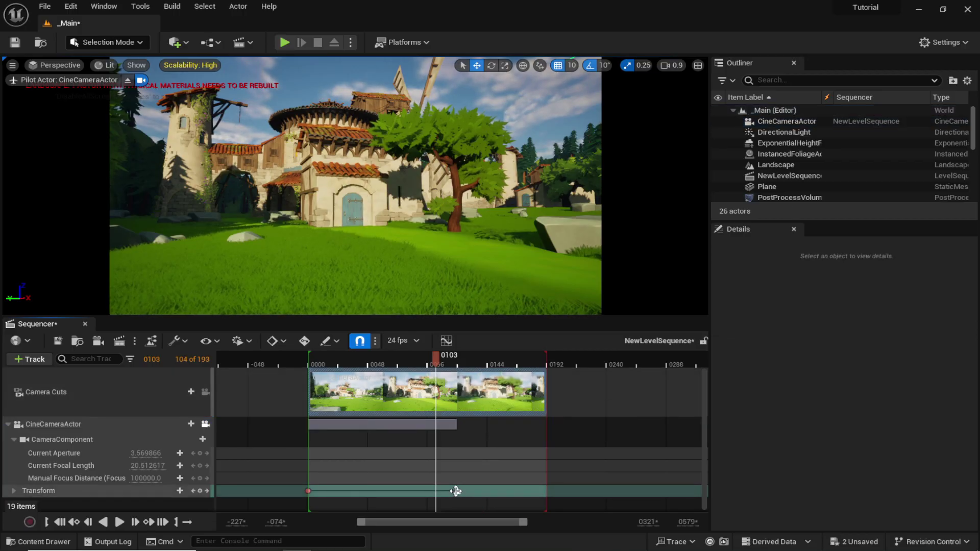
{"action": "left_click_drag", "start_coordinate": [456, 491], "coordinate": [545, 492]}
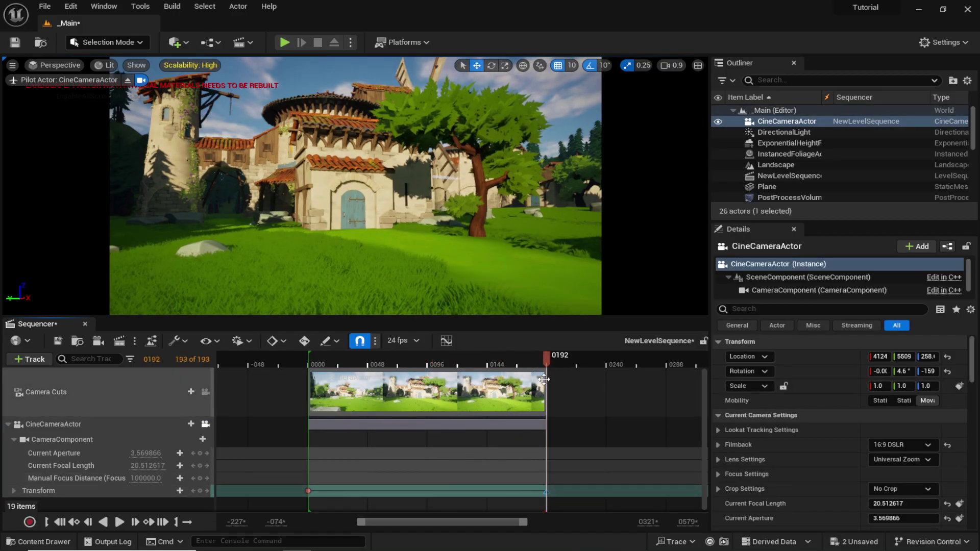
{"action": "key", "text": "space"}
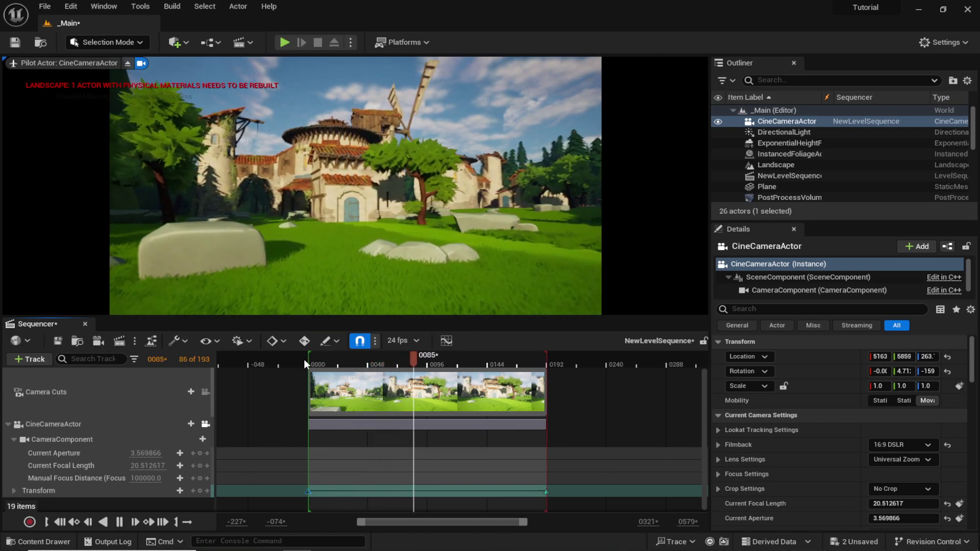
{"action": "key", "text": "space"}
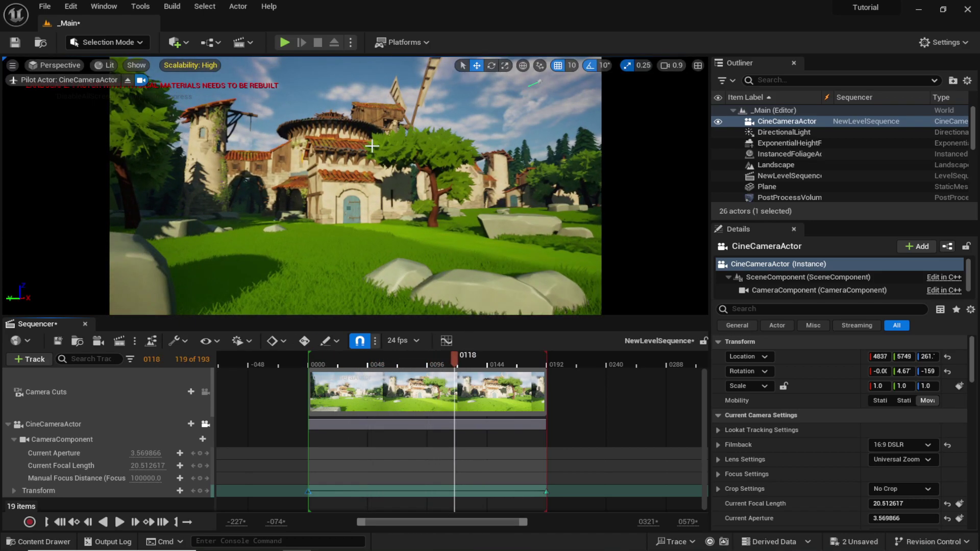
Add the windmill blades, SM_WindMill_Palms, to the level sequence.
{"action": "left_click", "coordinate": [424, 87]}
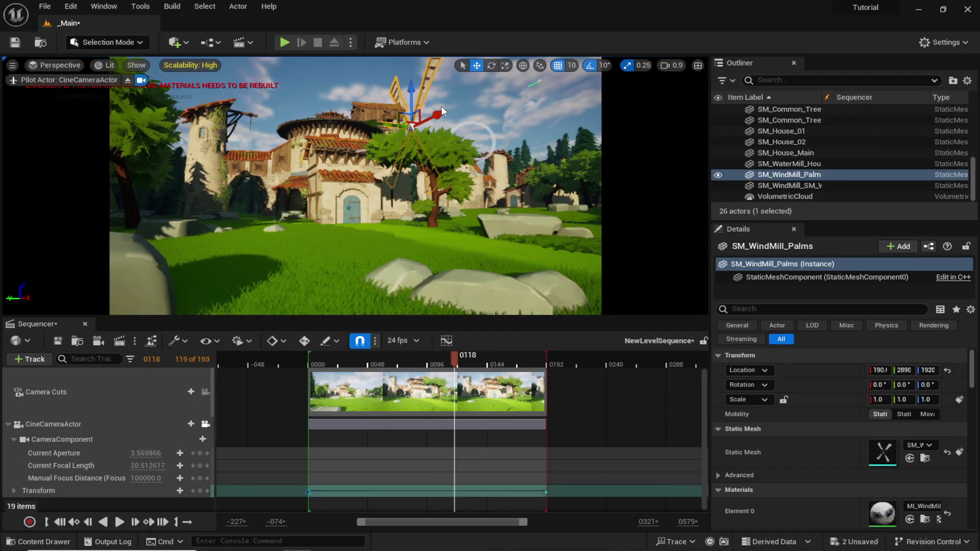
{"action": "left_click_drag", "start_coordinate": [781, 175], "coordinate": [174, 416]}
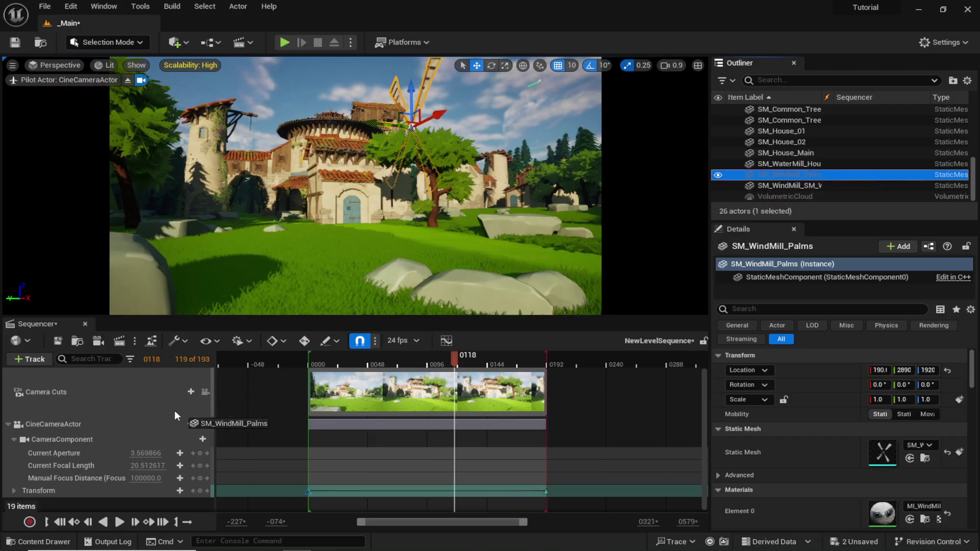
{"action": "left_click_drag", "start_coordinate": [118, 430], "coordinate": [97, 446]}
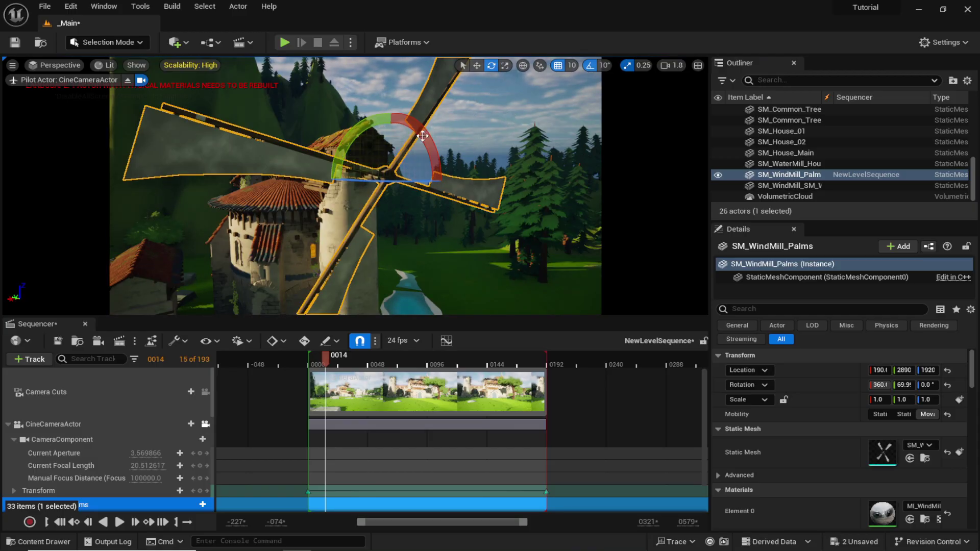
Switch the rotation gizmo to local space and test-rotate the windmill blades around their hub.
{"action": "left_click", "coordinate": [522, 66]}
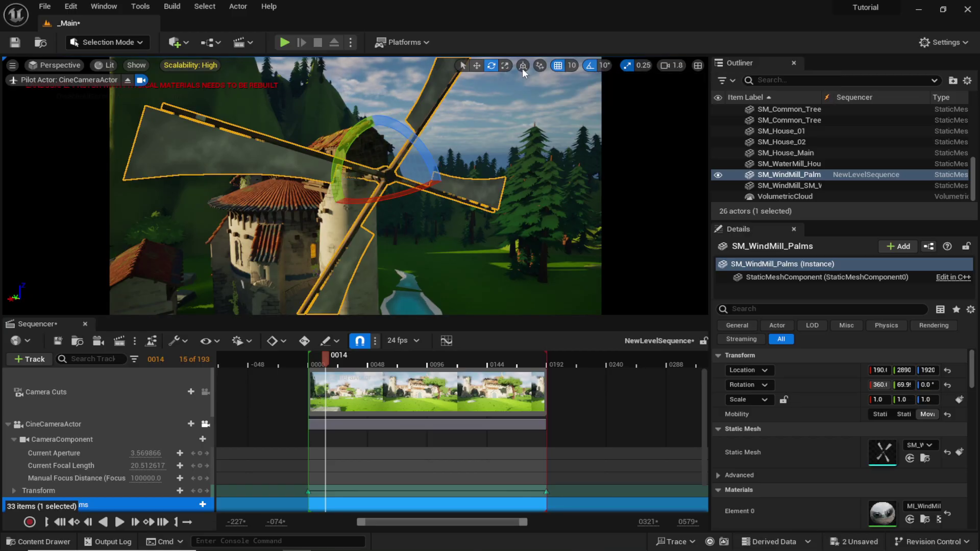
{"action": "left_click_drag", "start_coordinate": [357, 133], "coordinate": [347, 148]}
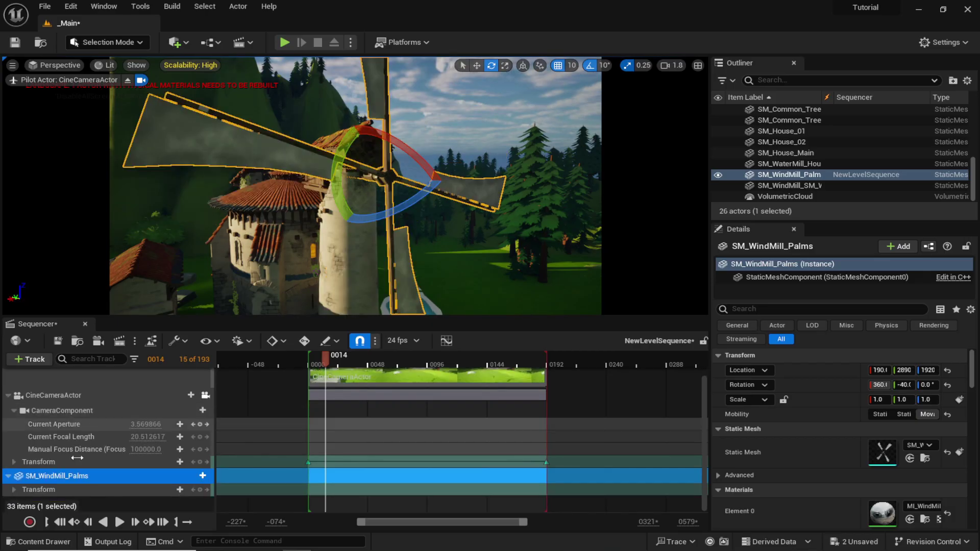
Key the rotation pitch of SM_WindMill_Palms at 0 at the start of the sequence.
{"action": "left_click", "coordinate": [14, 490]}
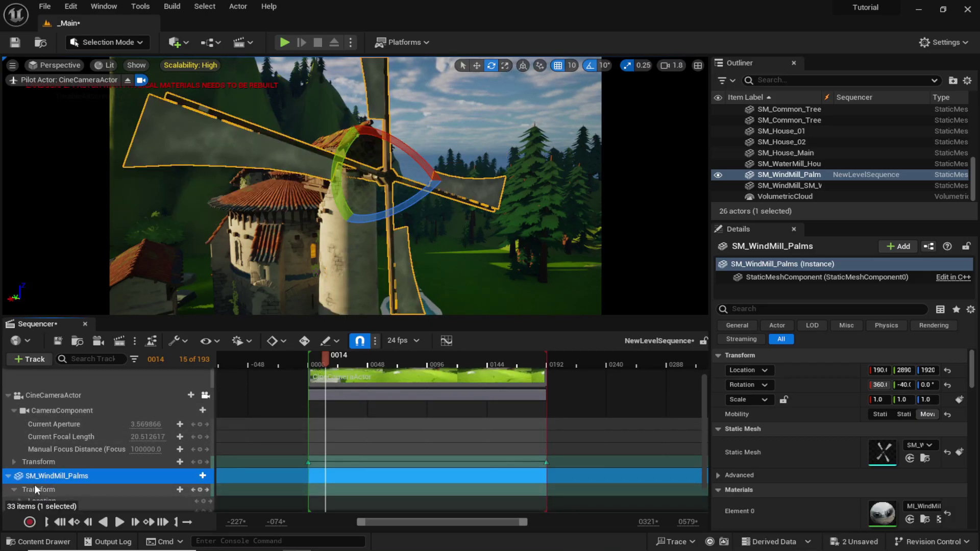
{"action": "scroll", "coordinate": [35, 485], "scroll_direction": "down", "scroll_amount": 2}
{"action": "left_click", "coordinate": [19, 480]}
{"action": "scroll", "coordinate": [46, 476], "scroll_direction": "down", "scroll_amount": 2}
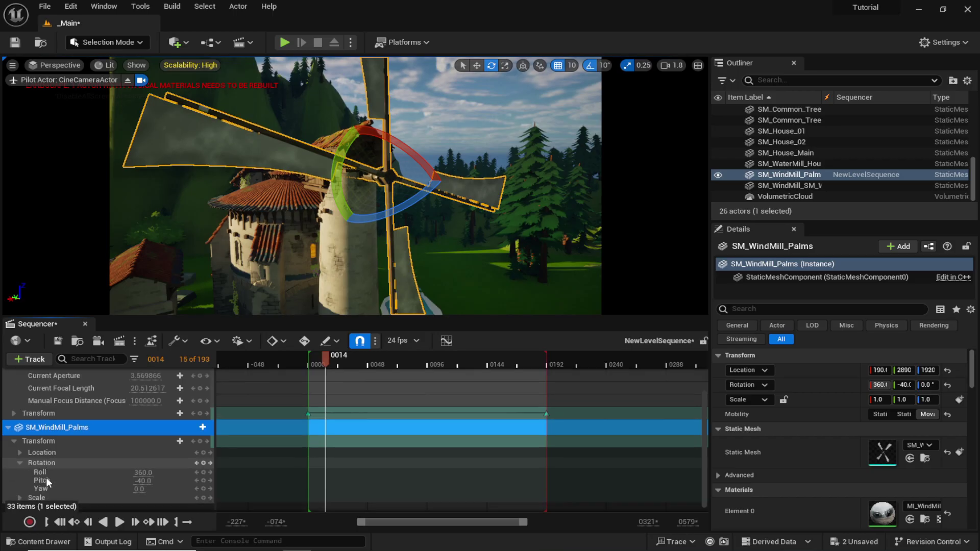
{"action": "left_click", "coordinate": [324, 360]}
{"action": "left_click_drag", "start_coordinate": [324, 360], "coordinate": [310, 363]}
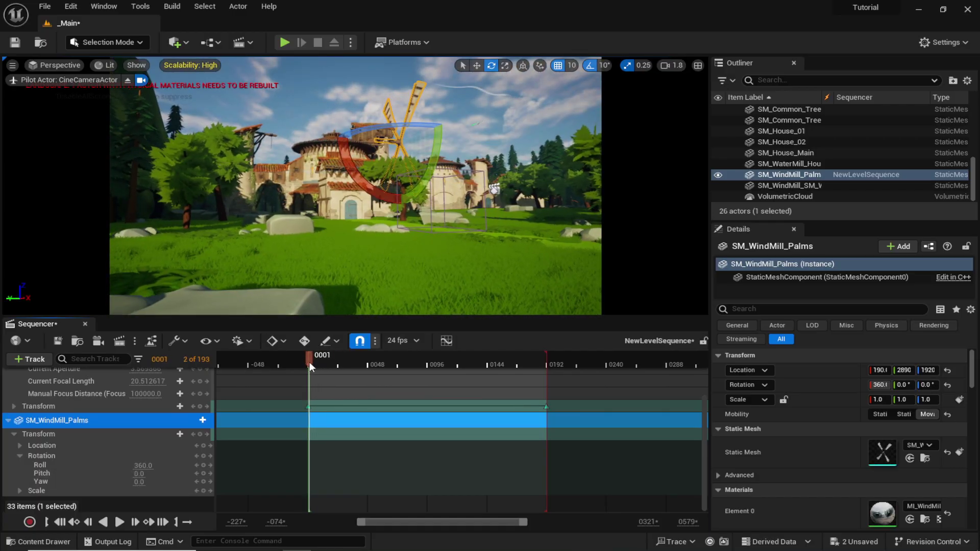
{"action": "left_click", "coordinate": [203, 473]}
Set the windmill blades' rotation pitch to 359.999 at frame 191 to key a full turn.
{"action": "left_click", "coordinate": [507, 361]}
{"action": "left_click_drag", "start_coordinate": [507, 361], "coordinate": [546, 364]}
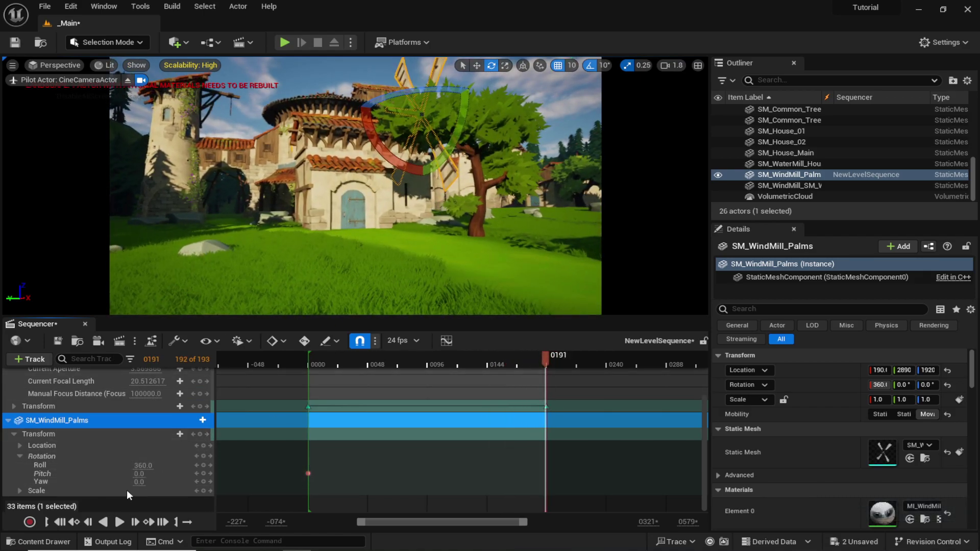
{"action": "left_click_drag", "start_coordinate": [142, 474], "coordinate": [214, 474]}
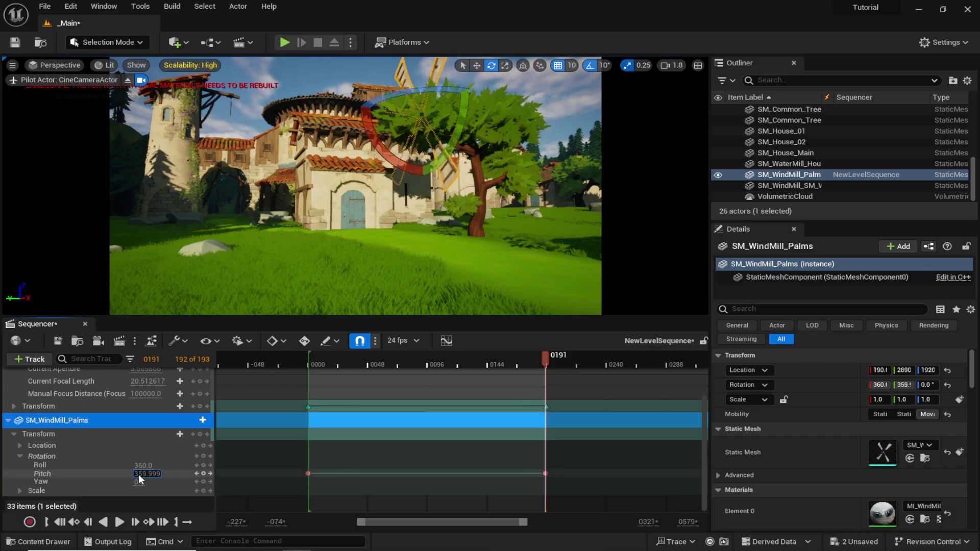
{"action": "key", "text": "Return"}
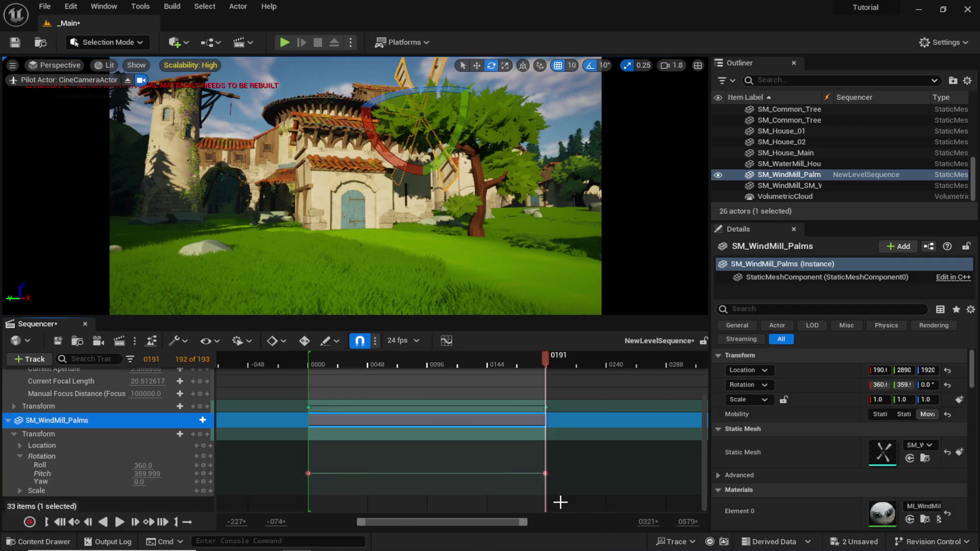
Set the interpolation of both windmill pitch keys to Linear.
{"action": "left_click", "coordinate": [308, 472]}
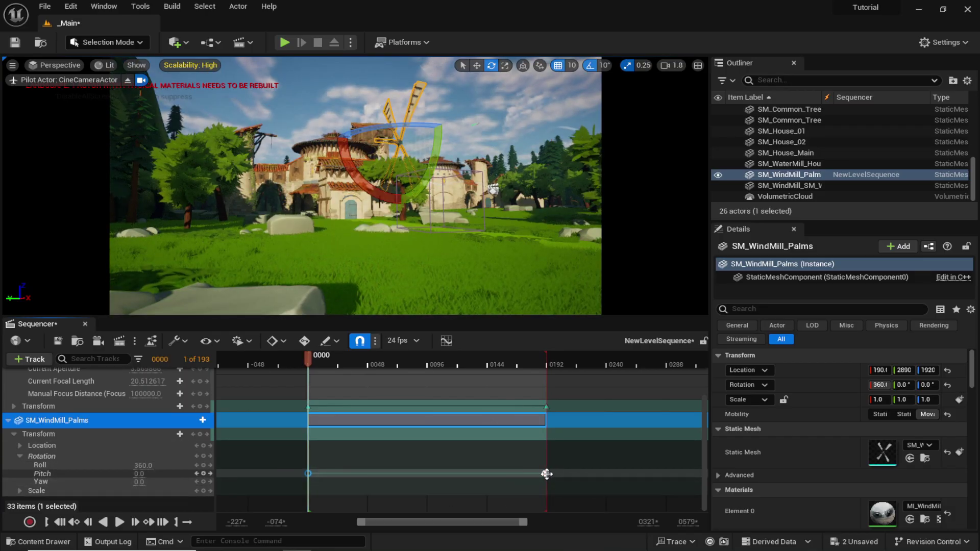
{"action": "left_click", "coordinate": [546, 474]}
{"action": "right_click", "coordinate": [545, 474]}
{"action": "left_click", "coordinate": [570, 384]}
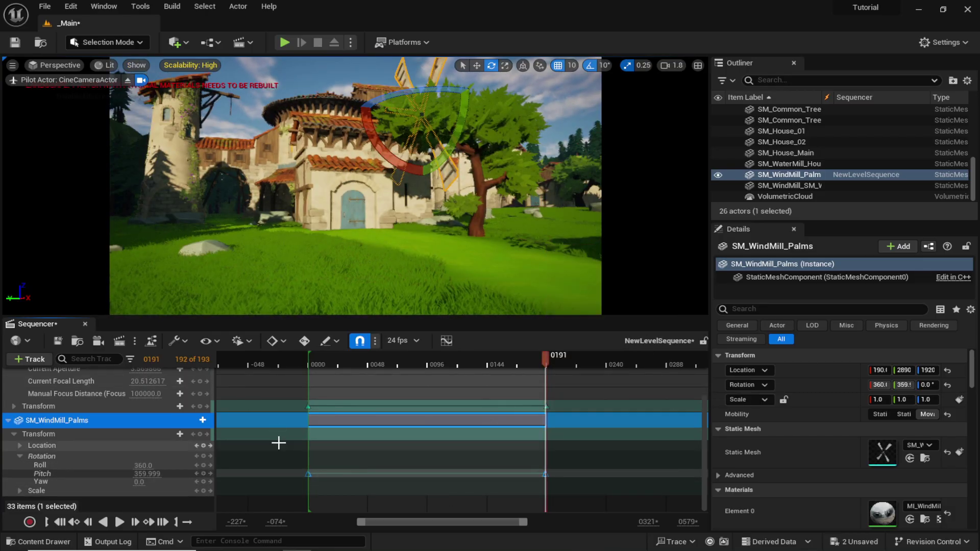
Preview the blade animation from the start of the shot and save the level sequence.
{"action": "left_click_drag", "start_coordinate": [342, 360], "coordinate": [310, 369]}
{"action": "key", "text": "space"}
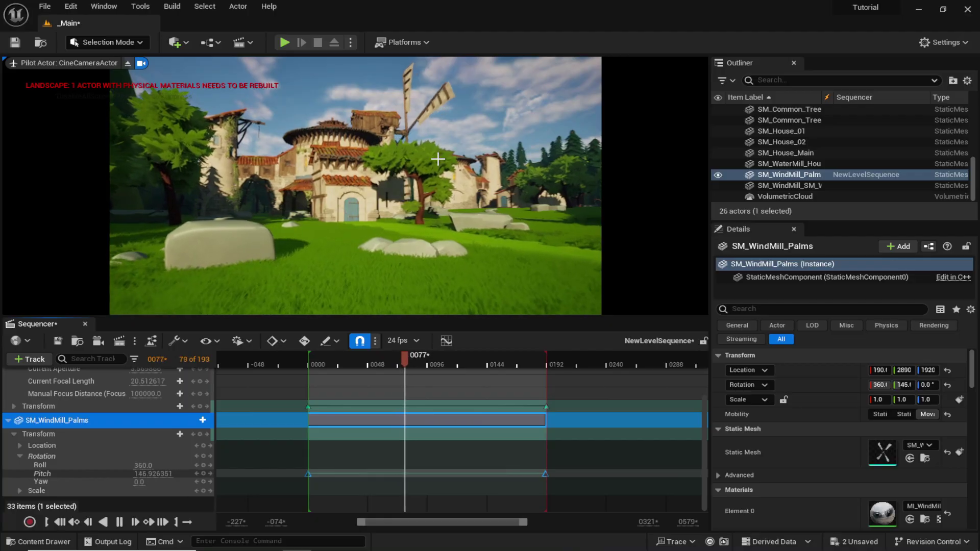
{"action": "key", "text": "ctrl+s"}
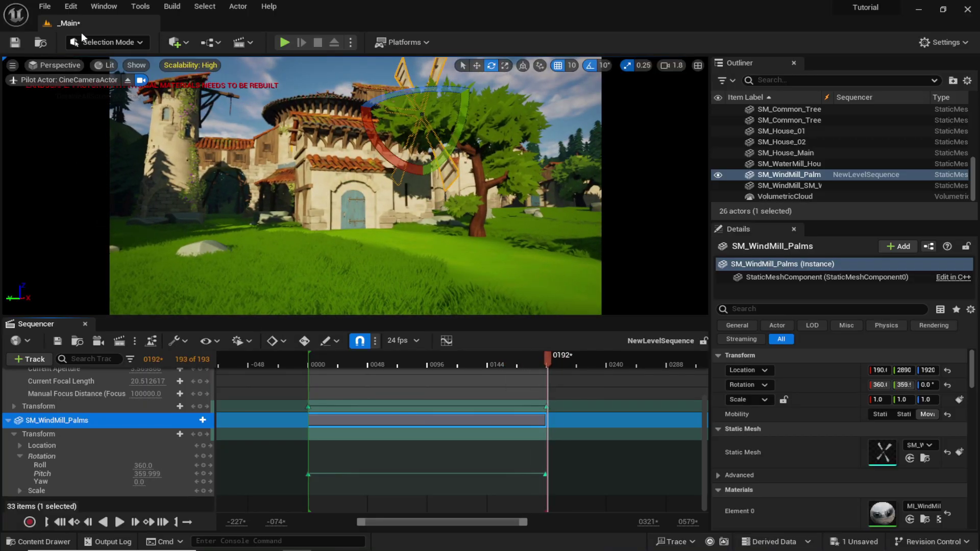
Enable the Movie Render Queue and Movie Render Queue Additional Render Passes plugins, and restart the editor with the _Main level saved.
{"action": "left_click", "coordinate": [71, 6]}
{"action": "left_click", "coordinate": [111, 176]}
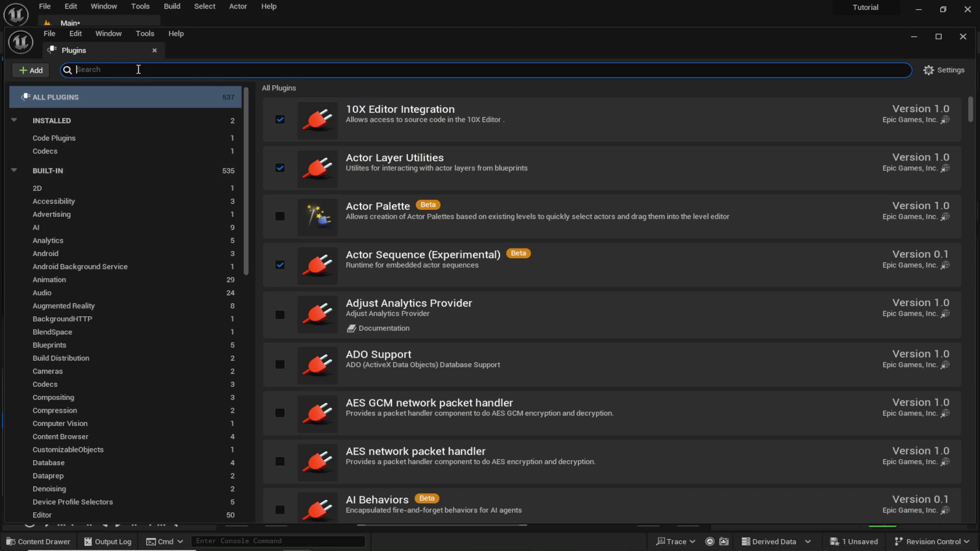
{"action": "type", "text": "movie render"}
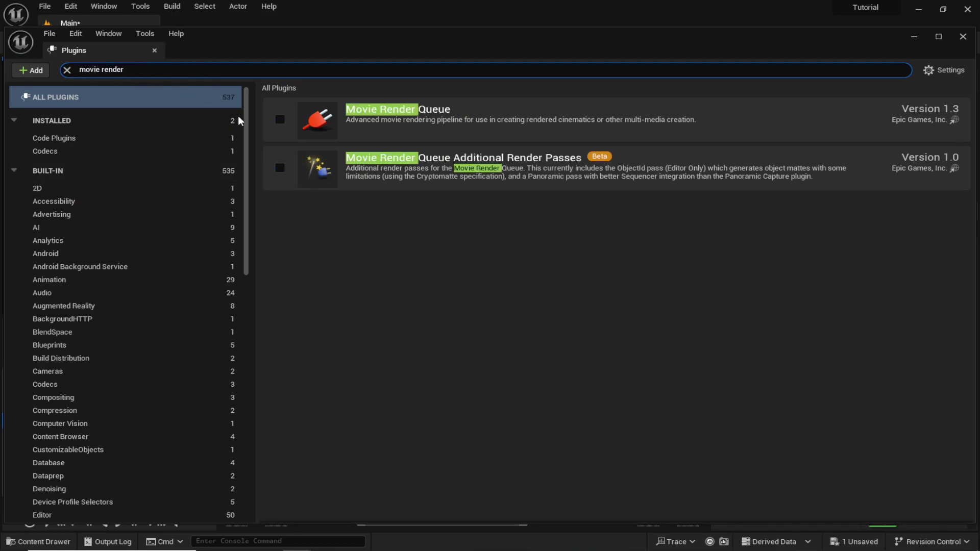
{"action": "left_click", "coordinate": [280, 119]}
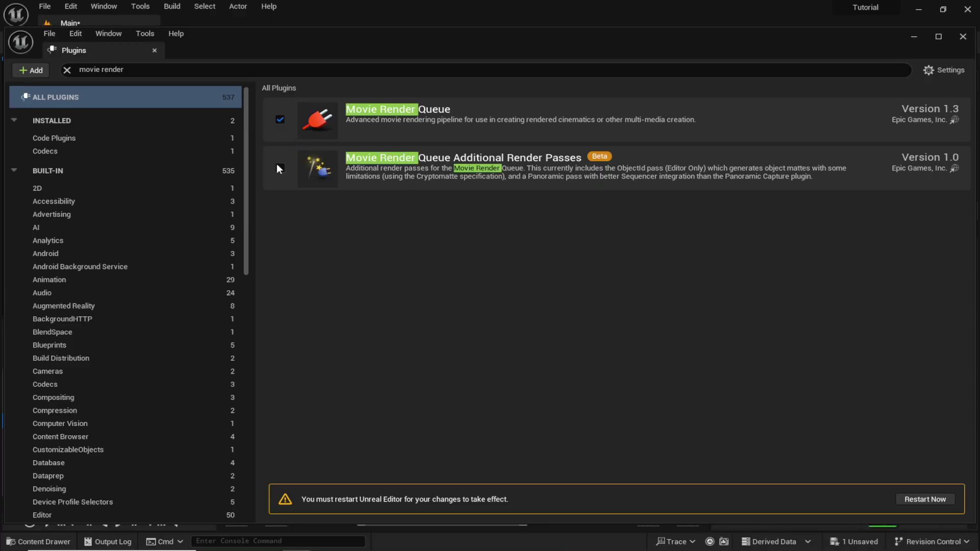
{"action": "left_click", "coordinate": [280, 169]}
{"action": "left_click", "coordinate": [587, 301]}
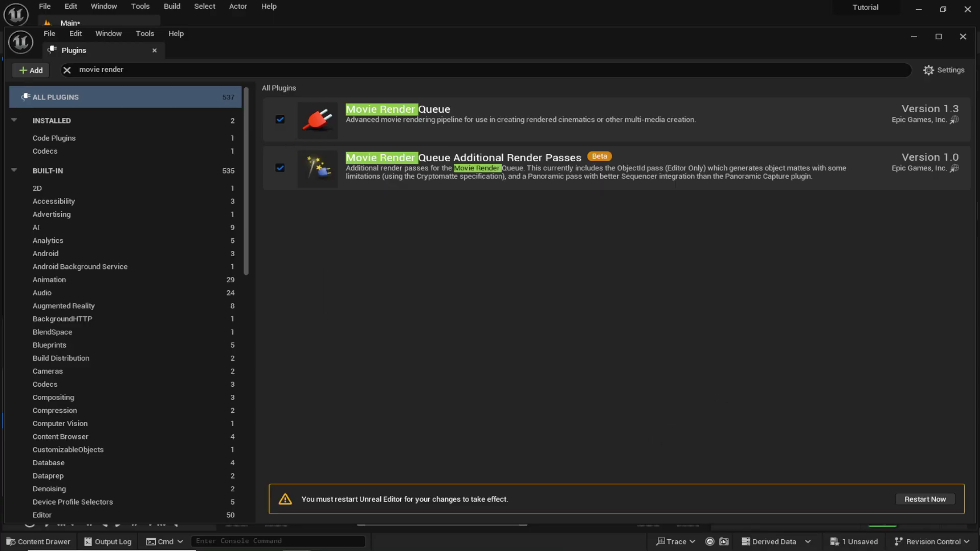
{"action": "left_click", "coordinate": [924, 501]}
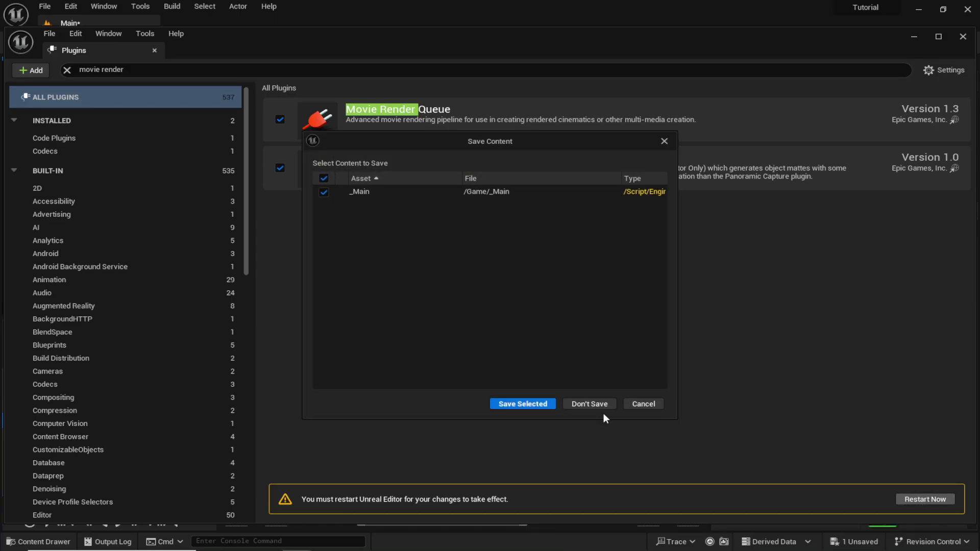
{"action": "left_click", "coordinate": [523, 404]}
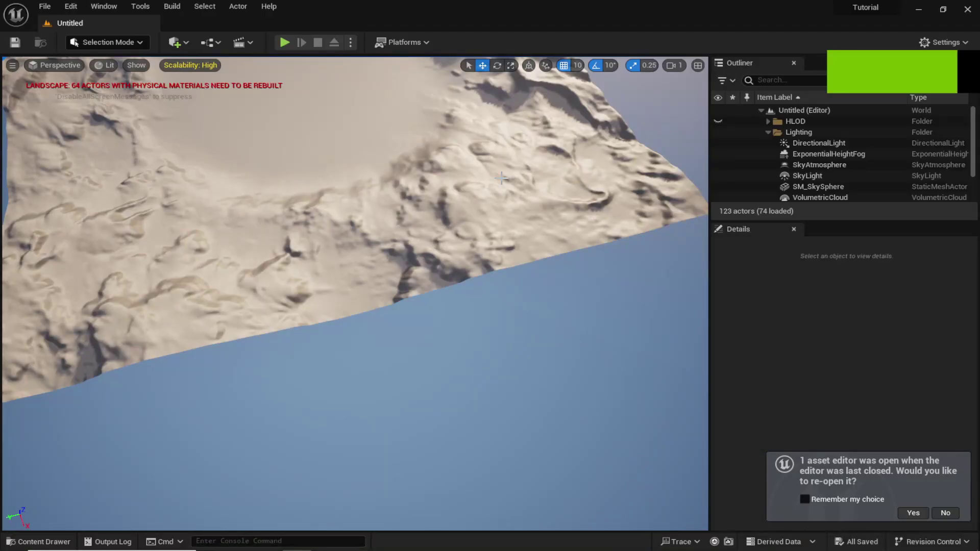
Open the _Main level from the project's Content folder.
{"action": "key", "text": "ctrl+space"}
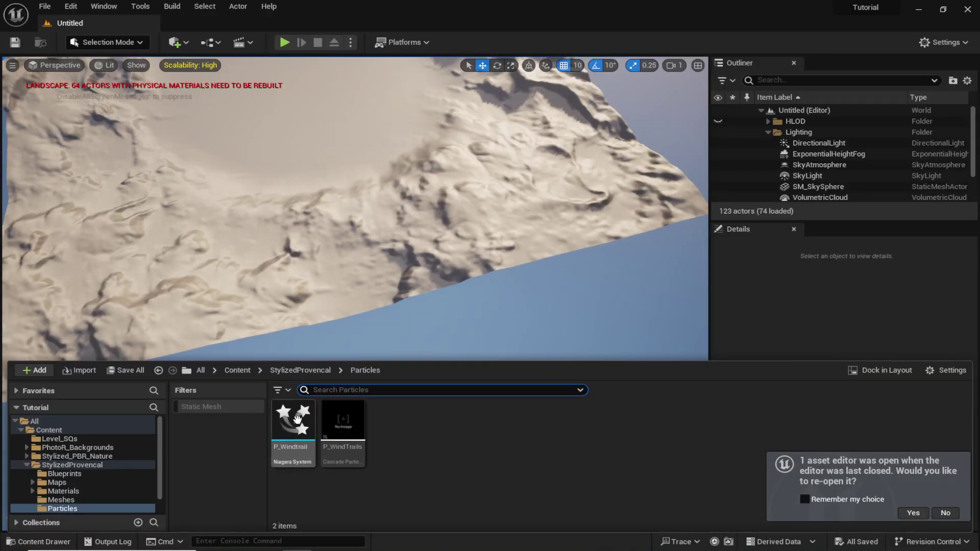
{"action": "left_click", "coordinate": [237, 370]}
{"action": "double_click", "coordinate": [492, 426]}
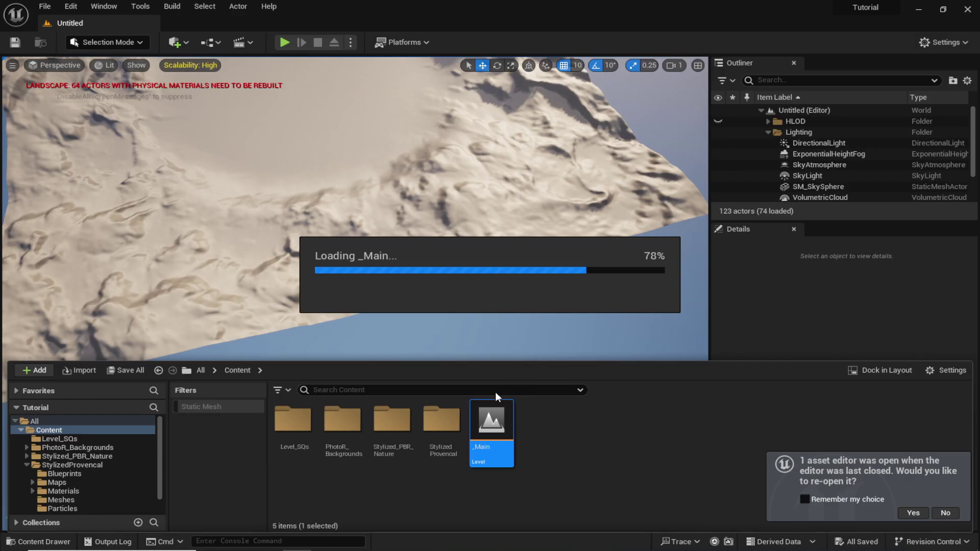
Open NewLevelSequence from the Level_SQs folder and view the scene through CineCameraActor.
{"action": "key", "text": "ctrl+space"}
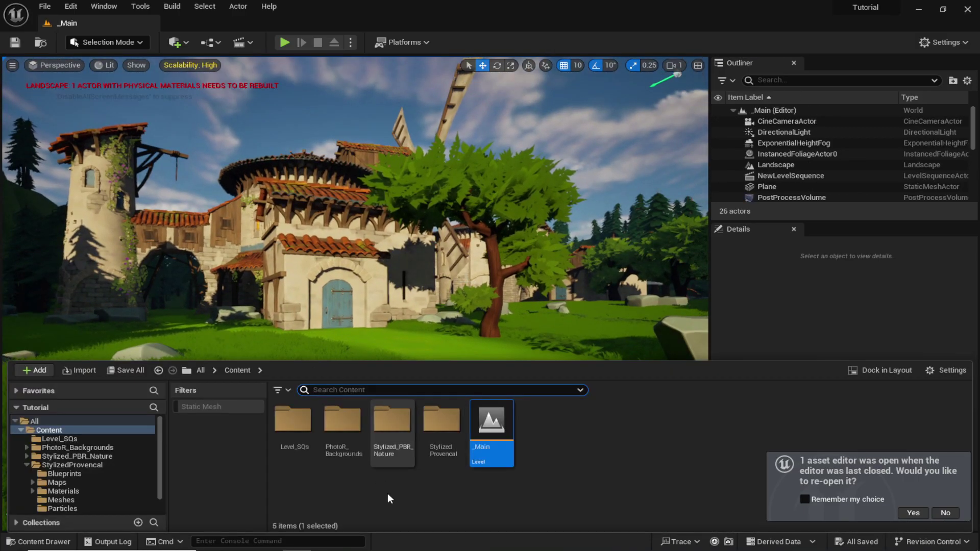
{"action": "double_click", "coordinate": [296, 423]}
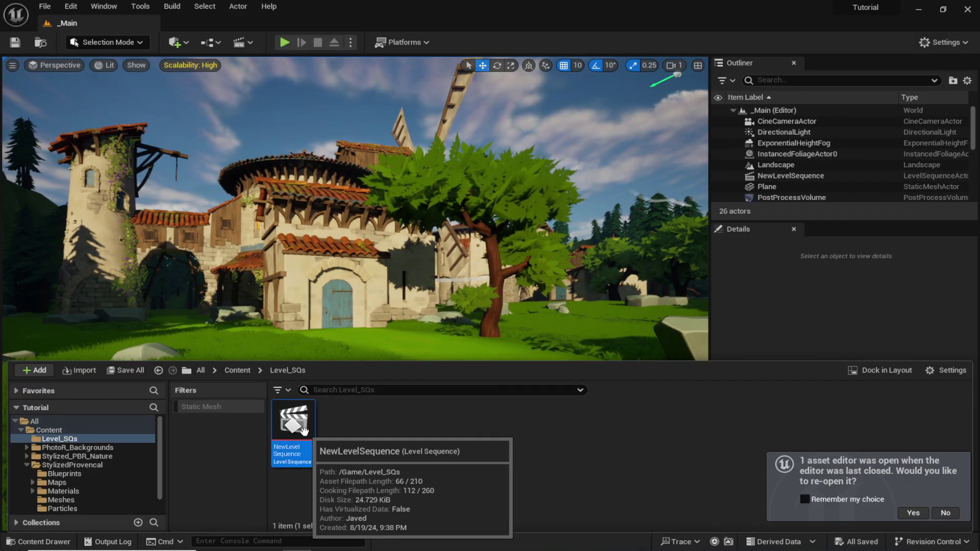
{"action": "double_click", "coordinate": [304, 432]}
{"action": "left_click", "coordinate": [73, 66]}
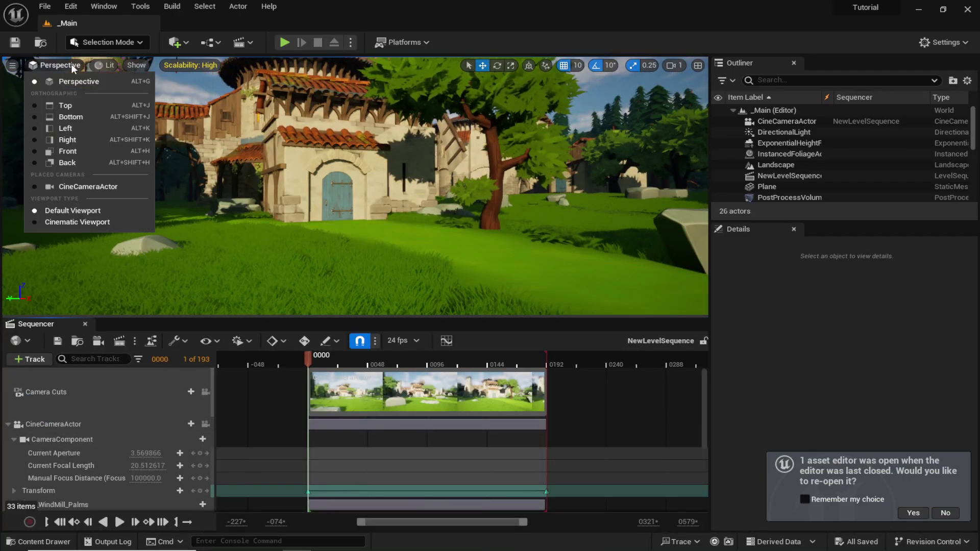
{"action": "left_click", "coordinate": [77, 186]}
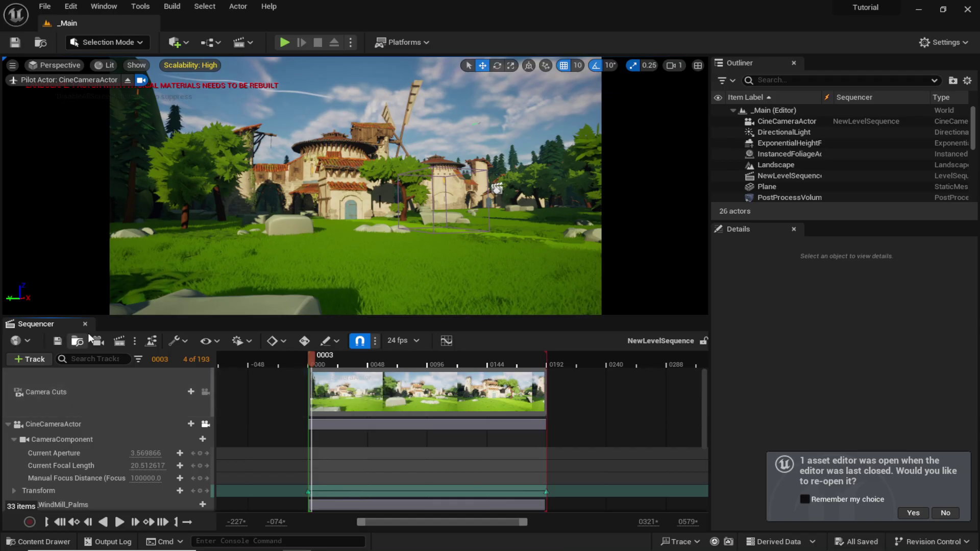
Send the sequence to the Movie Render Queue and remove the .jpg Sequence [8bit] export from its render settings.
{"action": "left_click", "coordinate": [119, 341]}
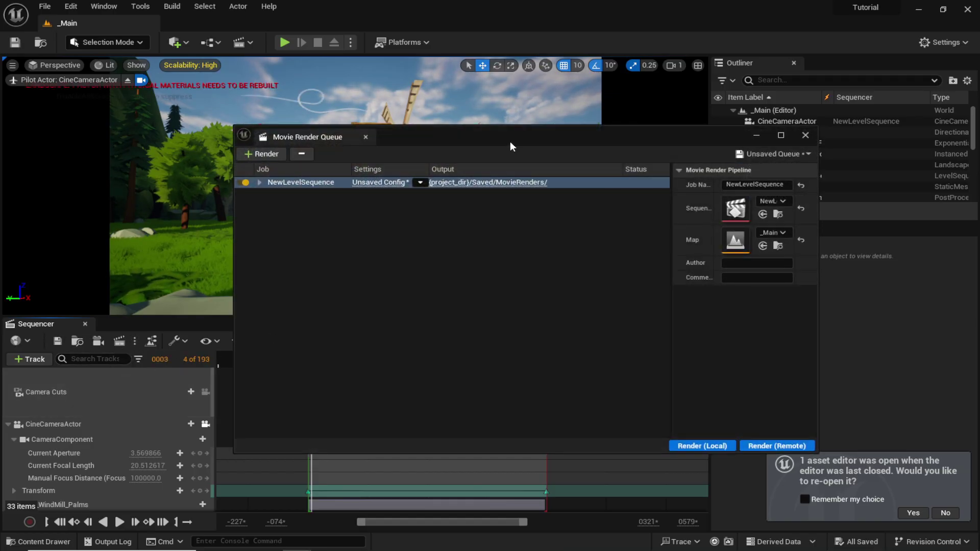
{"action": "mouse_move", "coordinate": [510, 142]}
{"action": "left_mouse_down"}
{"action": "mouse_move", "coordinate": [513, 134]}
{"action": "mouse_move", "coordinate": [500, 161]}
{"action": "mouse_move", "coordinate": [505, 130]}
{"action": "mouse_move", "coordinate": [493, 139]}
{"action": "left_mouse_up"}
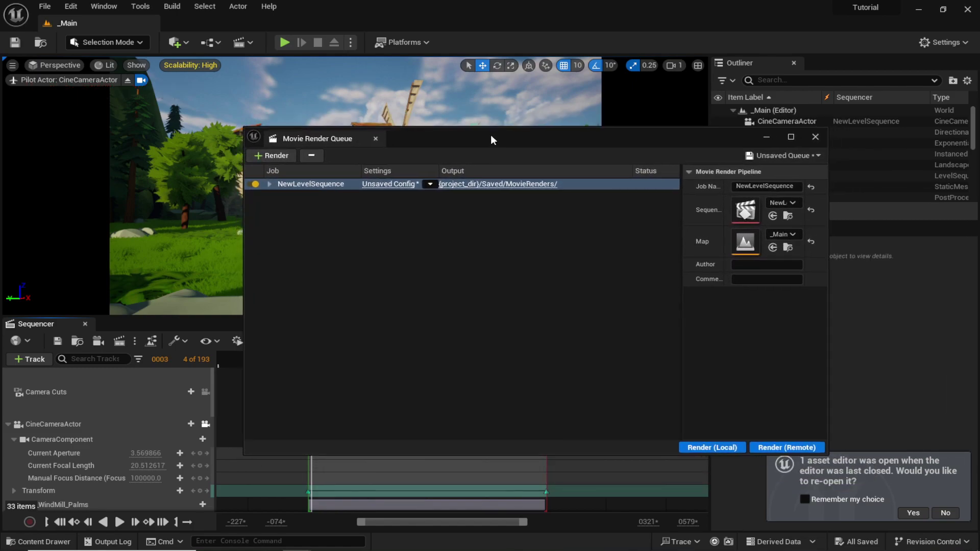
{"action": "left_click", "coordinate": [388, 185]}
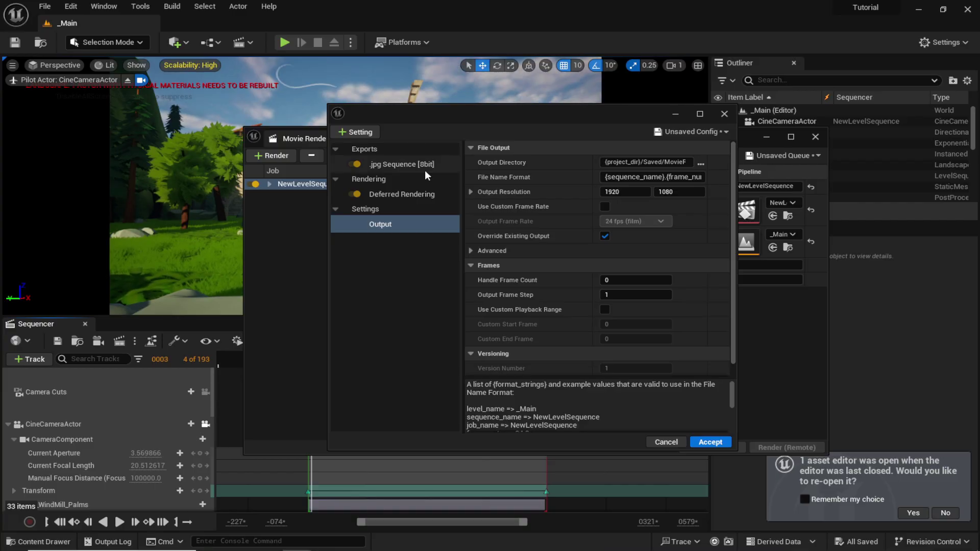
{"action": "left_click", "coordinate": [402, 165]}
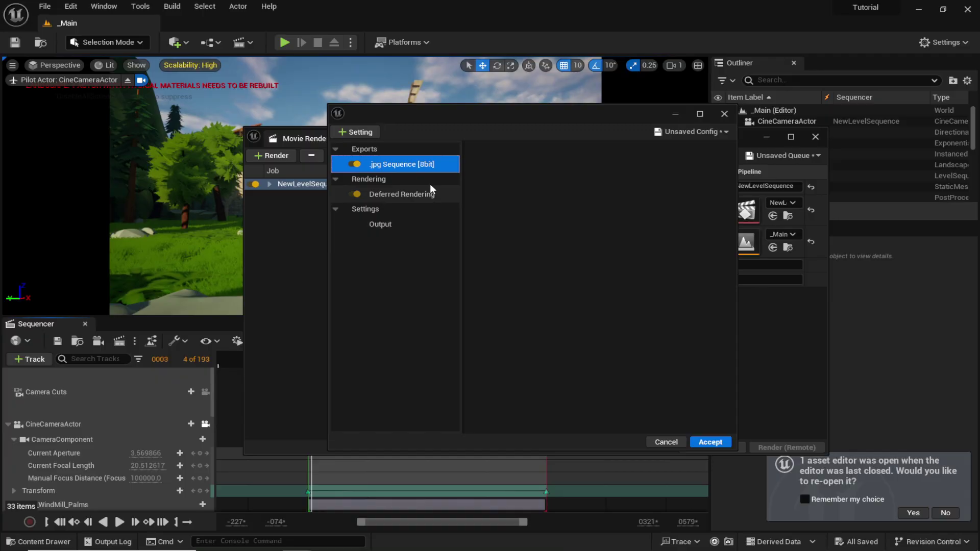
{"action": "key", "text": "Delete"}
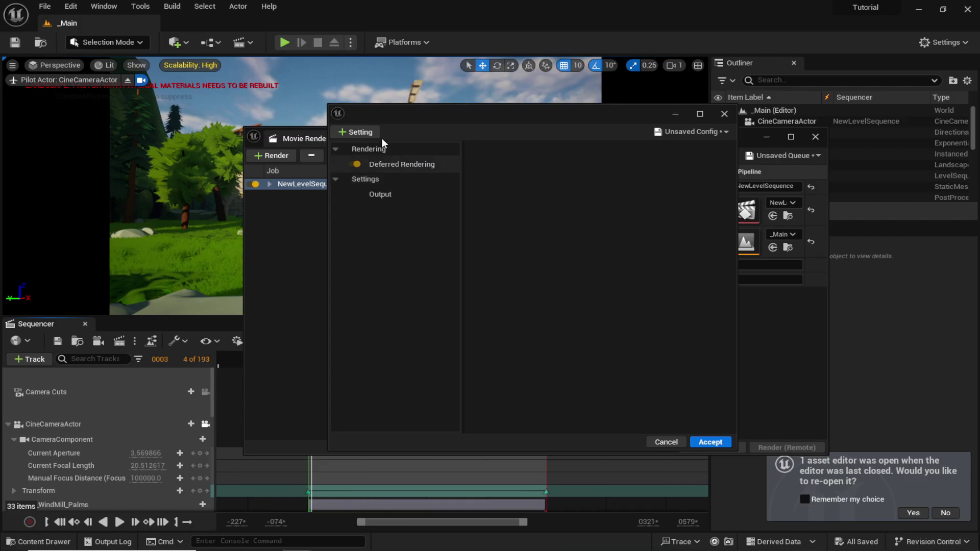
Add the Anti-aliasing setting and the .png Sequence [8bit] export to the render configuration.
{"action": "left_click", "coordinate": [352, 131]}
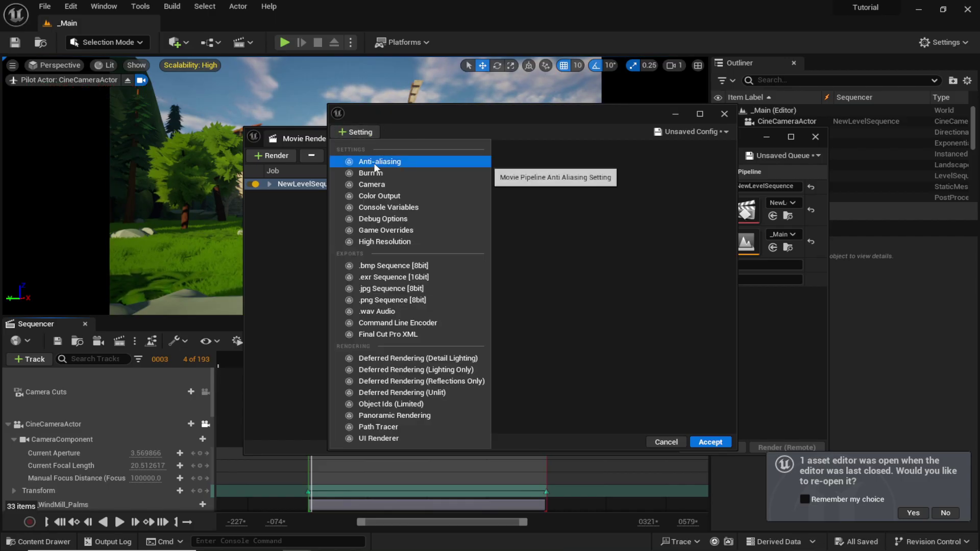
{"action": "left_click", "coordinate": [407, 162]}
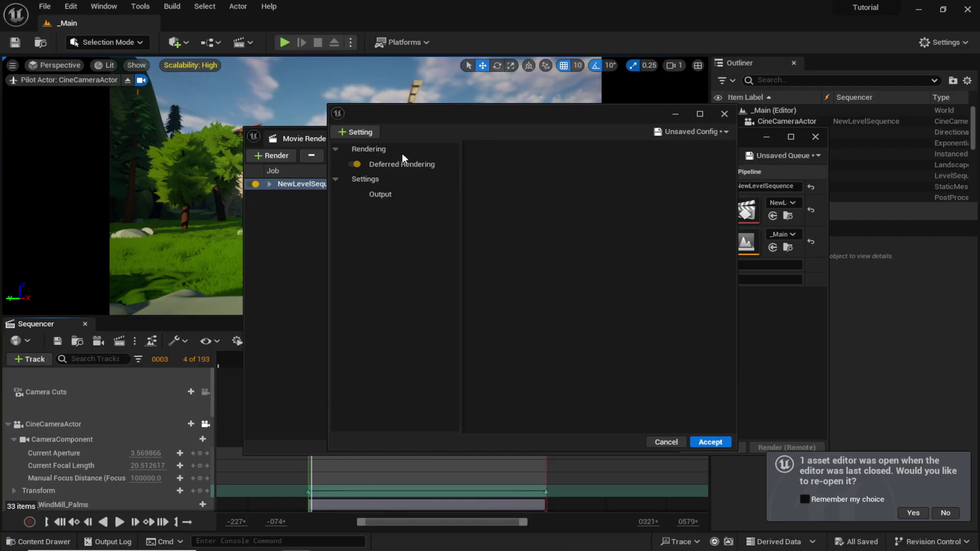
{"action": "left_click", "coordinate": [370, 135]}
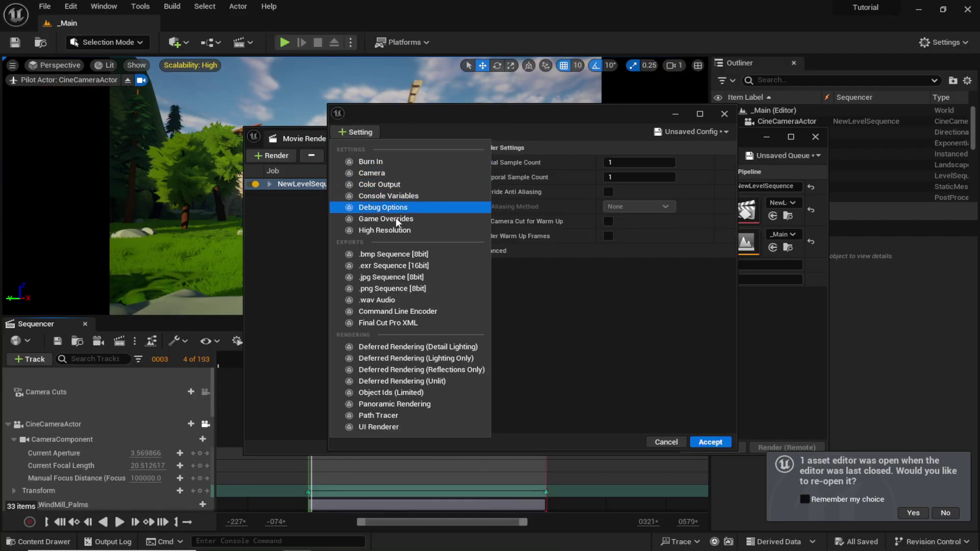
{"action": "left_click", "coordinate": [400, 289]}
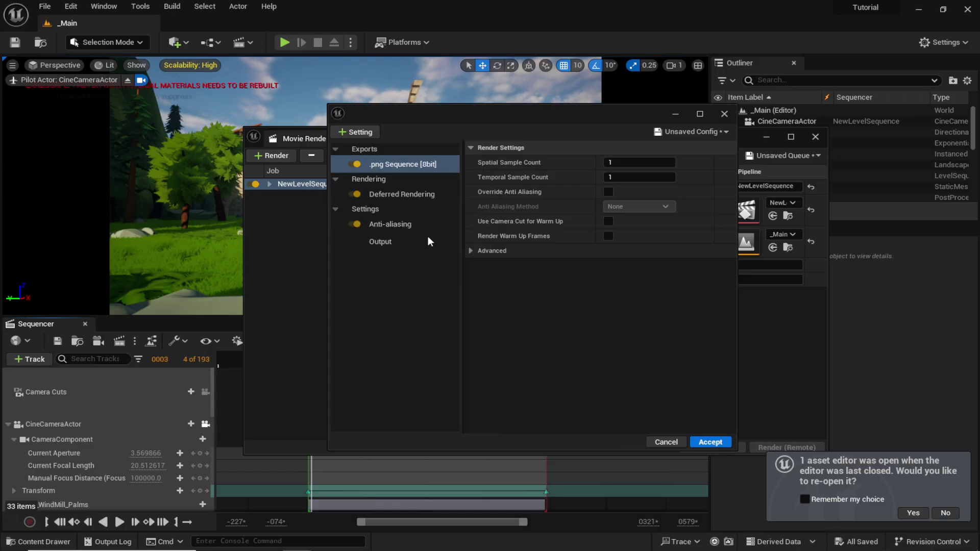
Set the Anti-aliasing temporal sample count to 32.
{"action": "left_click", "coordinate": [382, 226]}
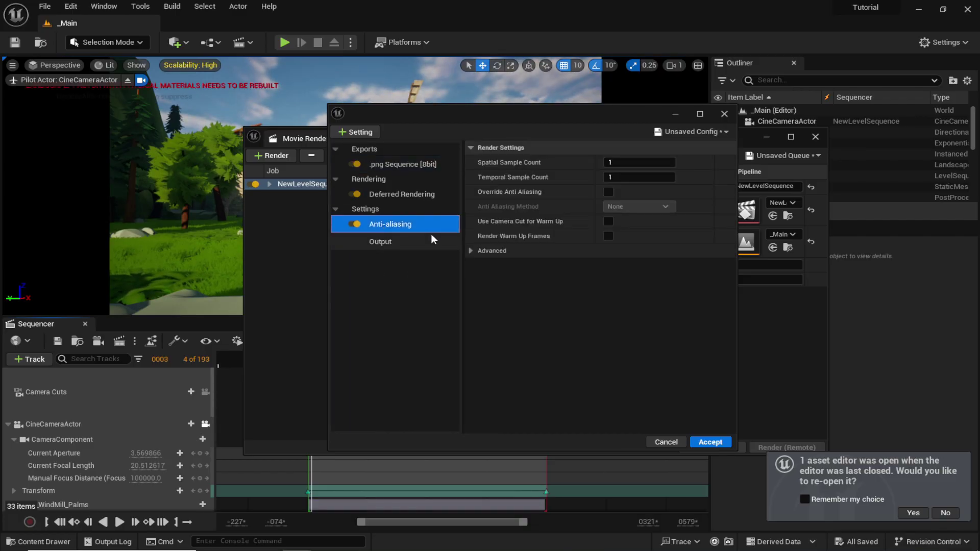
{"action": "left_click", "coordinate": [633, 178]}
{"action": "type", "text": "32"}
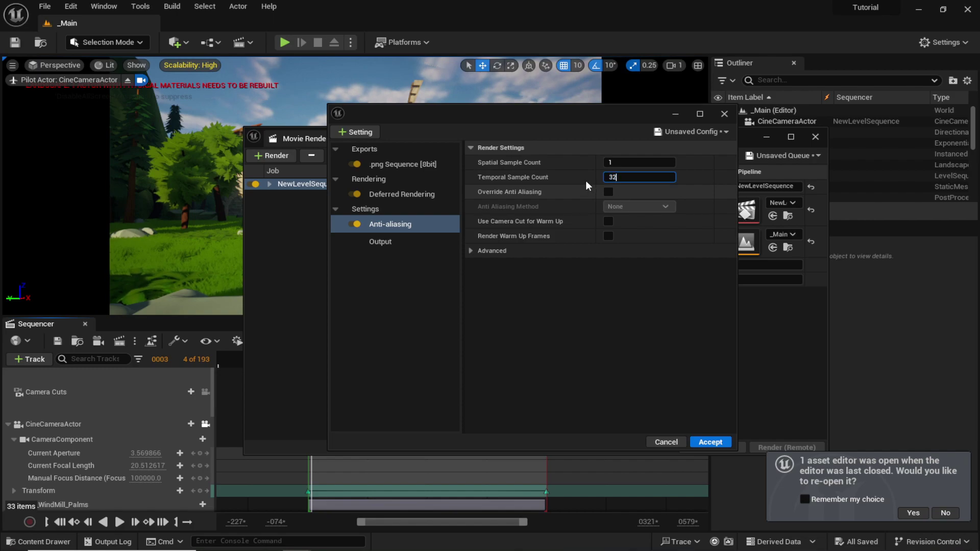
Confirm the temporal sample count of 32 and enable Override Anti Aliasing with the None method.
{"action": "key", "text": "Return"}
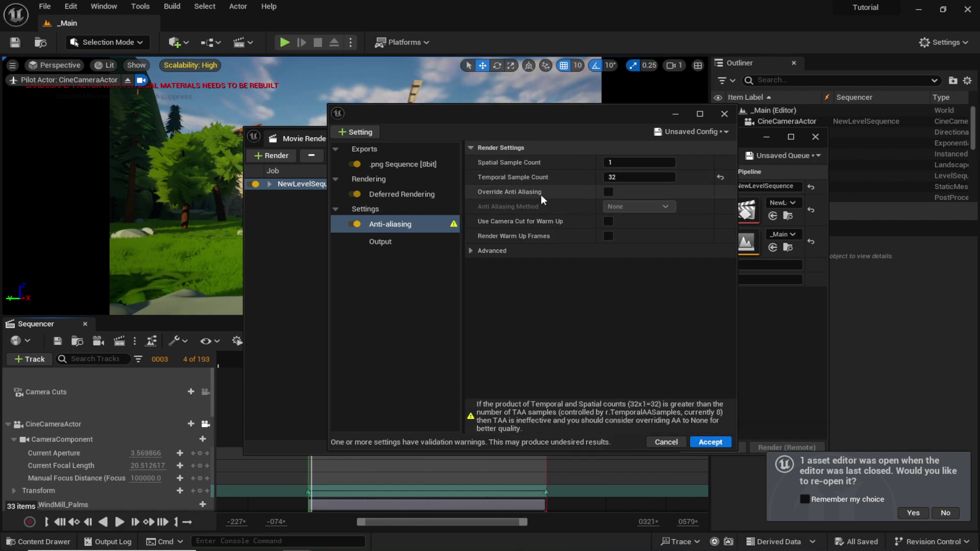
{"action": "left_click", "coordinate": [608, 193]}
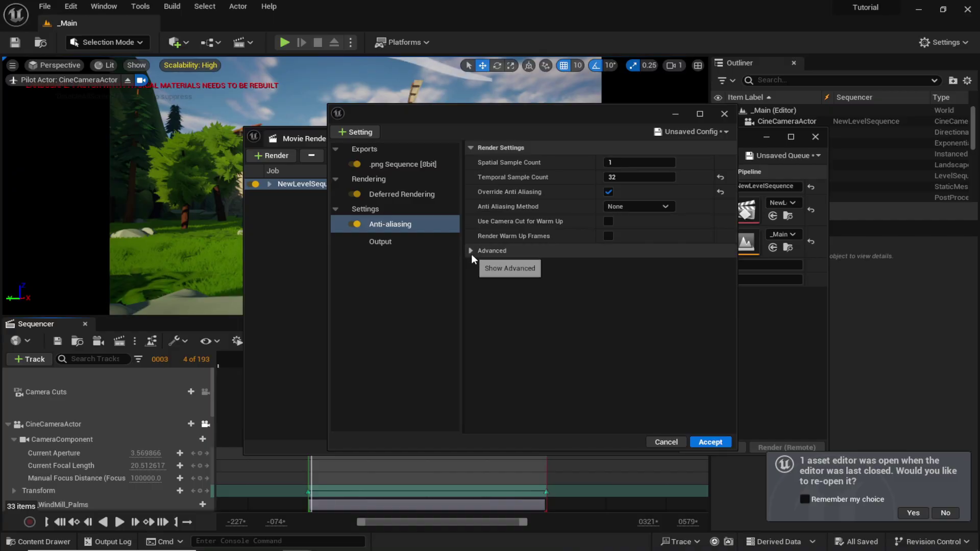
Set the advanced anti-aliasing Render Warm Up Count to 120 and the Engine Warm Up Count to 12.
{"action": "left_click", "coordinate": [471, 251]}
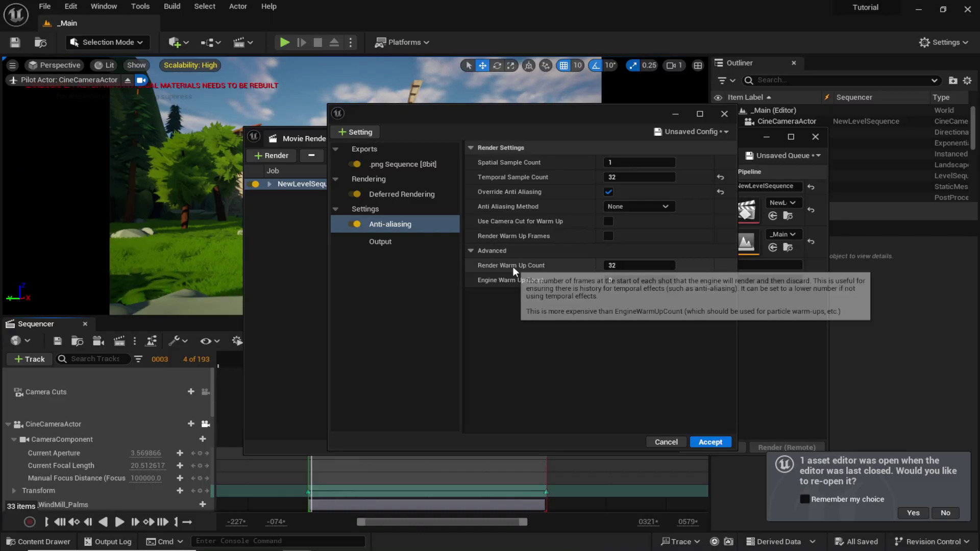
{"action": "left_click", "coordinate": [616, 266]}
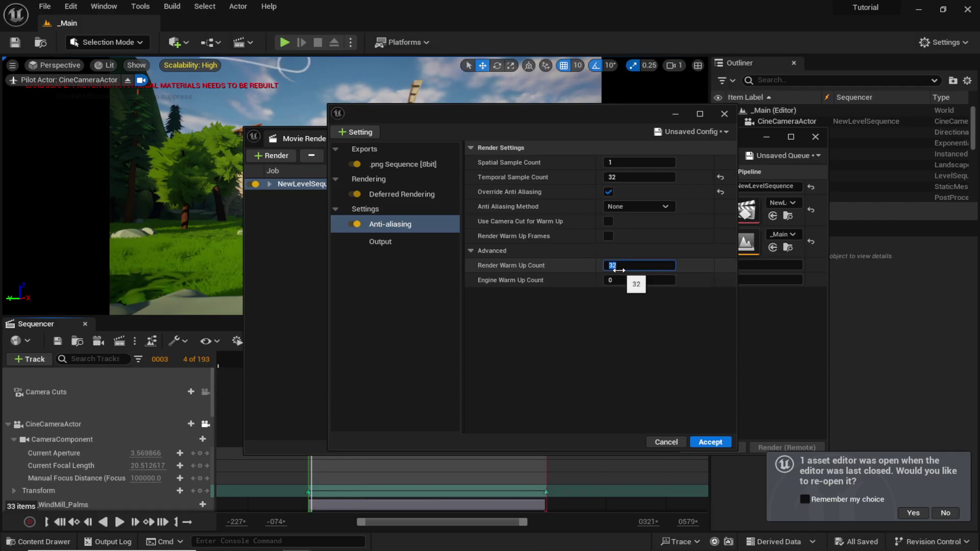
{"action": "type", "text": "120"}
{"action": "key", "text": "Return"}
{"action": "left_click", "coordinate": [618, 280]}
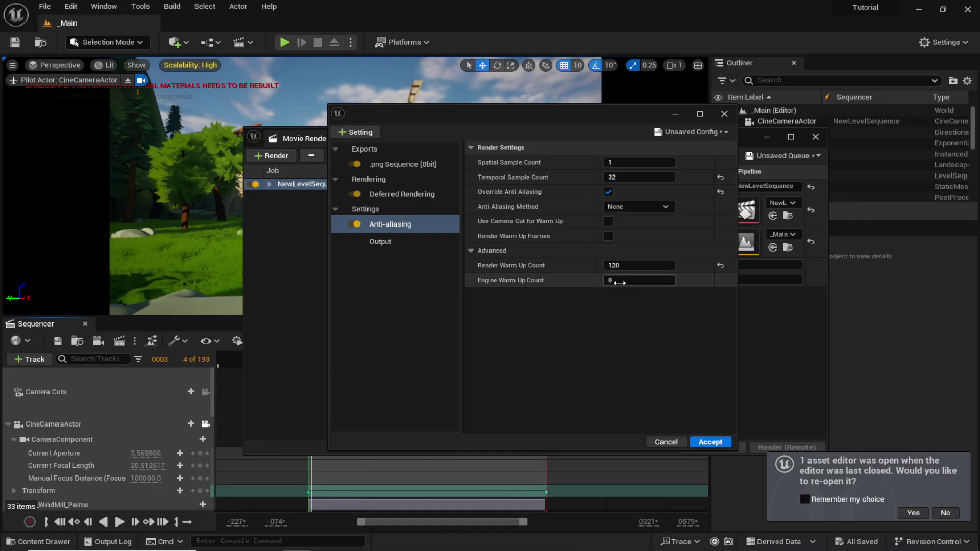
{"action": "type", "text": "12"}
Set the render's output resolution to 3840 x 2160.
{"action": "left_click", "coordinate": [408, 243]}
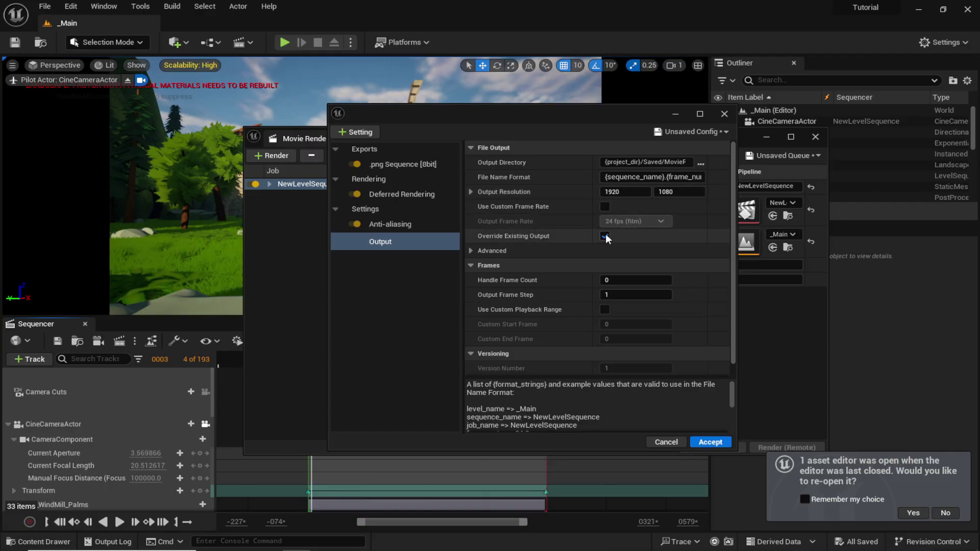
{"action": "left_click", "coordinate": [626, 192]}
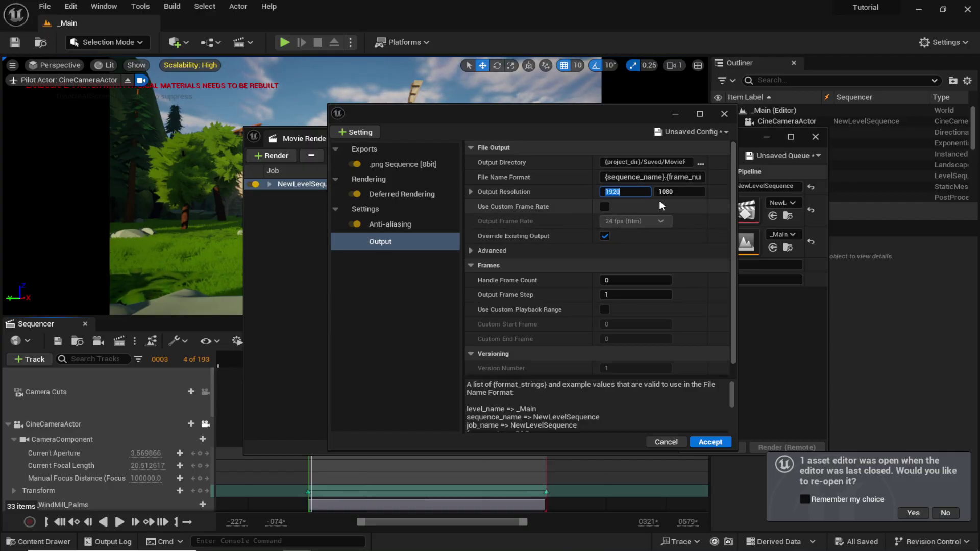
{"action": "type", "text": "3840"}
{"action": "key", "text": "Return"}
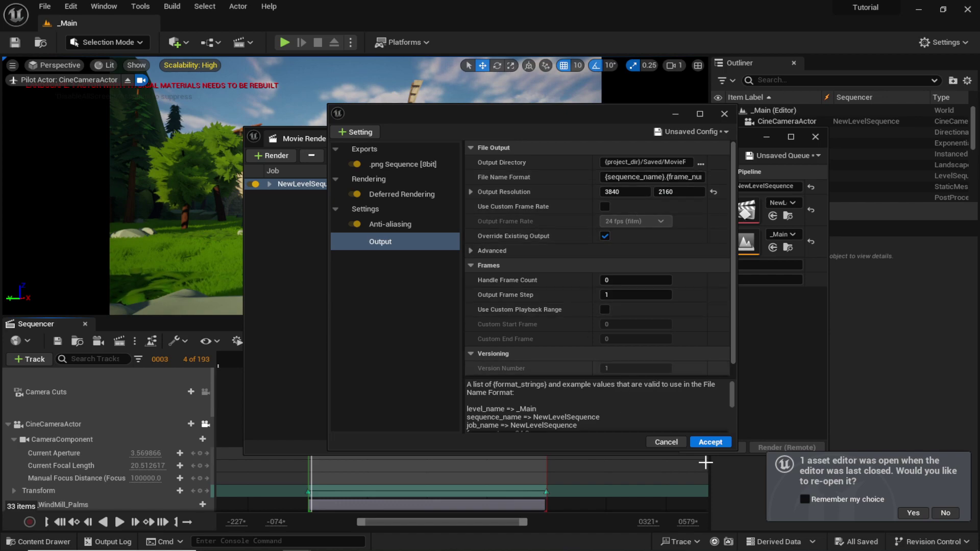
Accept the render configuration and start a local render of the NewLevelSequence job.
{"action": "left_click", "coordinate": [712, 442]}
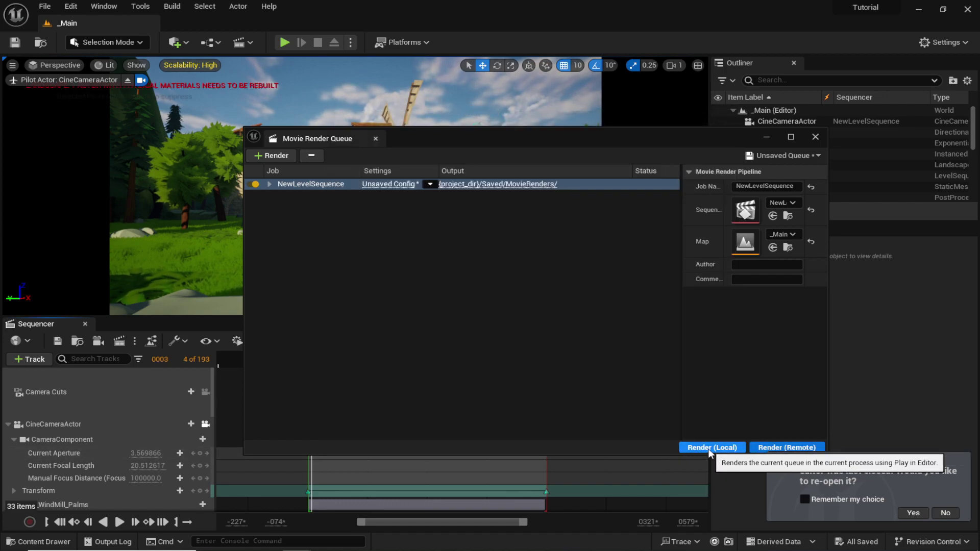
{"action": "left_click", "coordinate": [709, 448]}
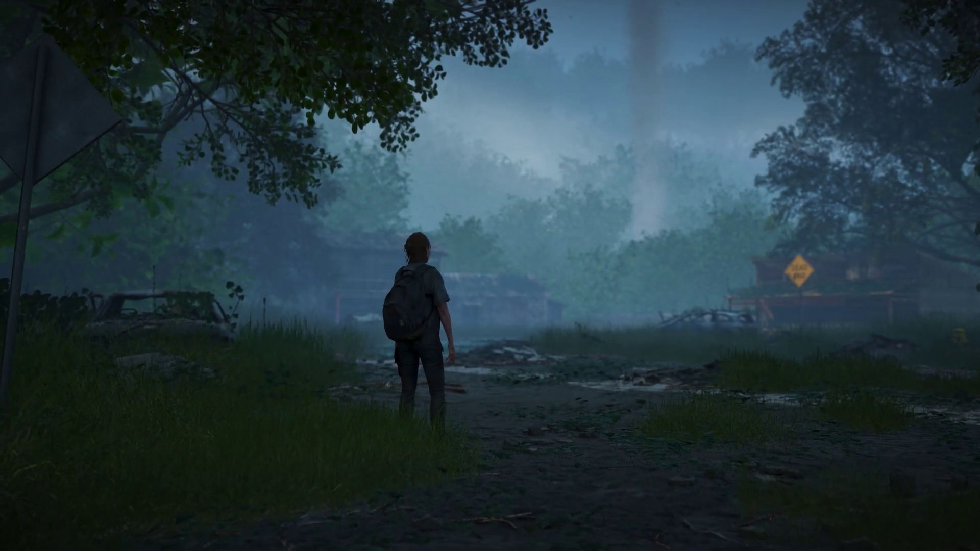